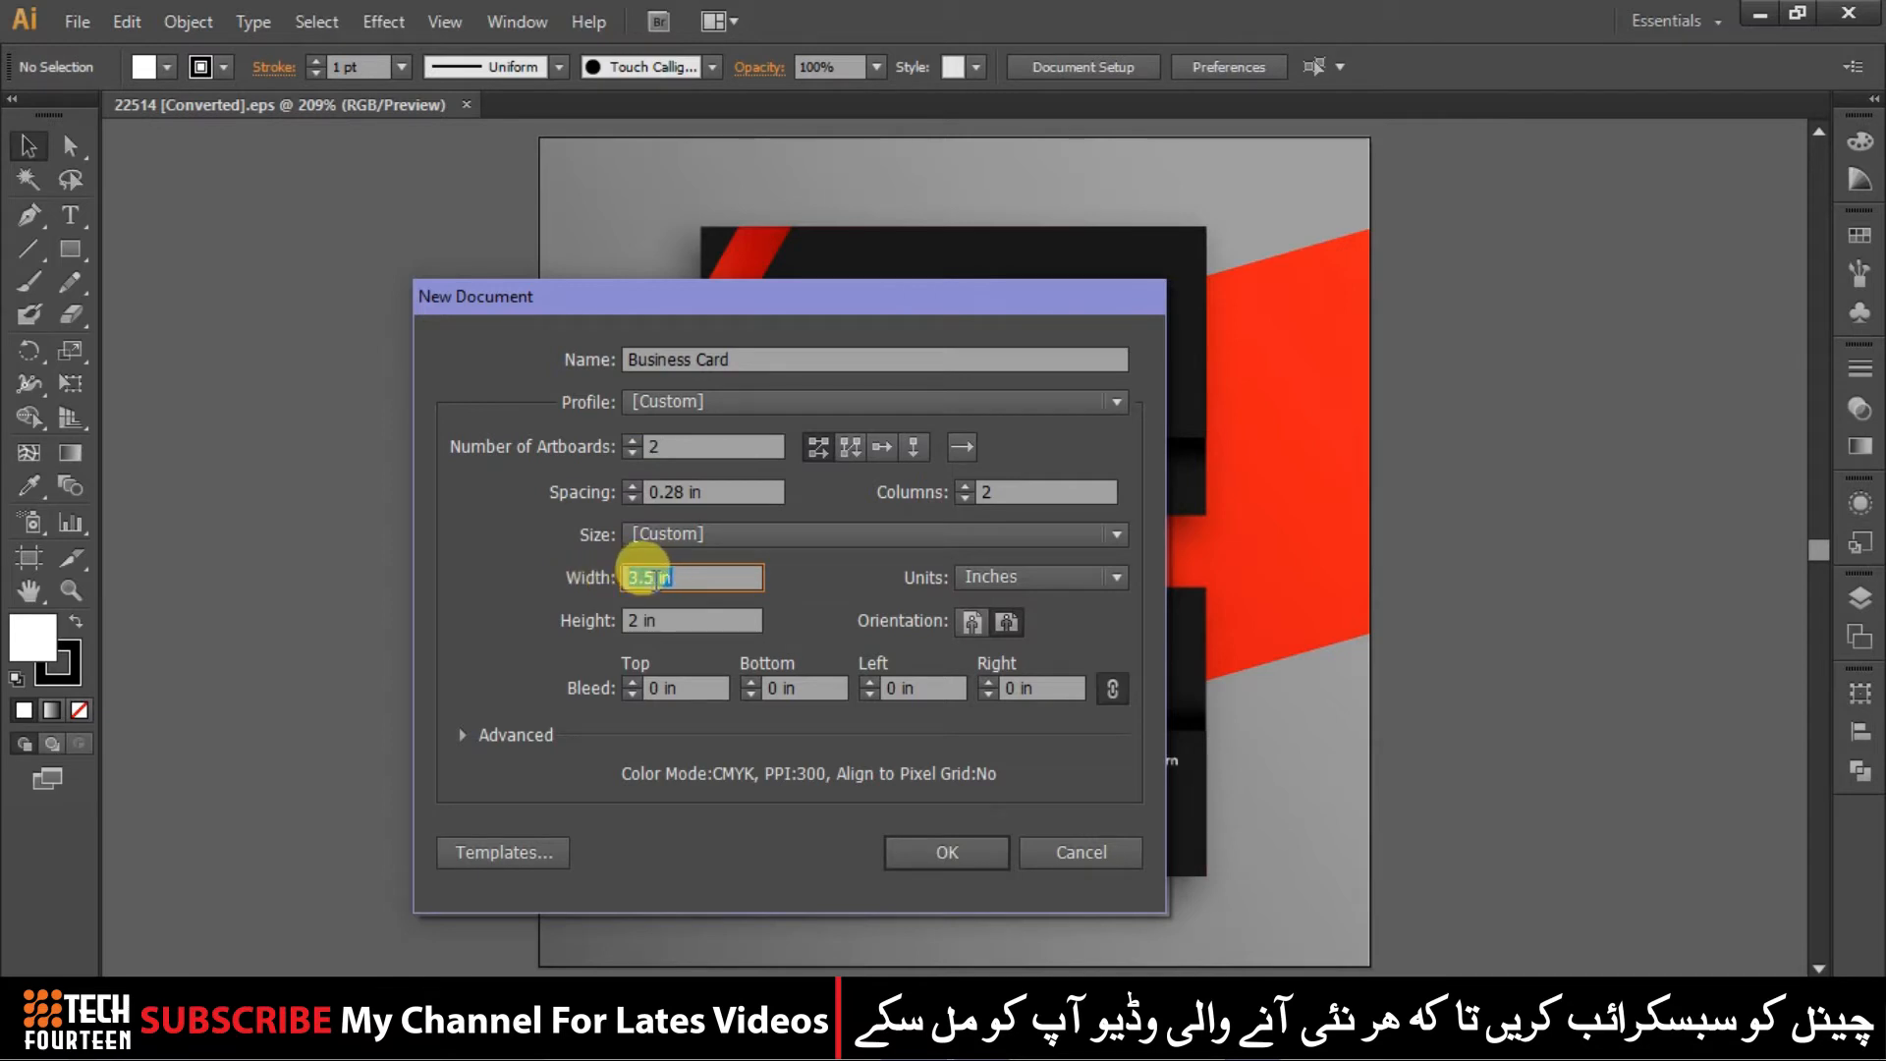
Keep the new Business Card document's units in inches and create it with two 3.5 x 2 in artboards
click(1013, 575)
click(1012, 756)
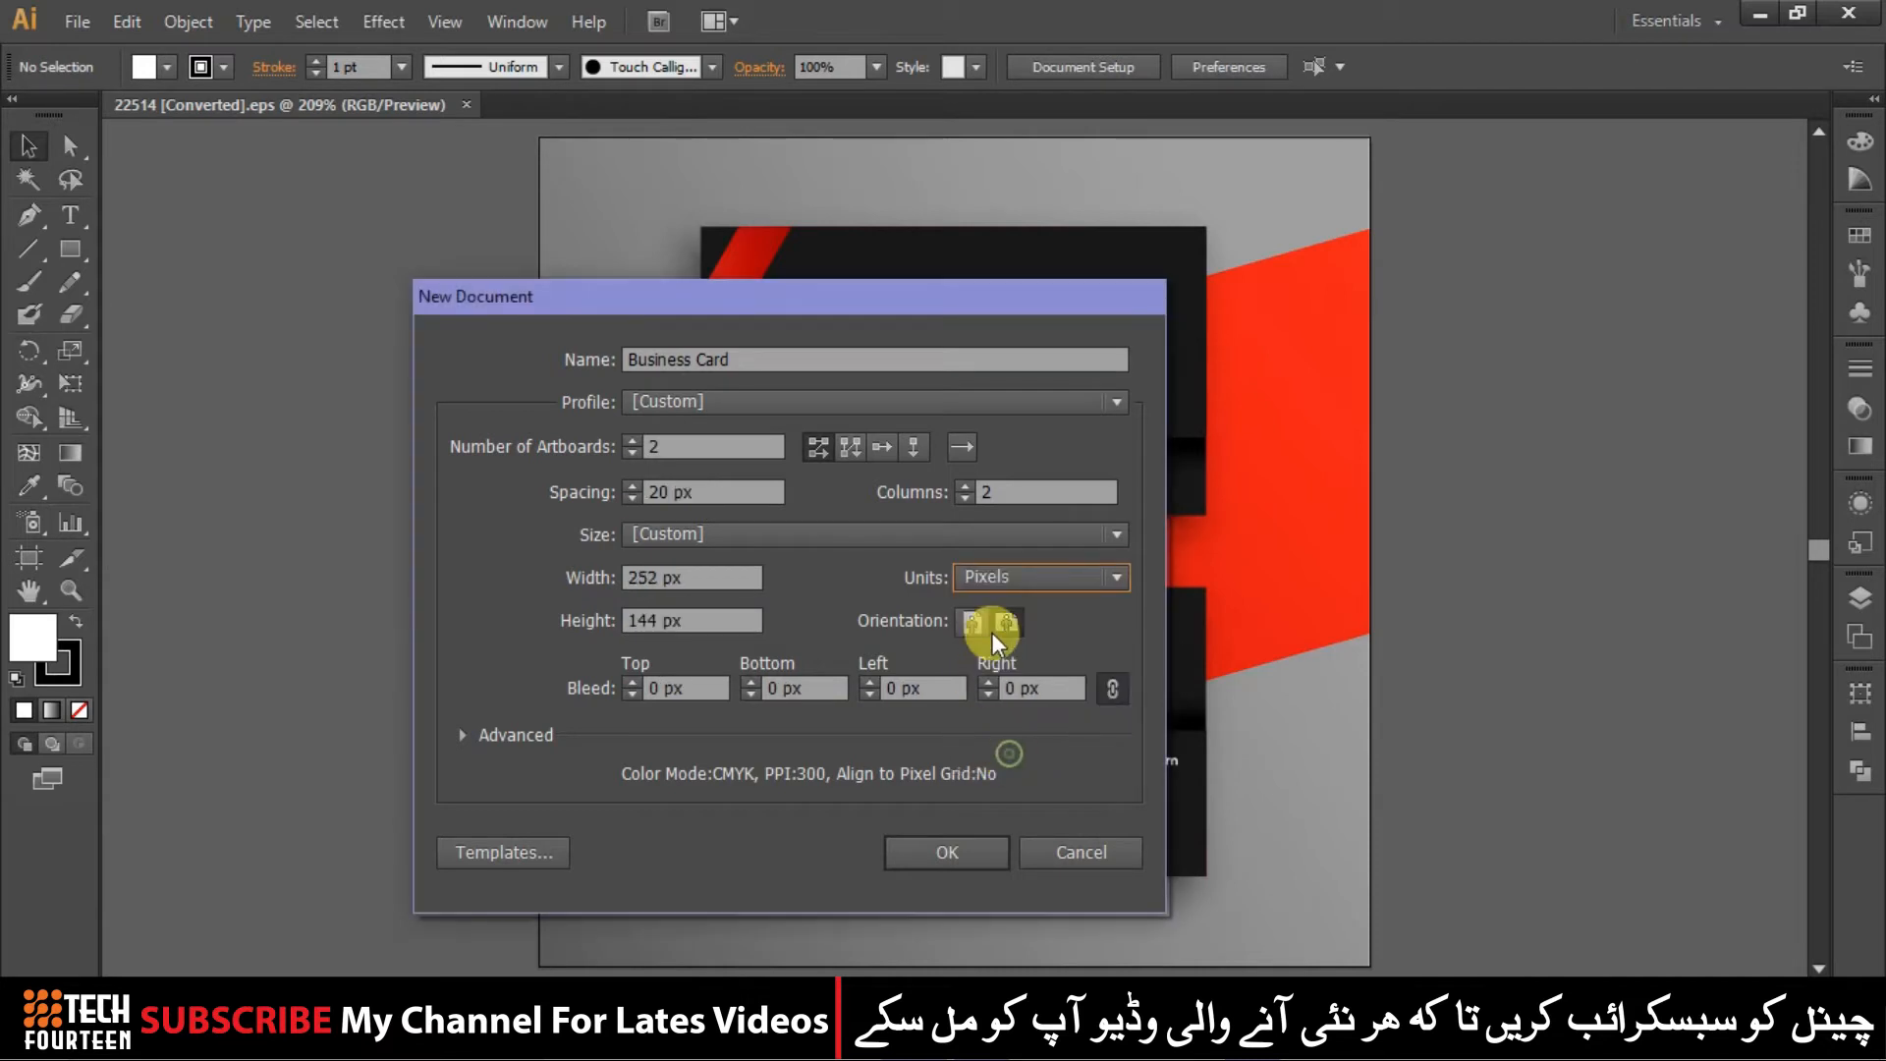
click(1039, 579)
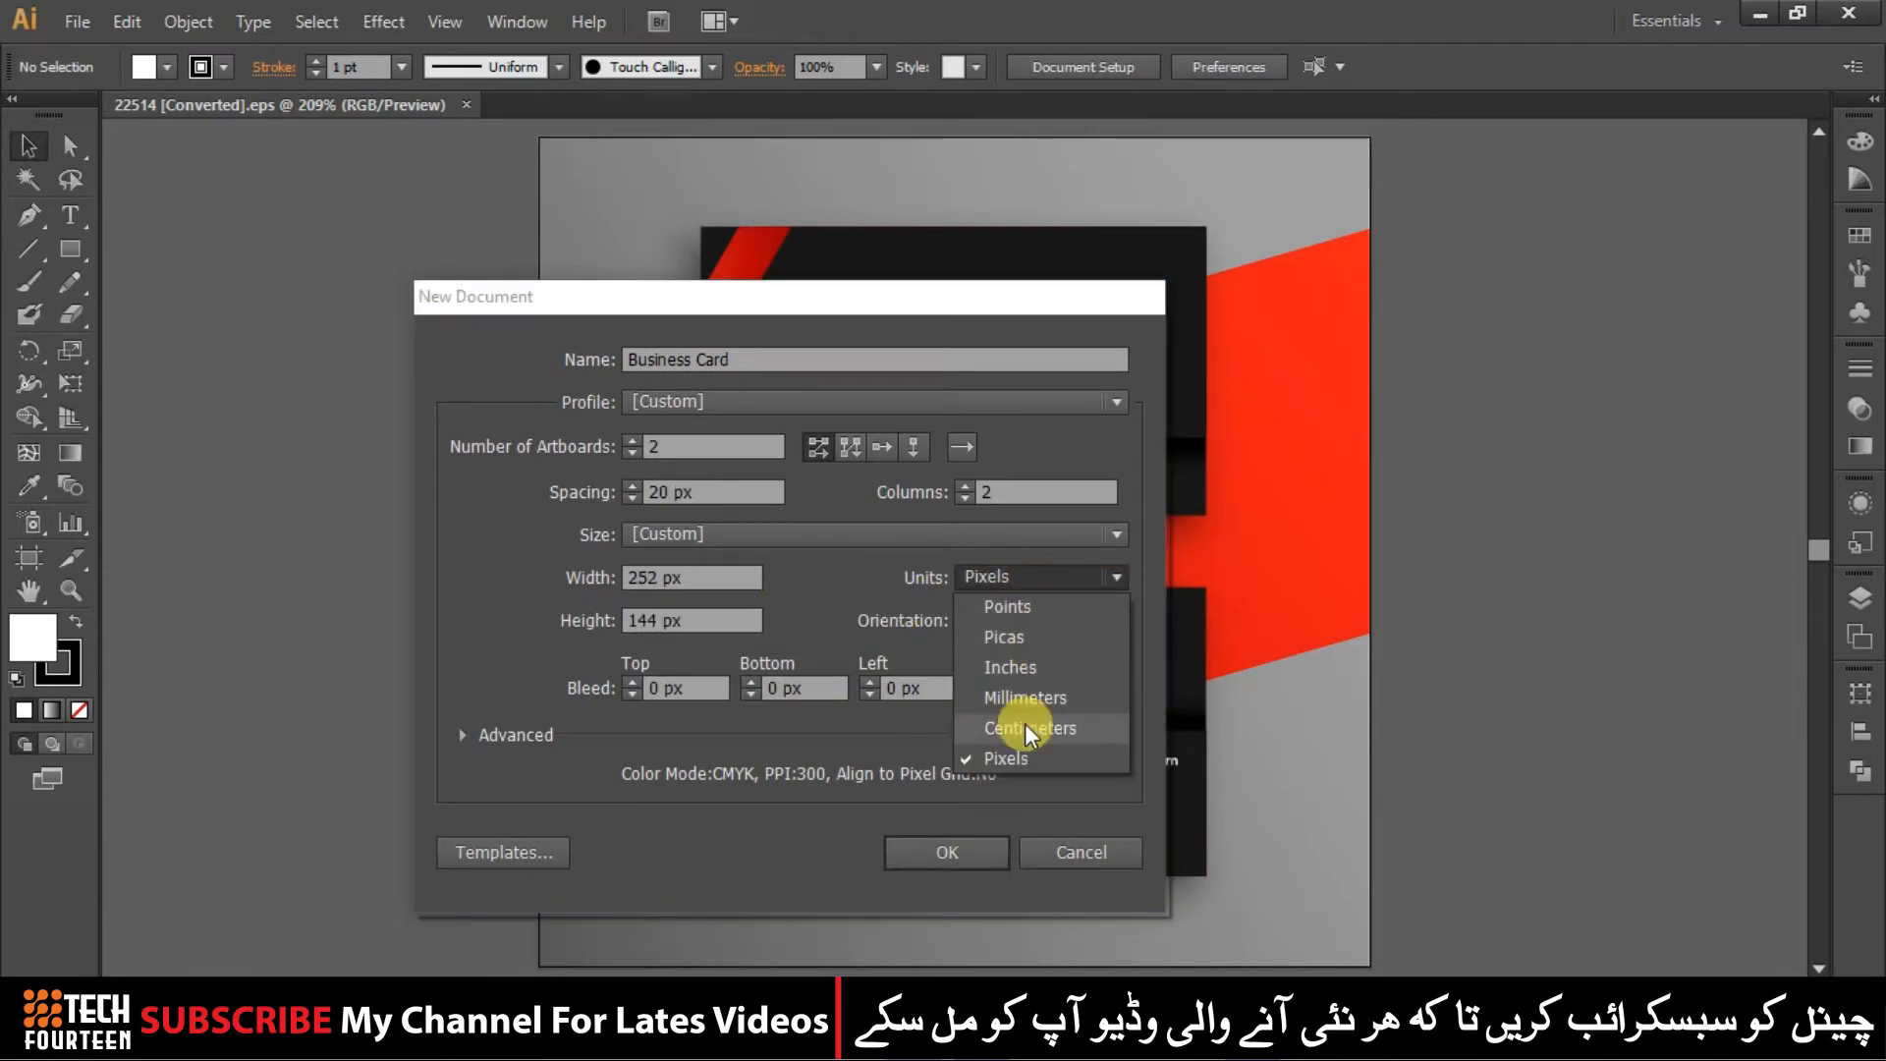
click(1011, 668)
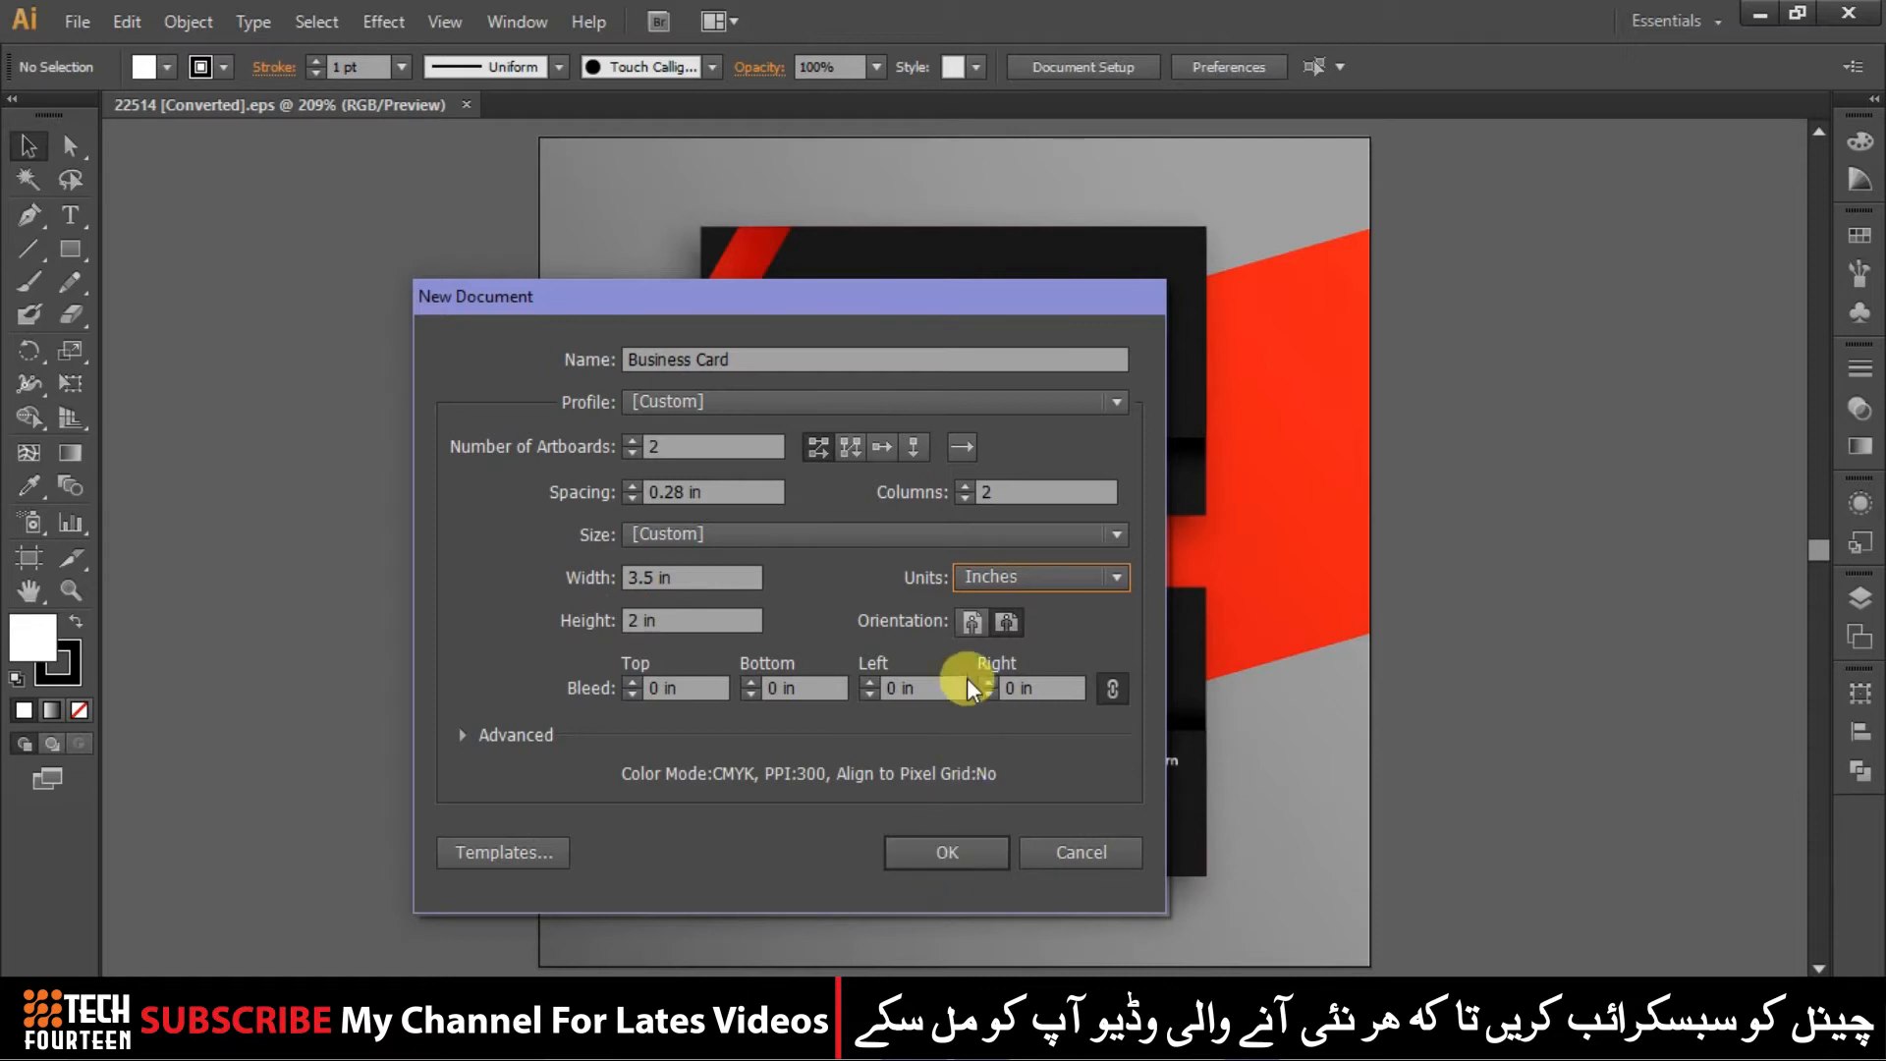
click(945, 852)
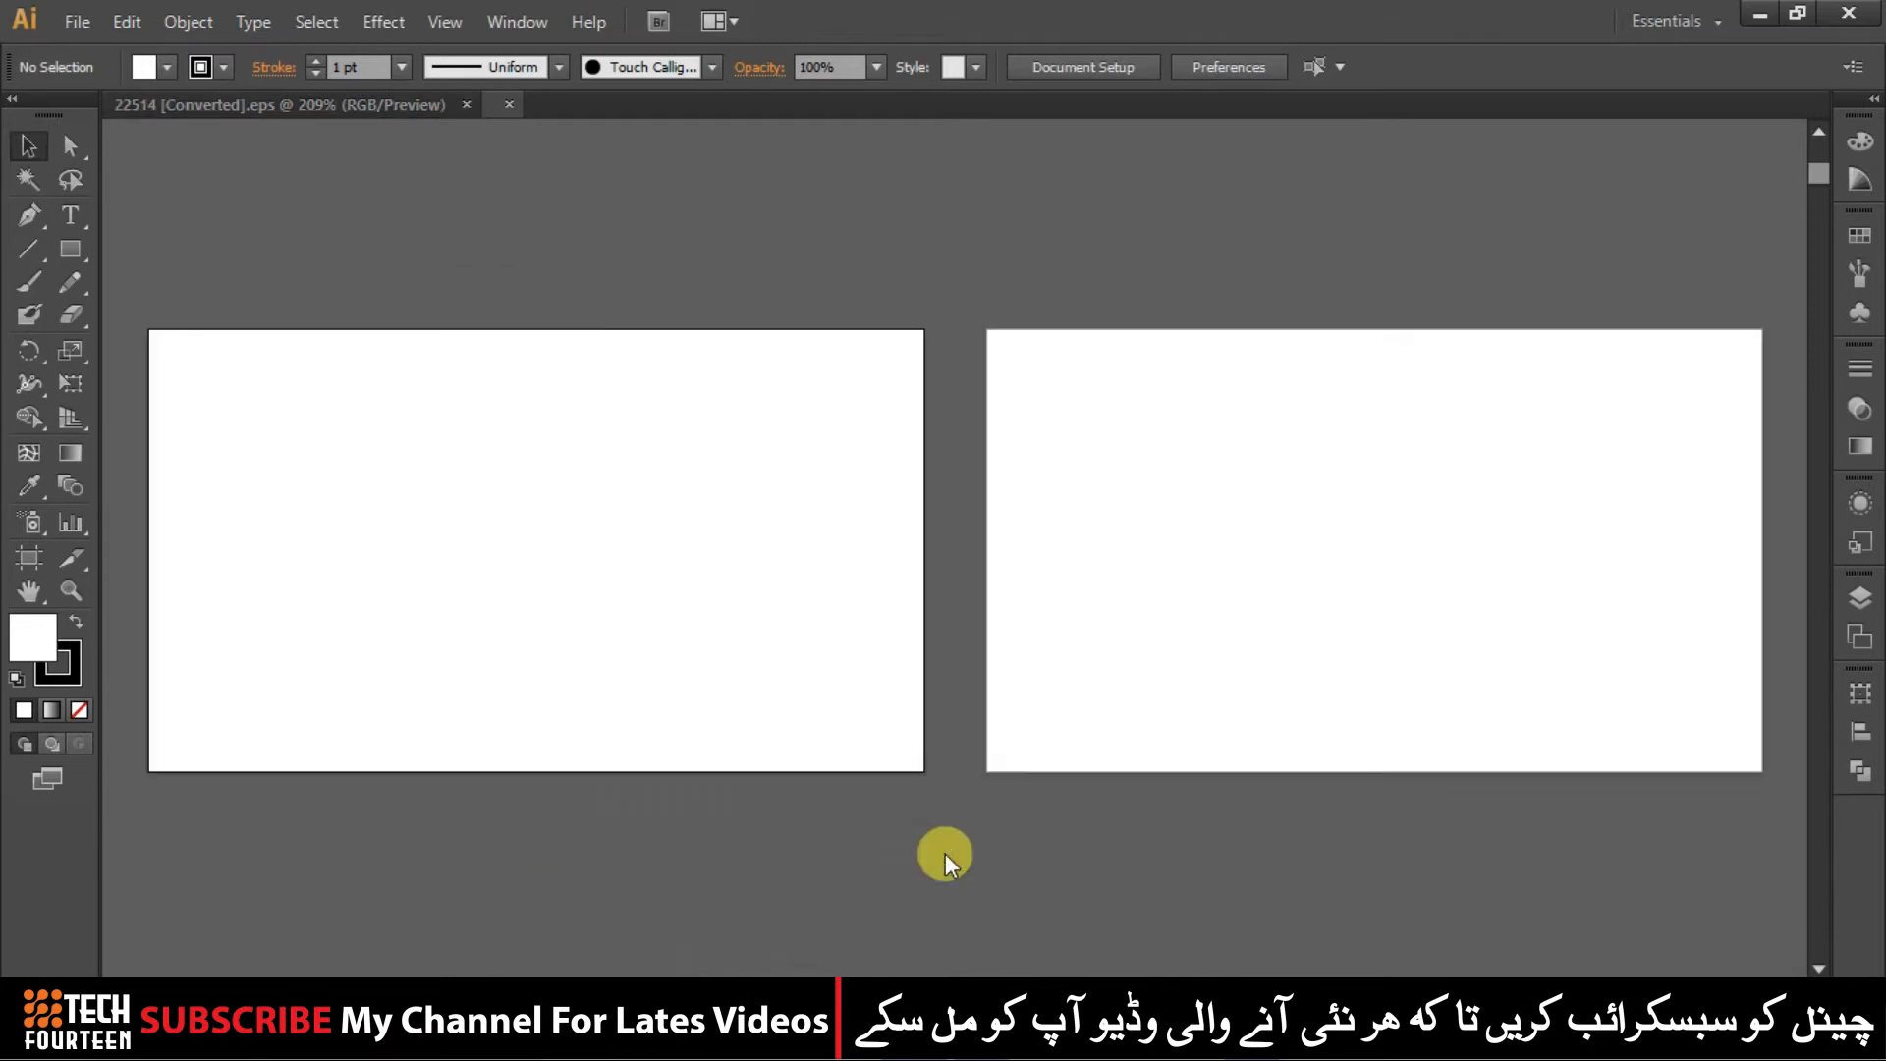
key(ctrl+0)
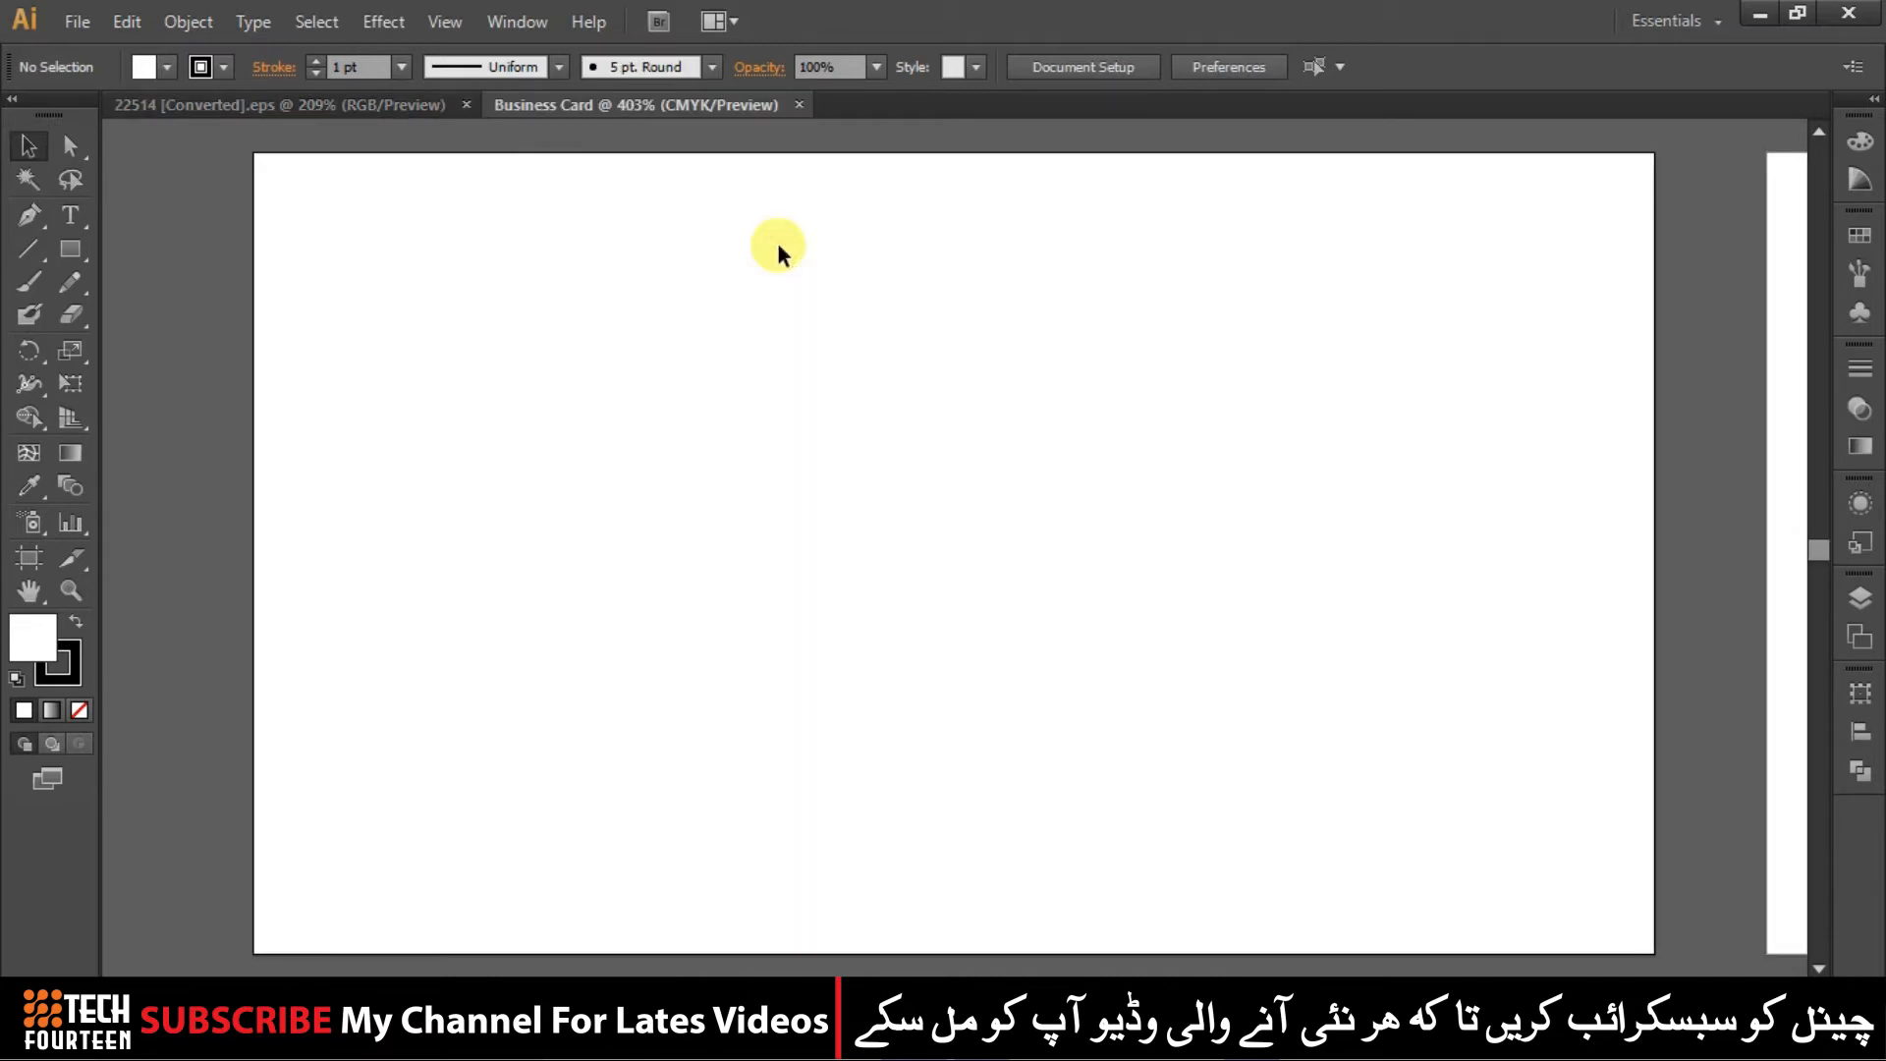
key(ctrl+alt+0)
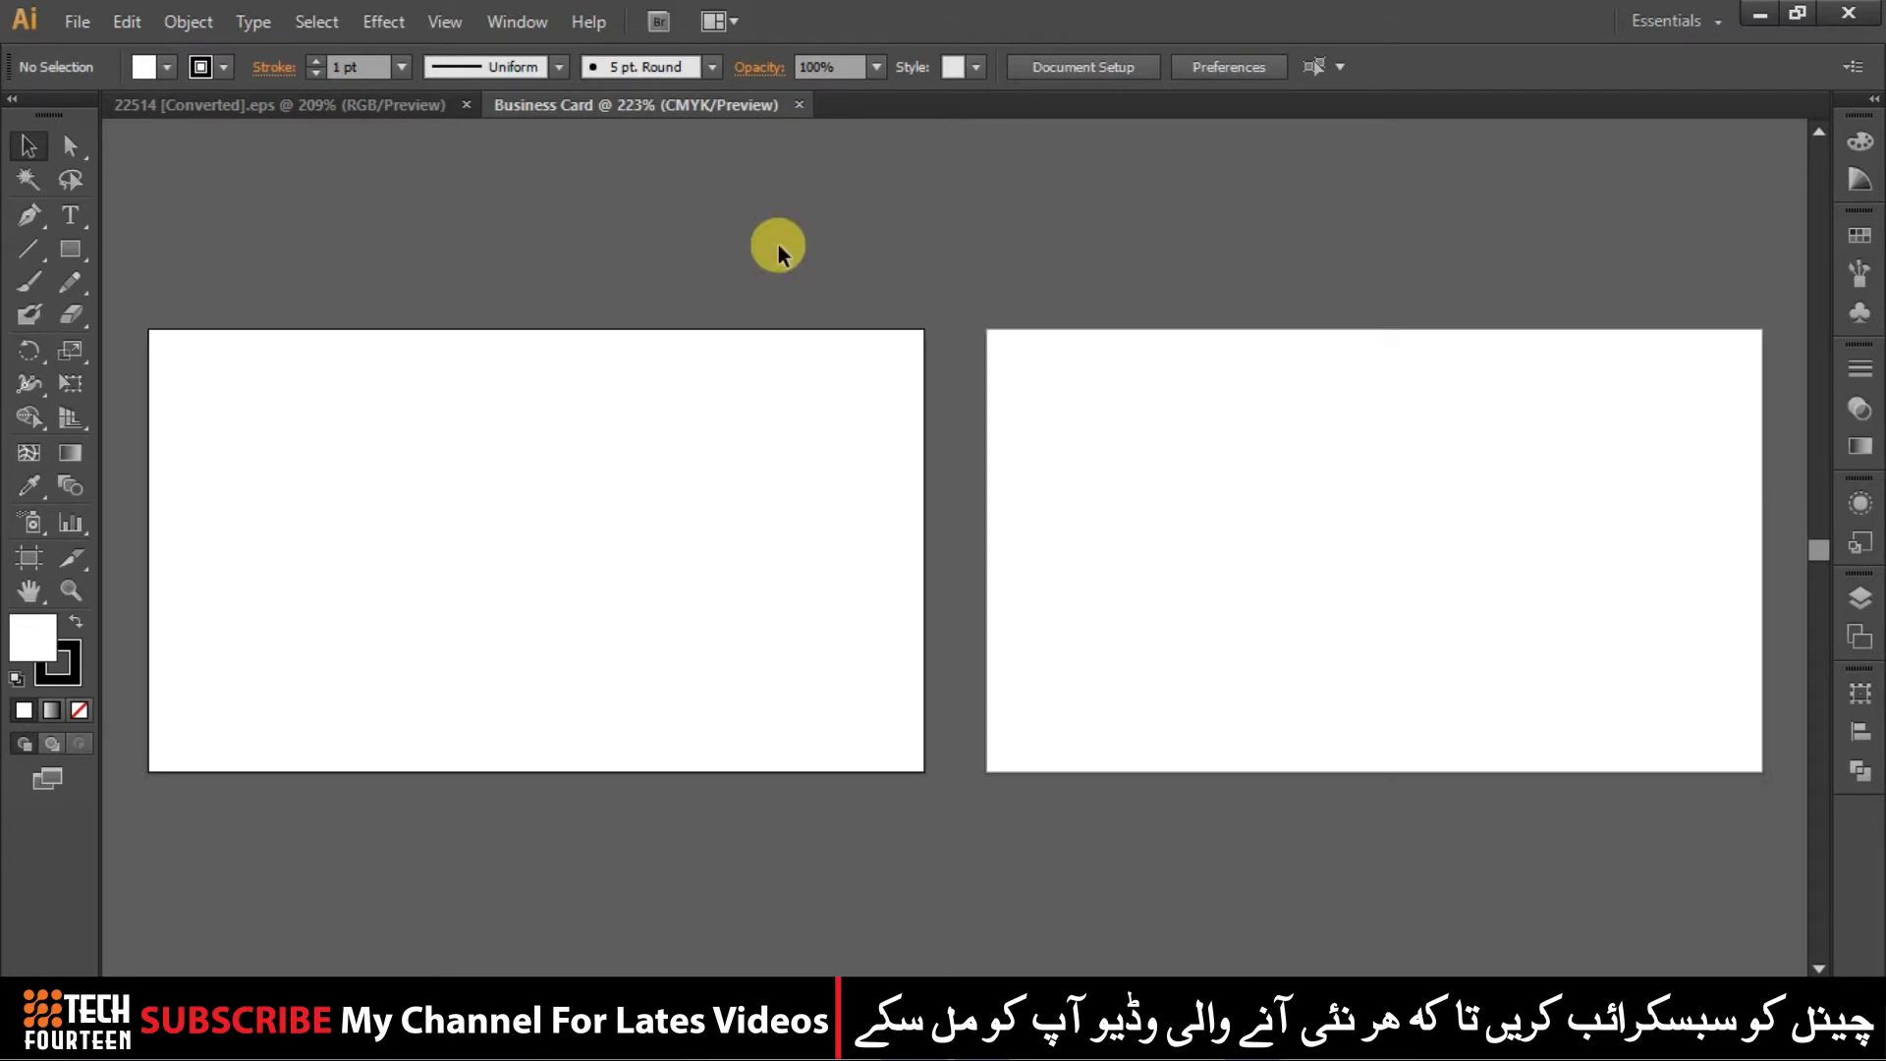
Switch to the 22514 [Converted].eps document and ungroup the business card mockup artwork
click(385, 105)
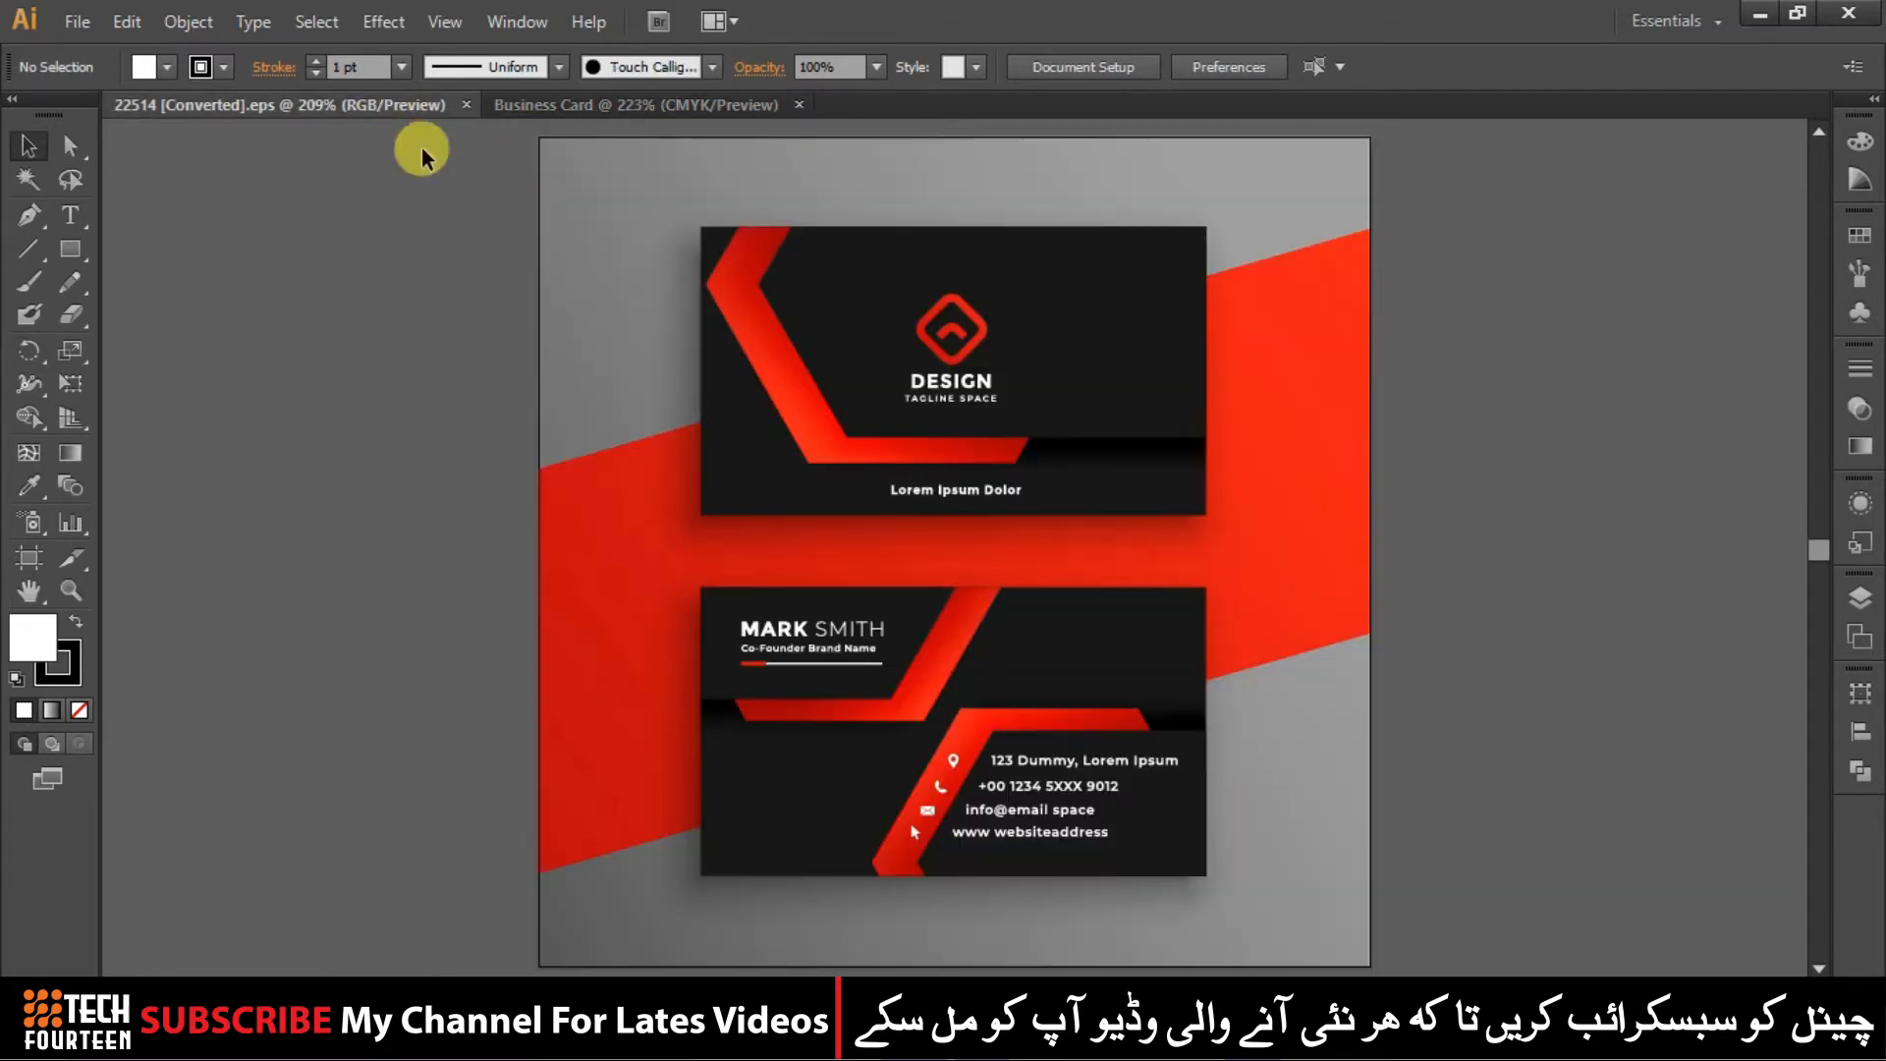
click(916, 361)
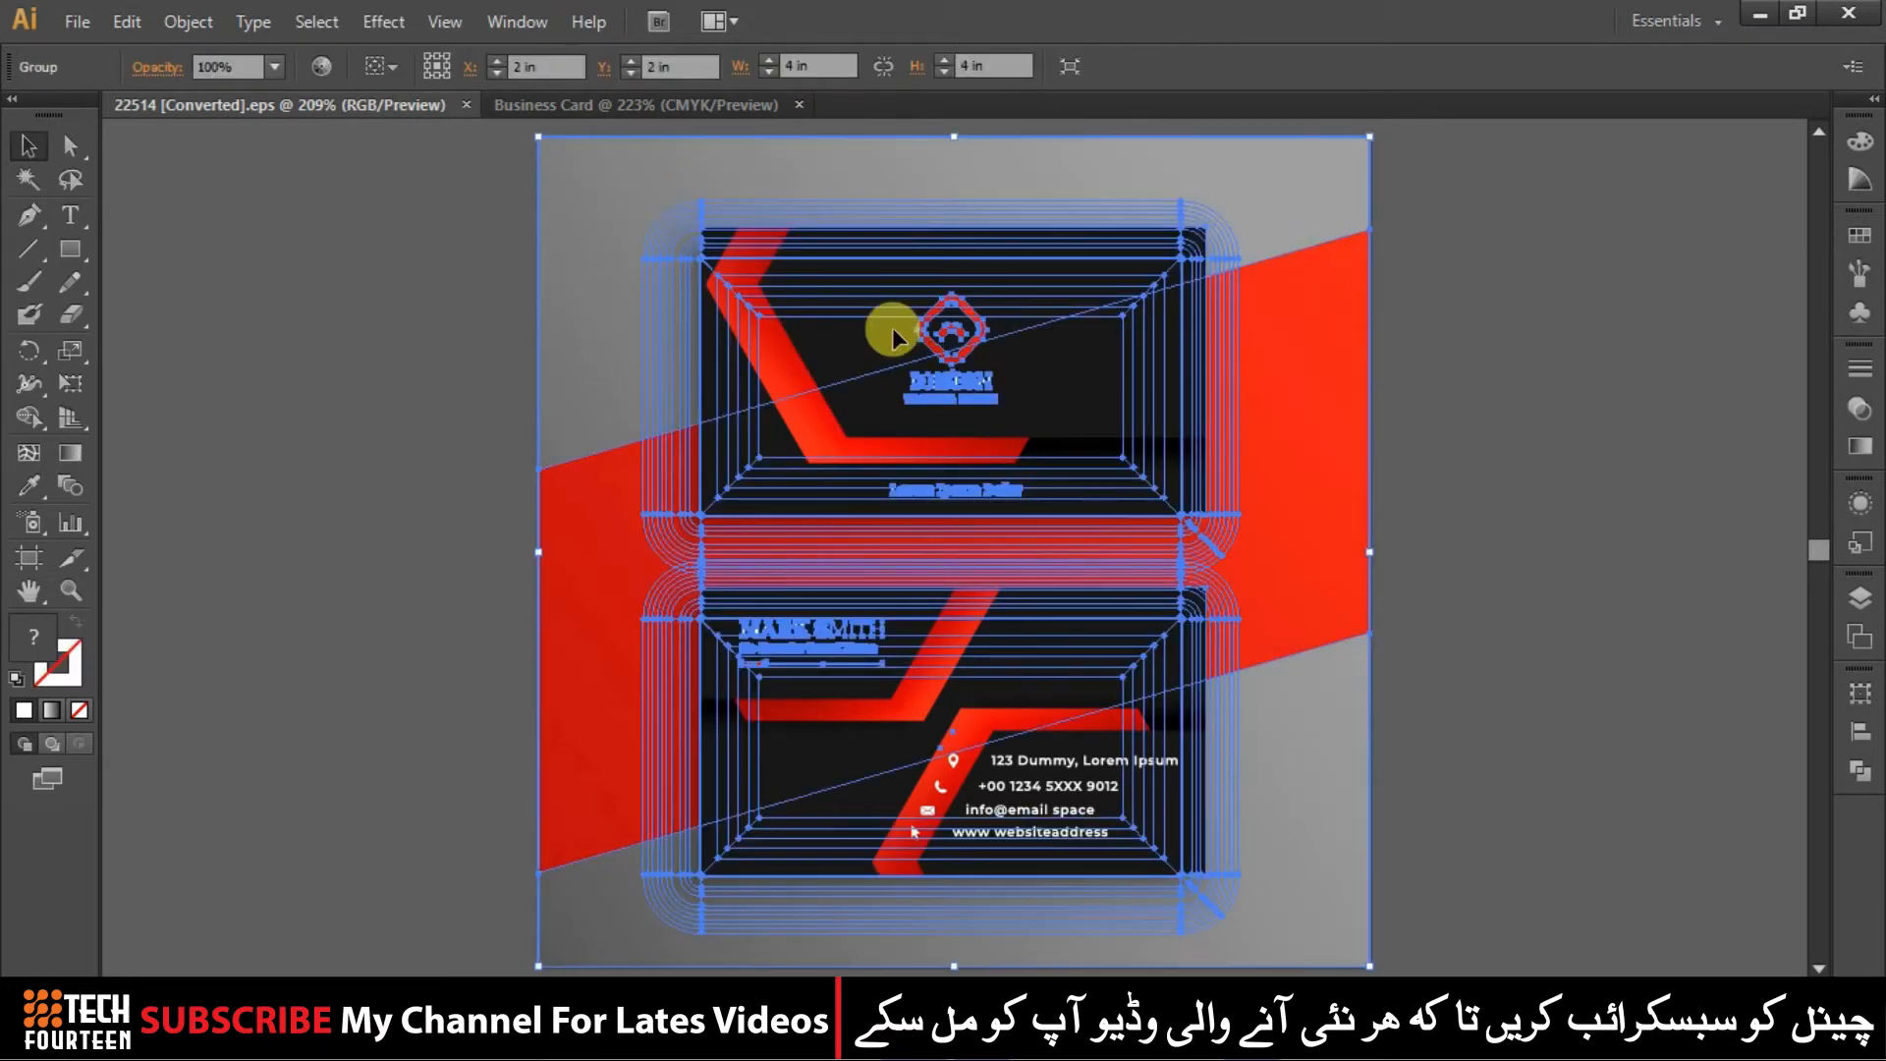
right_click(892, 334)
click(960, 487)
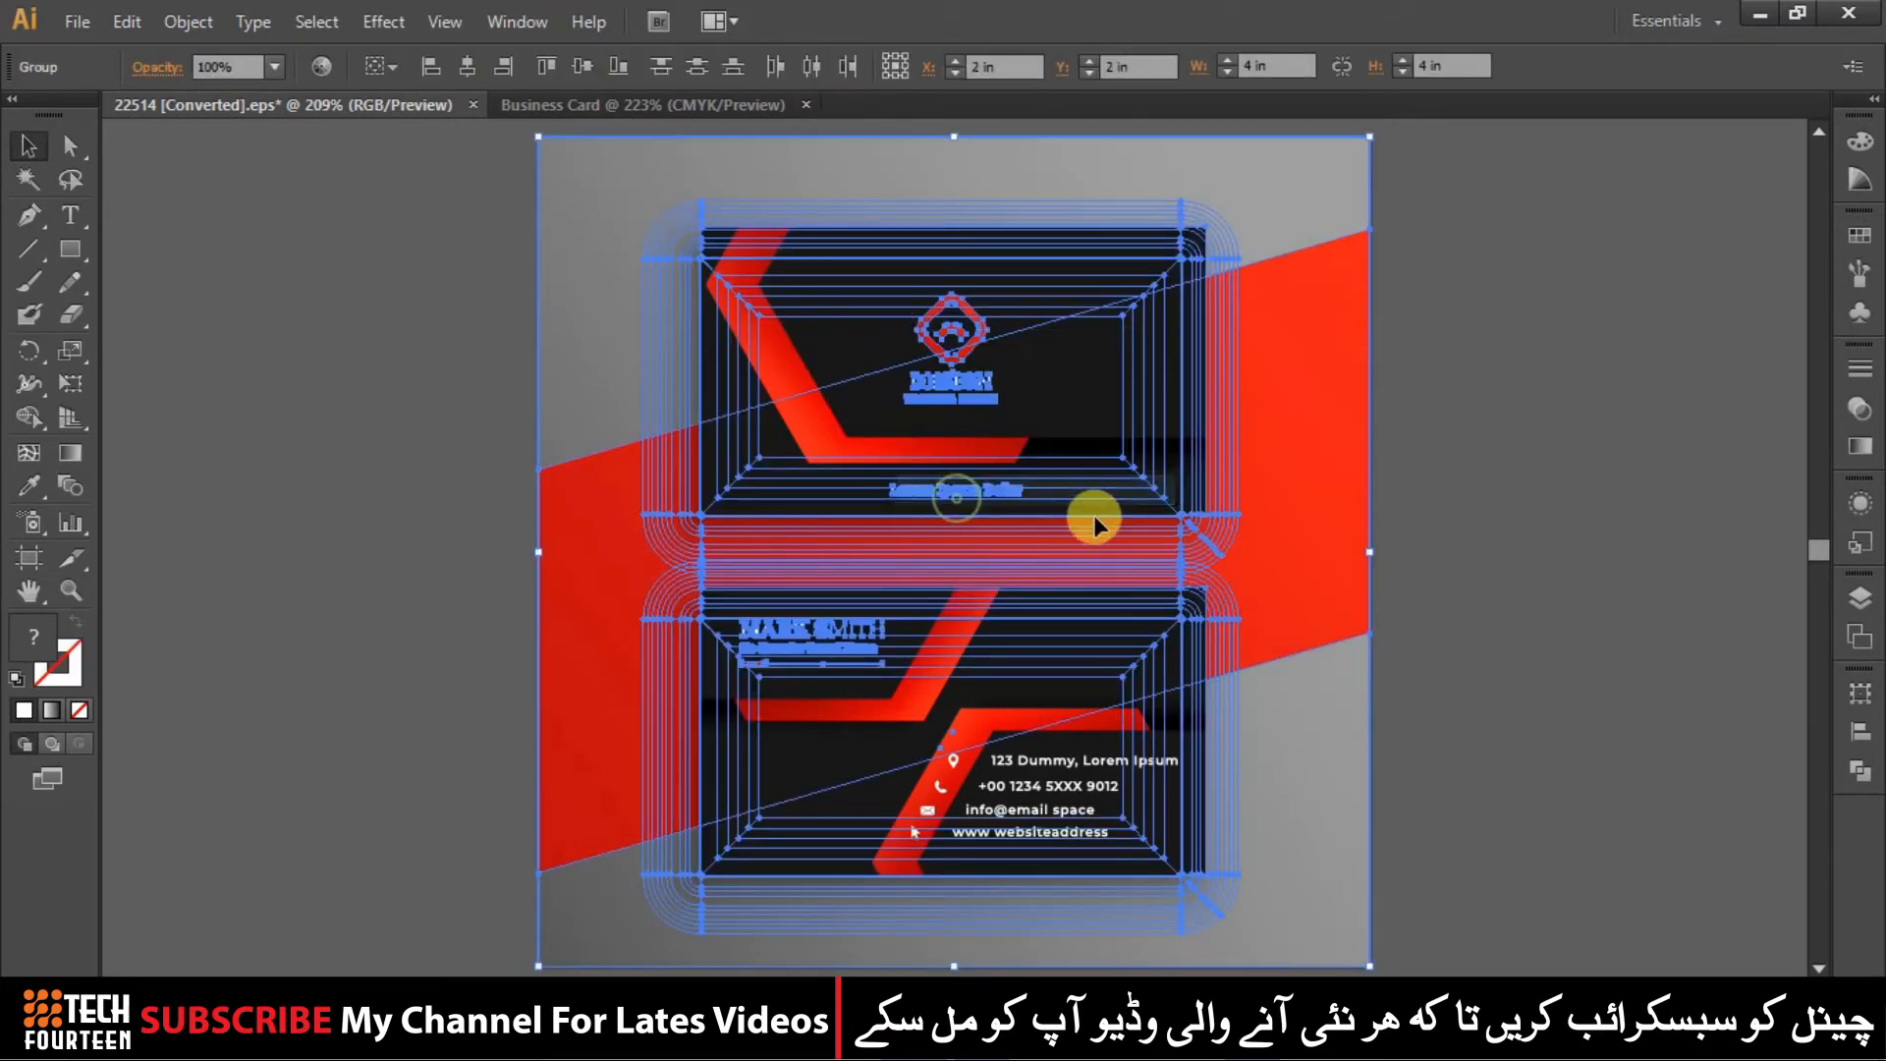
Copy the front card with the DESIGN logo into the Business Card document and align it to the first artboard's upper-left corner
click(1472, 480)
click(1012, 388)
drag(1050, 373, 759, 526)
drag(527, 517, 316, 477)
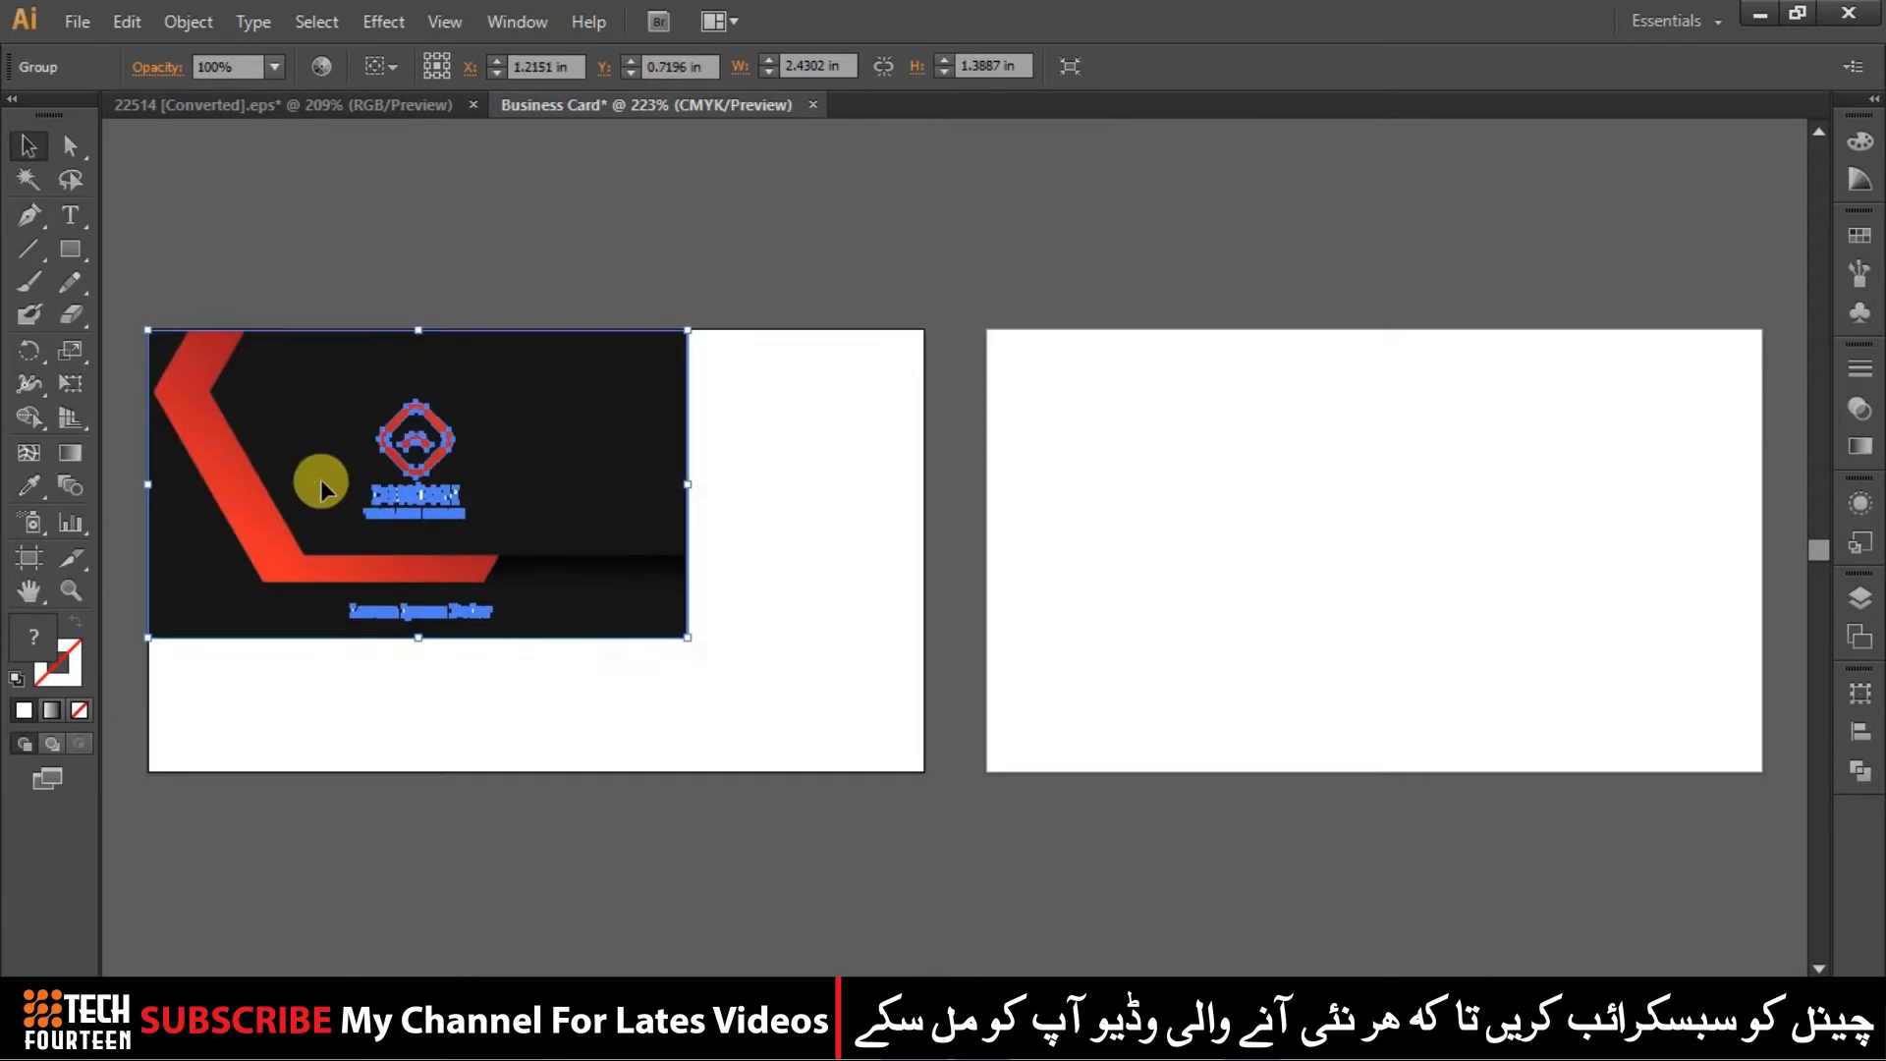
Scale the front card artwork from its lower-right corner to about 3.5 x 2 in to fill the first artboard
drag(686, 634, 923, 772)
click(1027, 875)
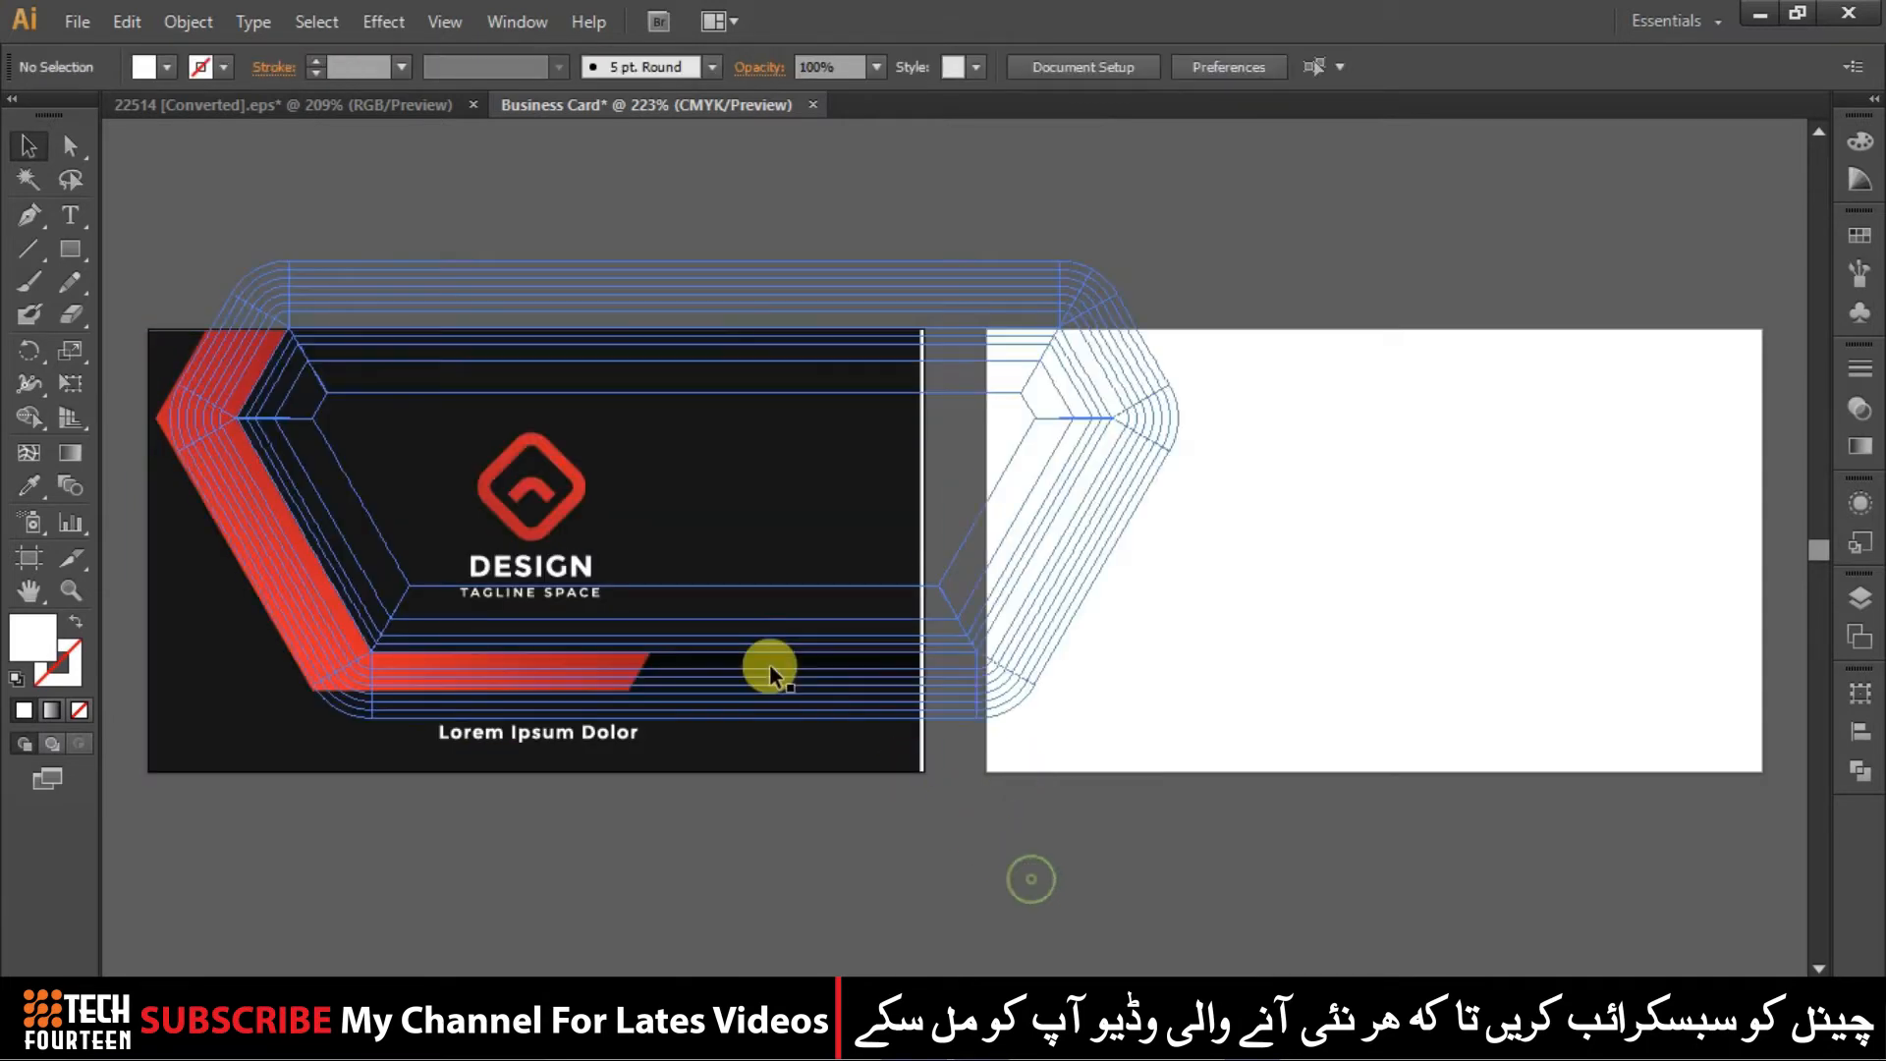
click(823, 622)
alt+scroll(930, 804, up, 4)
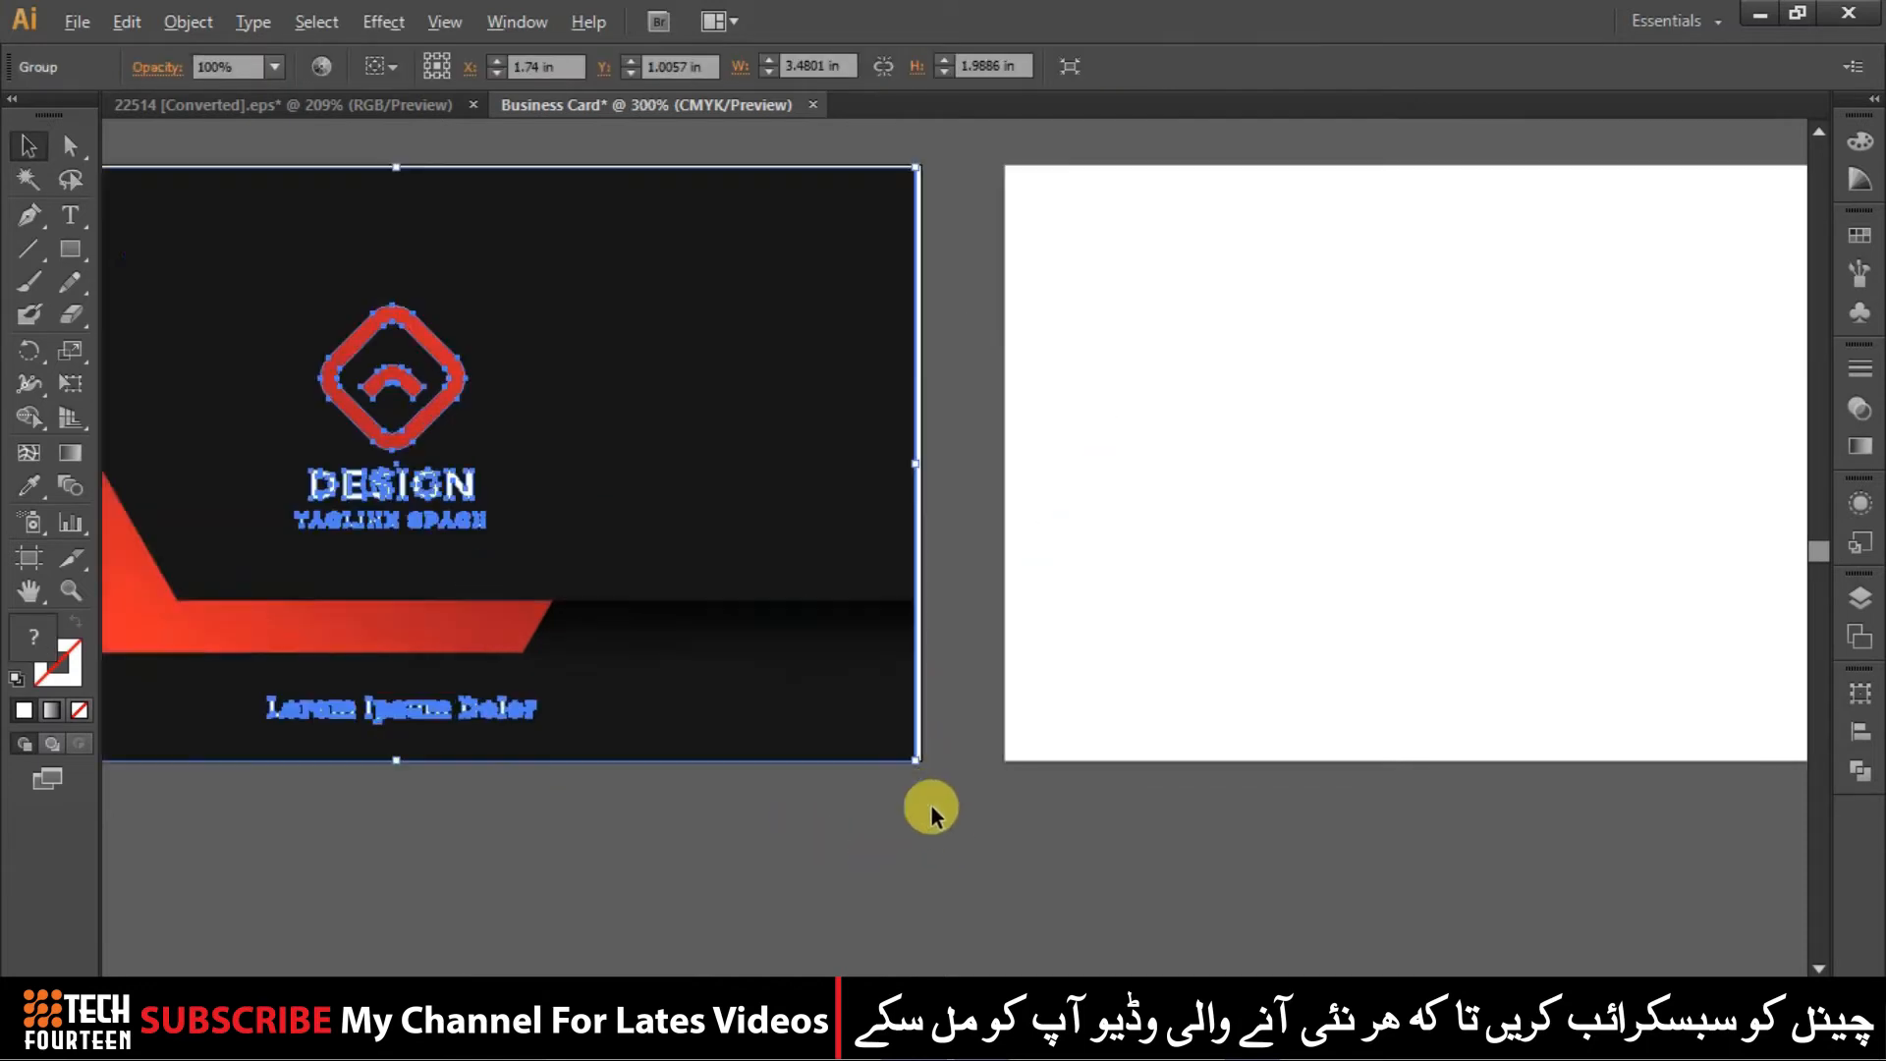
alt+scroll(928, 806, down, 4)
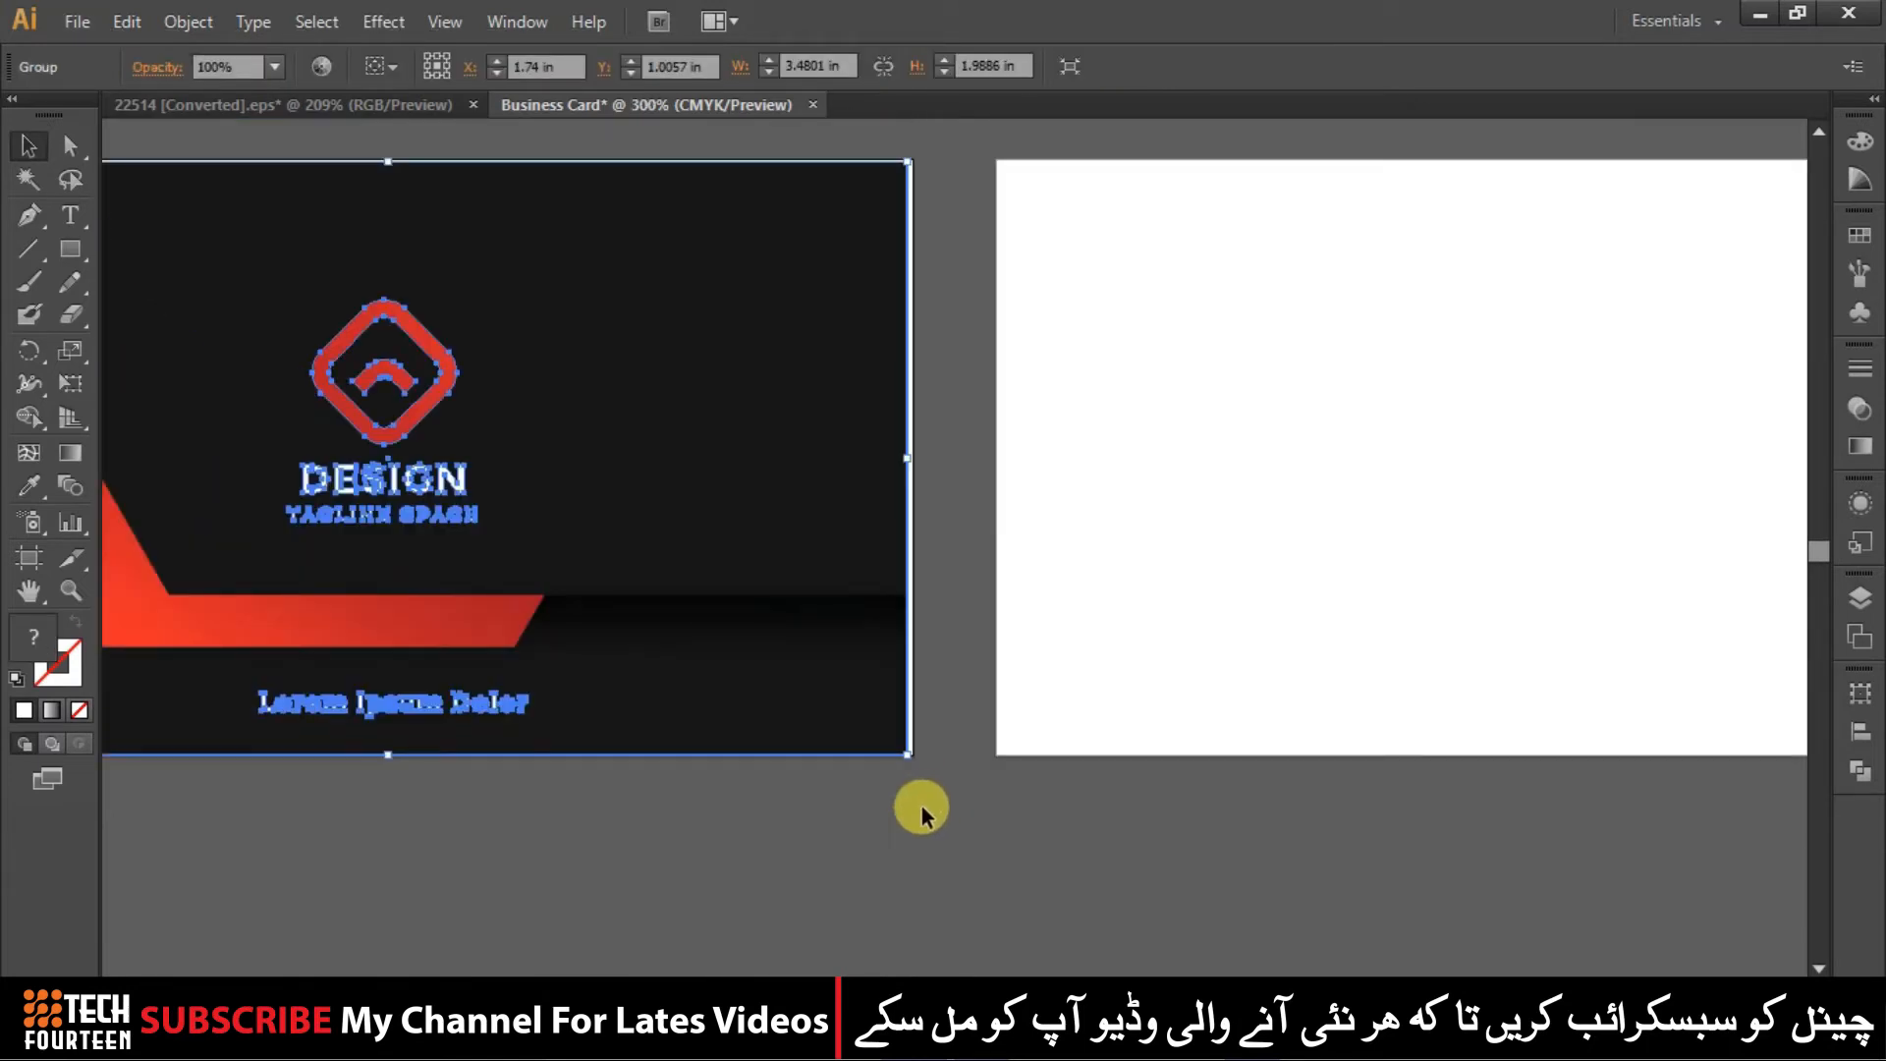
scroll(921, 806, down, 2)
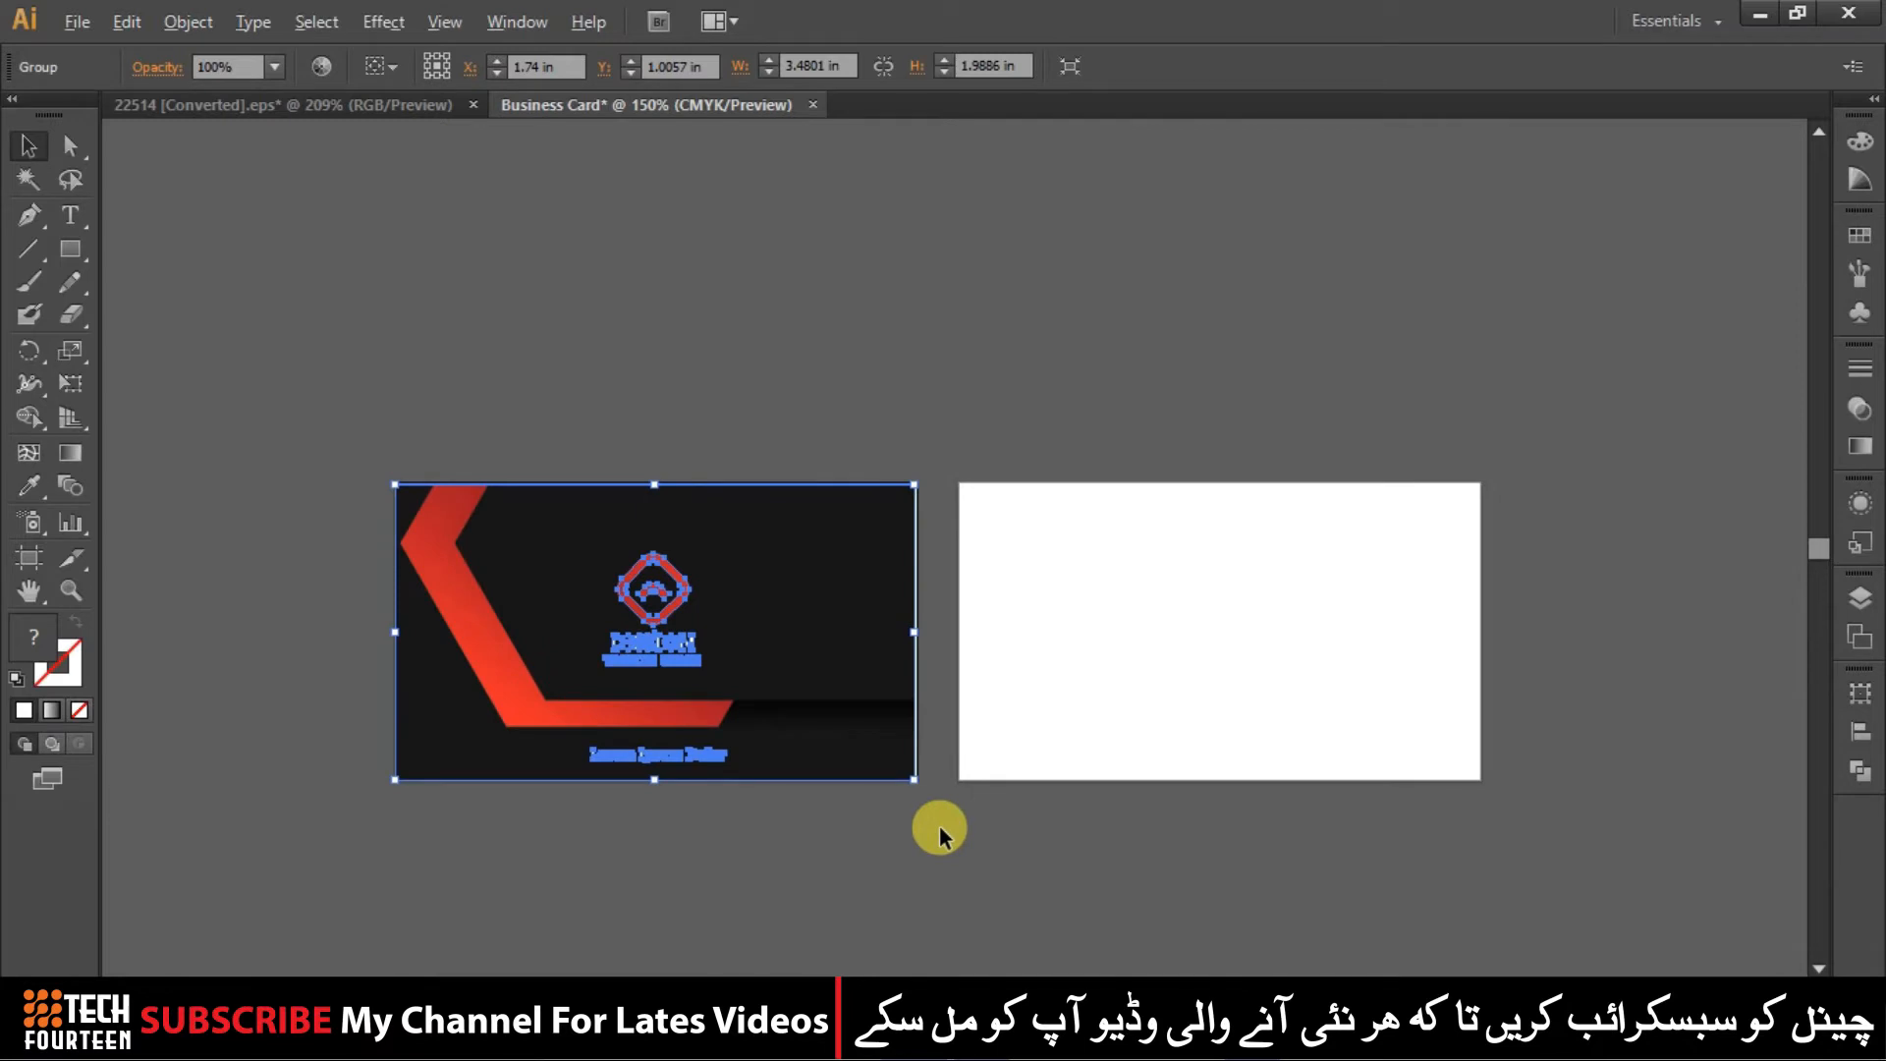
alt+scroll(928, 811, up, 3)
alt+scroll(885, 771, up, 2)
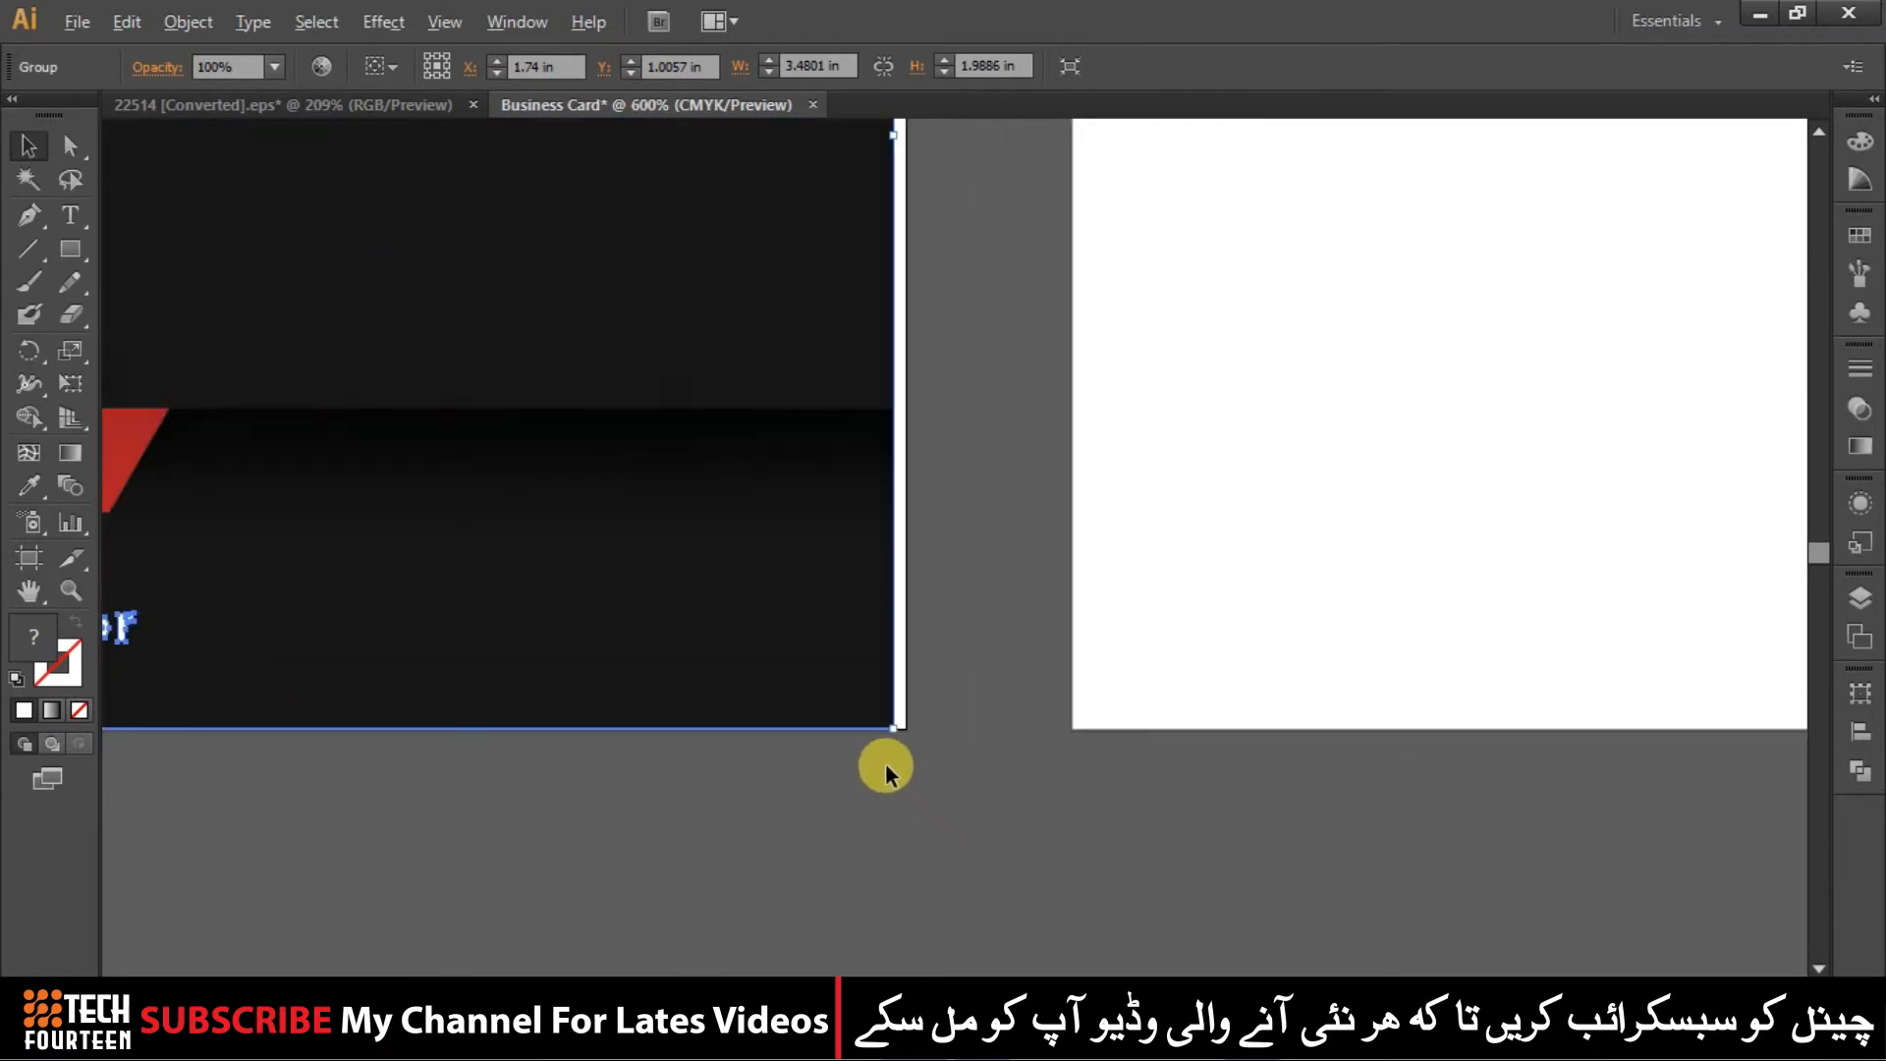
drag(889, 715, 905, 727)
click(972, 757)
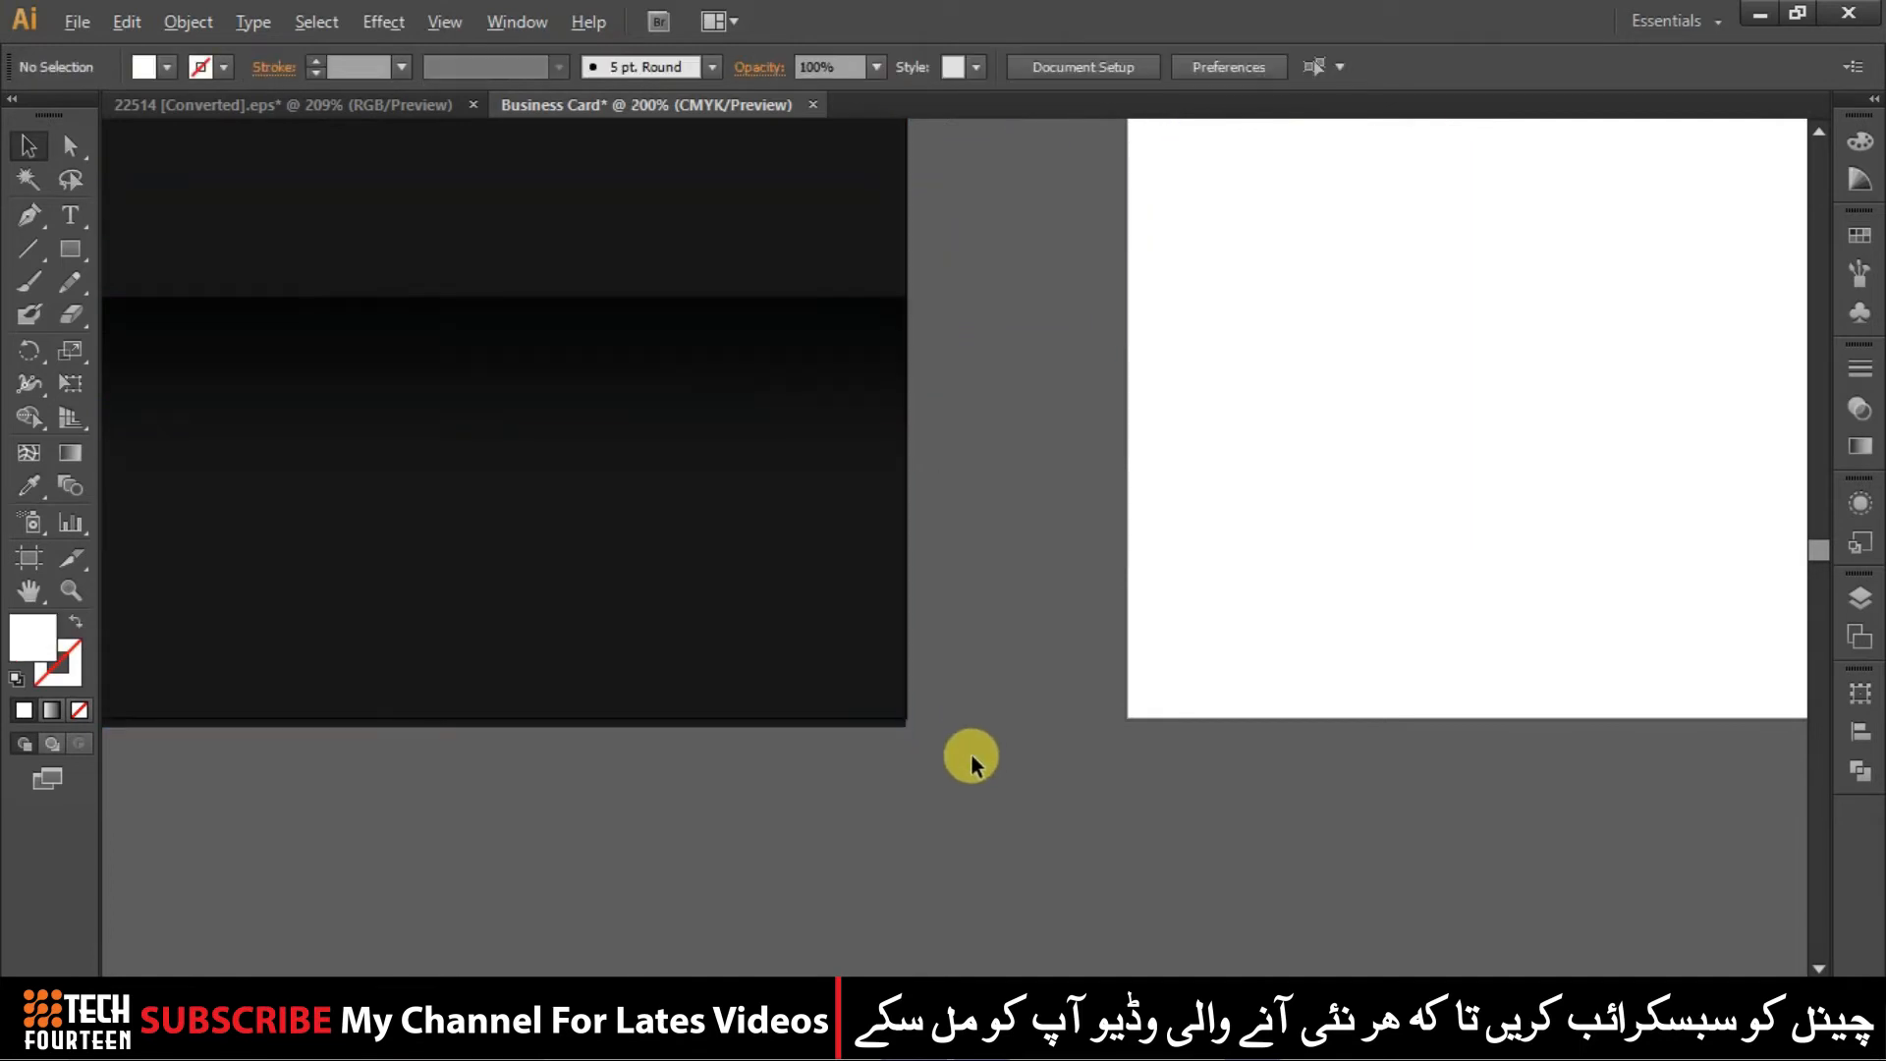
Try shrinking the front card toward the first artboard's upper-right corner, and undo the scaling
alt+scroll(923, 707, down, 5)
scroll(706, 670, up, 1)
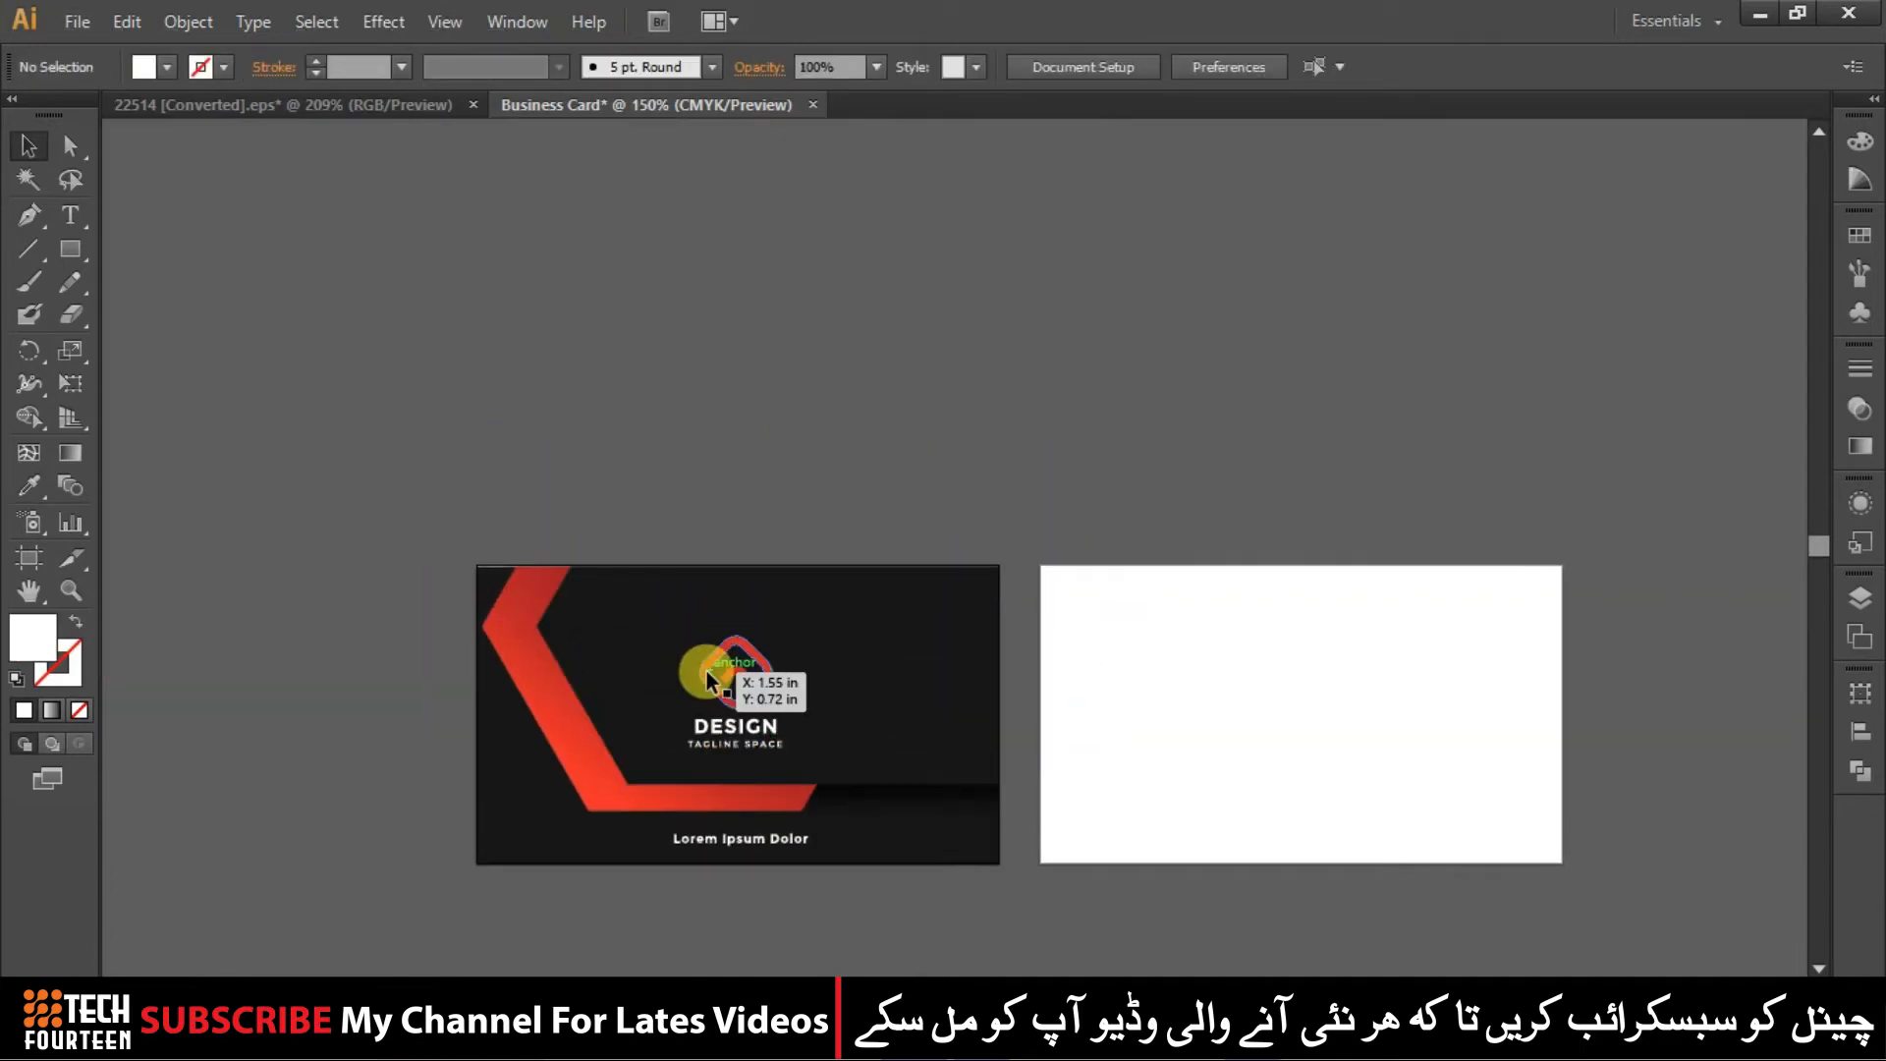
alt+scroll(705, 670, up, 1)
alt+scroll(676, 656, up, 1)
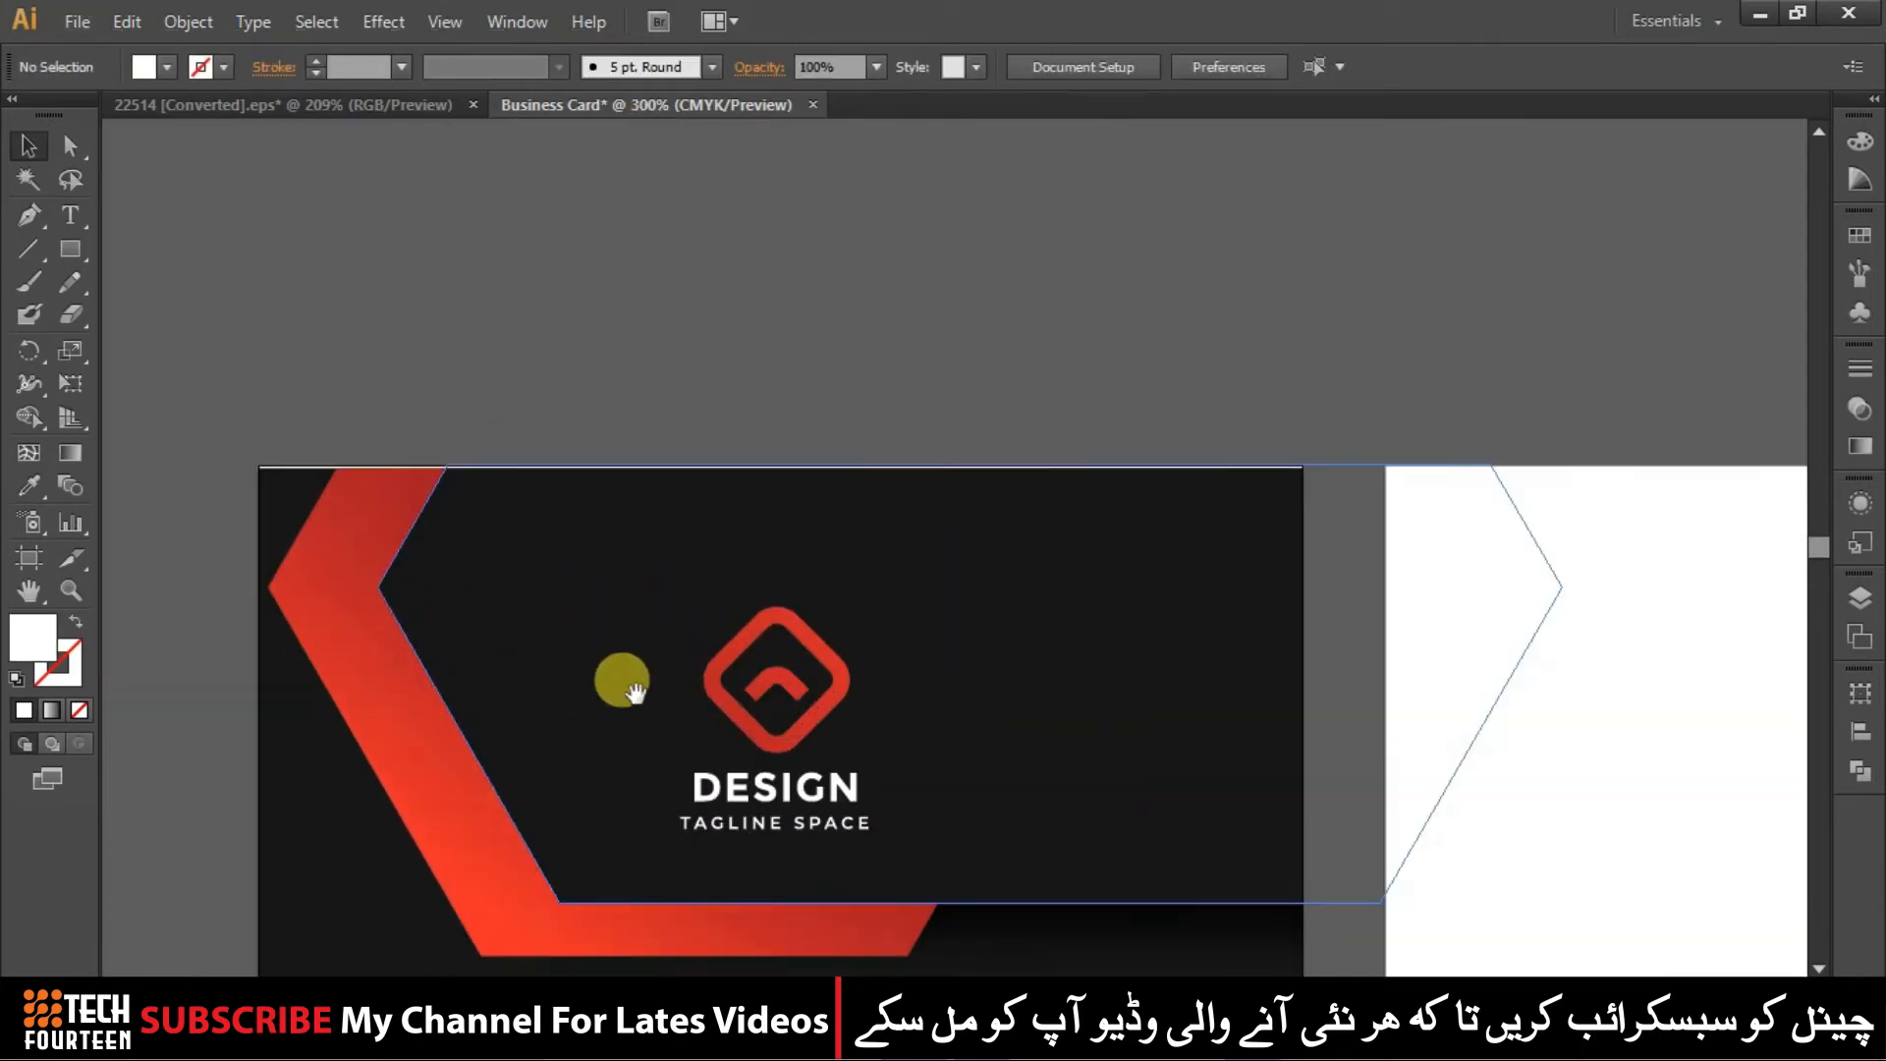
drag(622, 686, 718, 545)
click(639, 562)
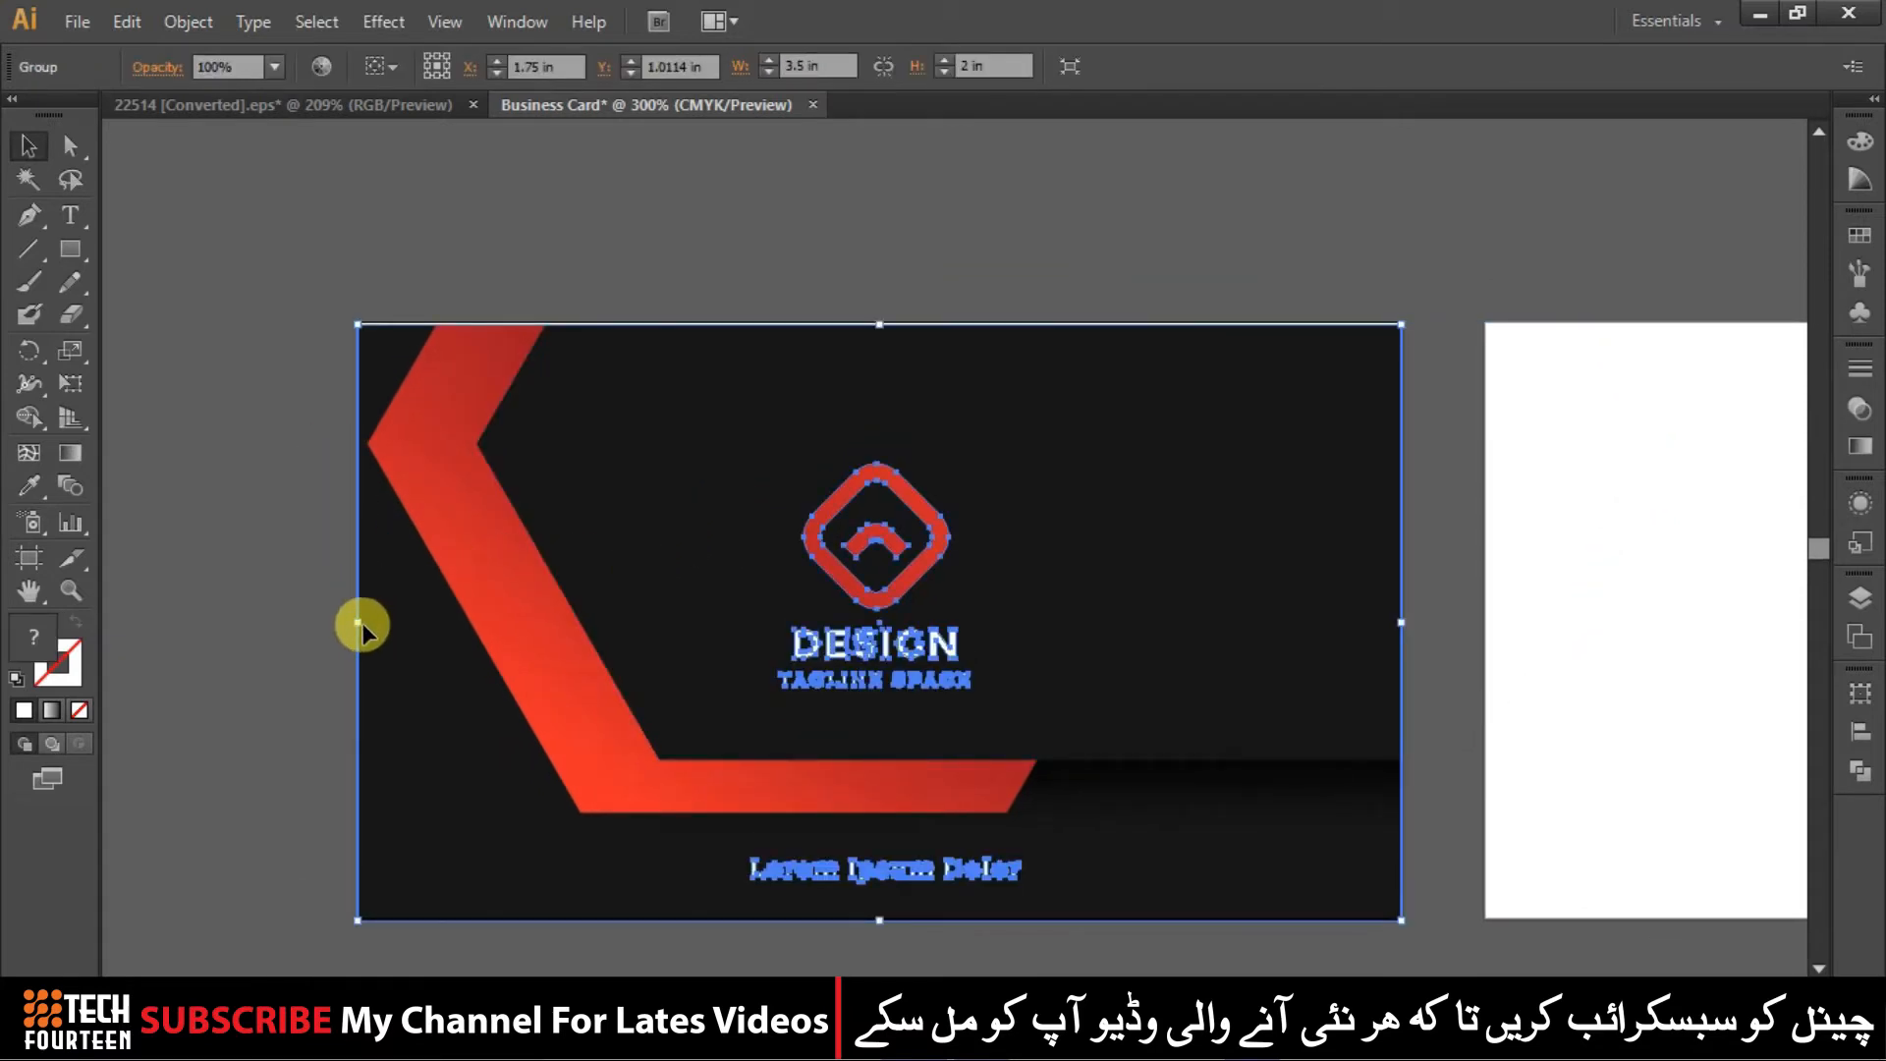
drag(356, 920, 1012, 609)
click(842, 278)
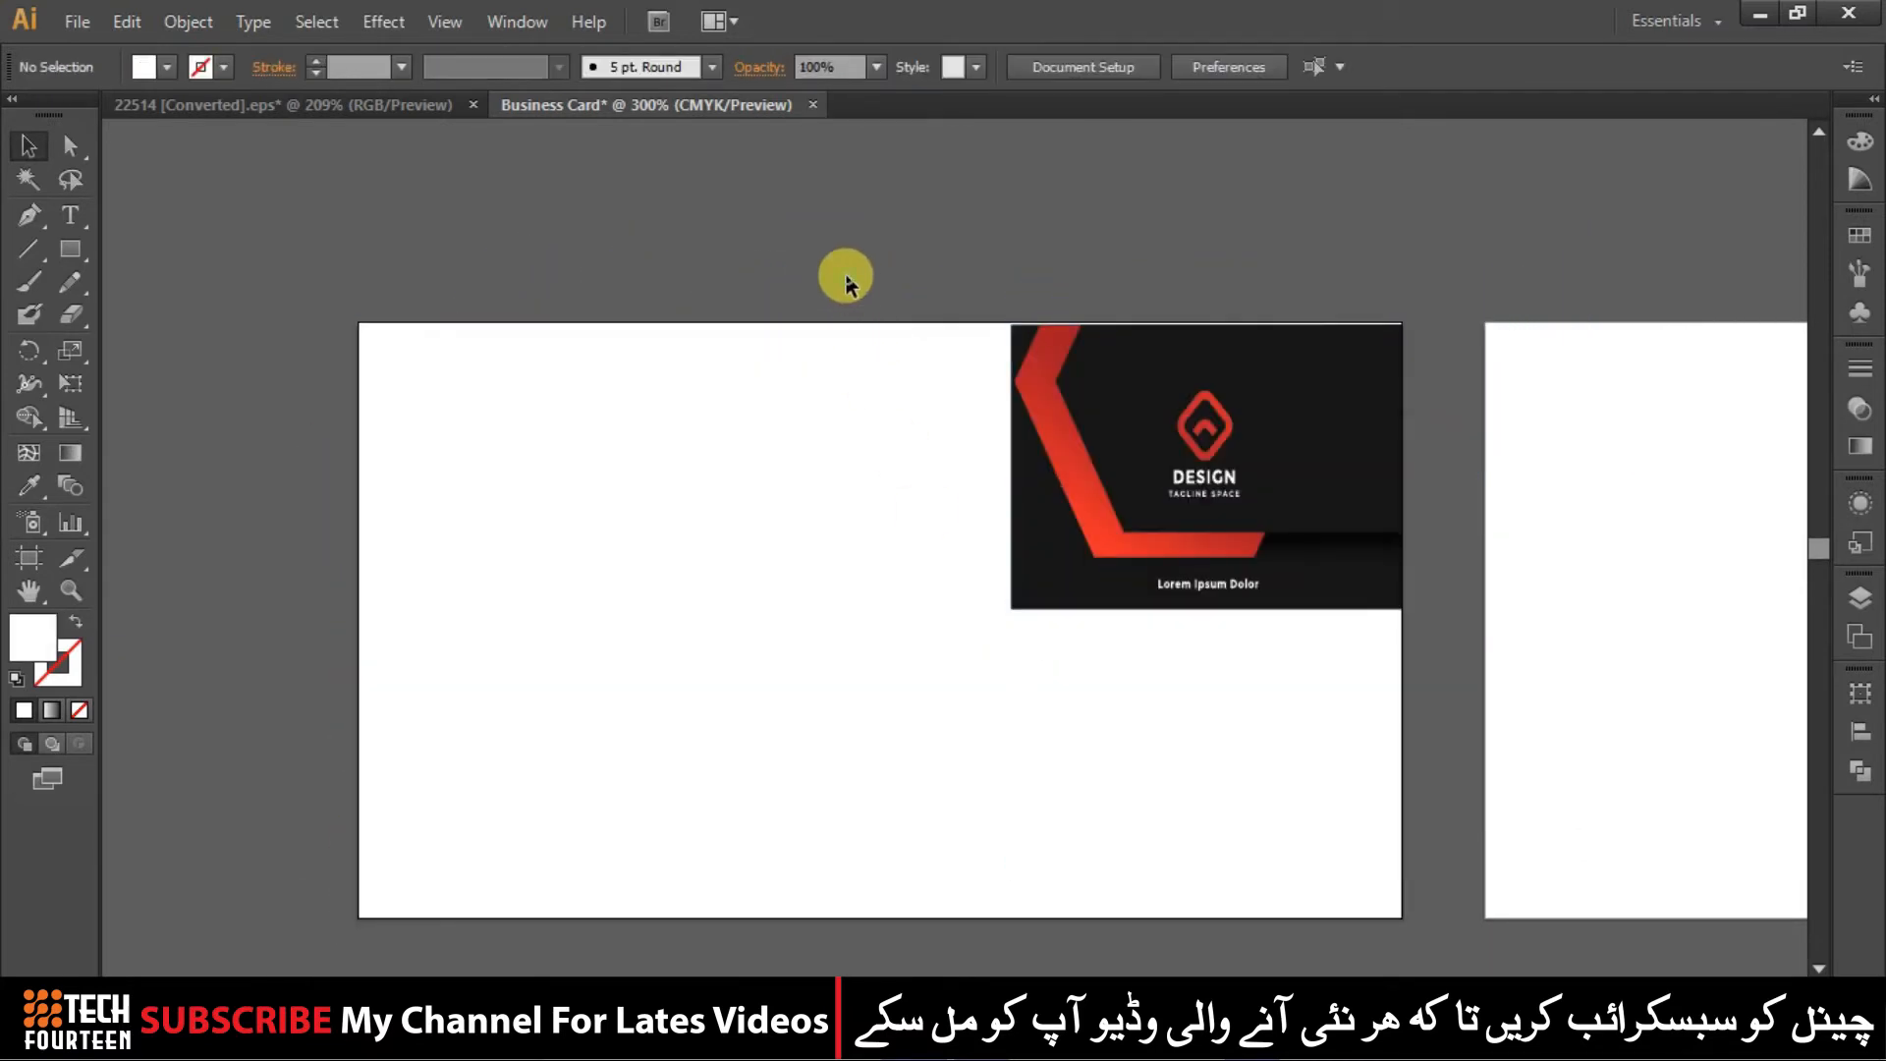
click(1012, 410)
key(ctrl+z)
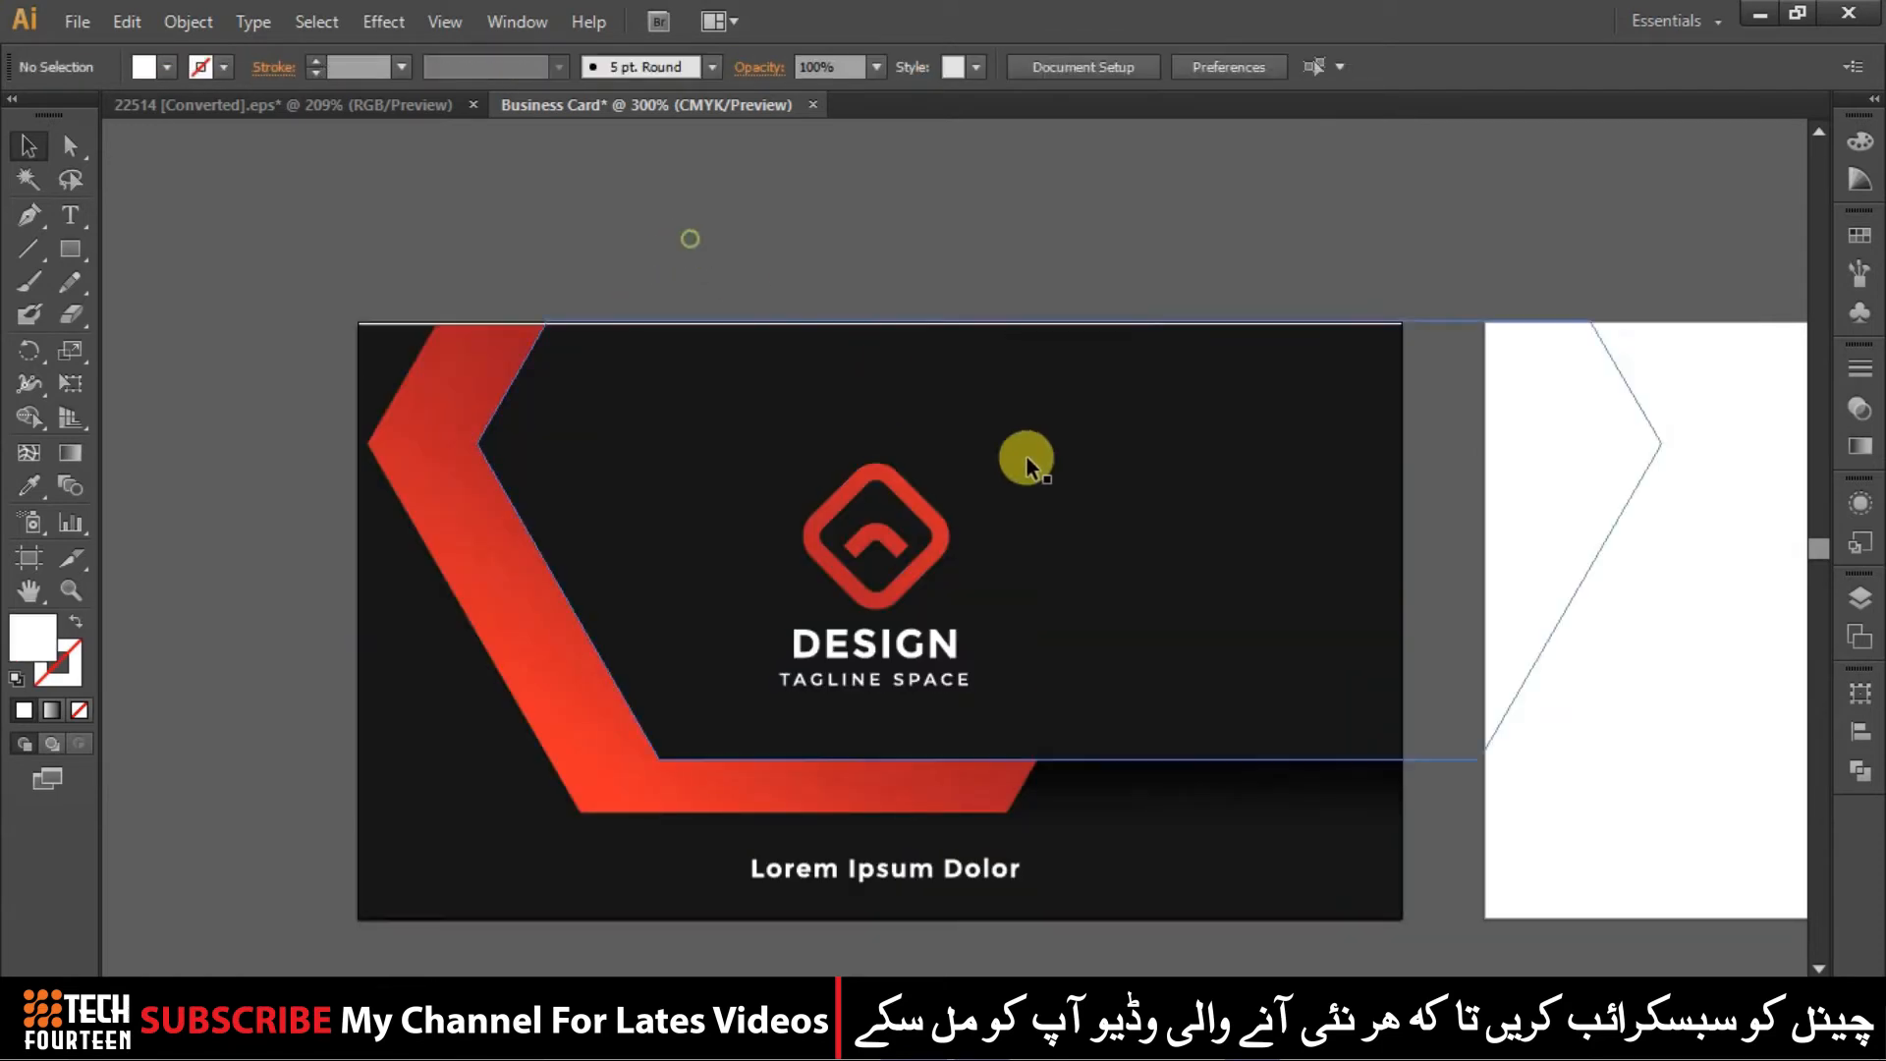
Stretch the front card's upper-left corner to about 3.52 x 2.01 in so it covers the artboard's upper edge
scroll(1069, 491, up, 3)
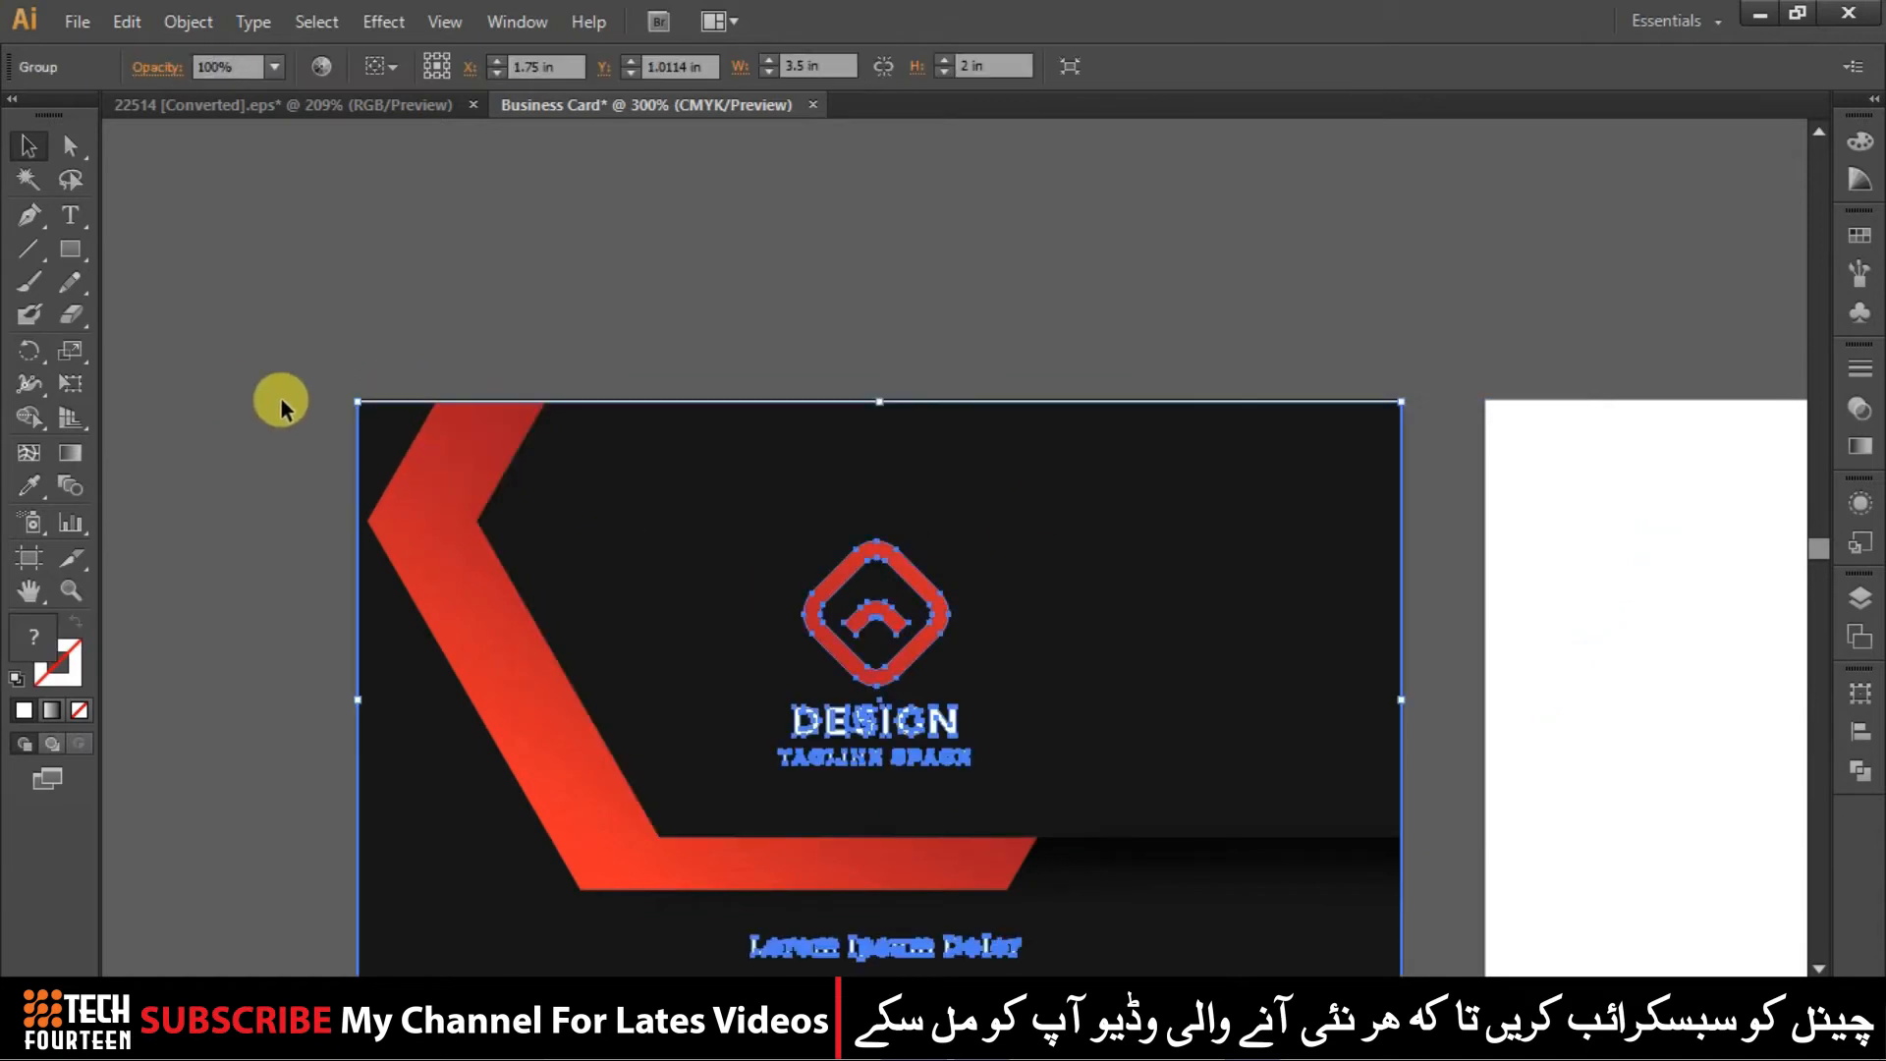
mouse_move(358, 401)
mouse_down()
mouse_move(337, 392)
mouse_move(353, 399)
mouse_up()
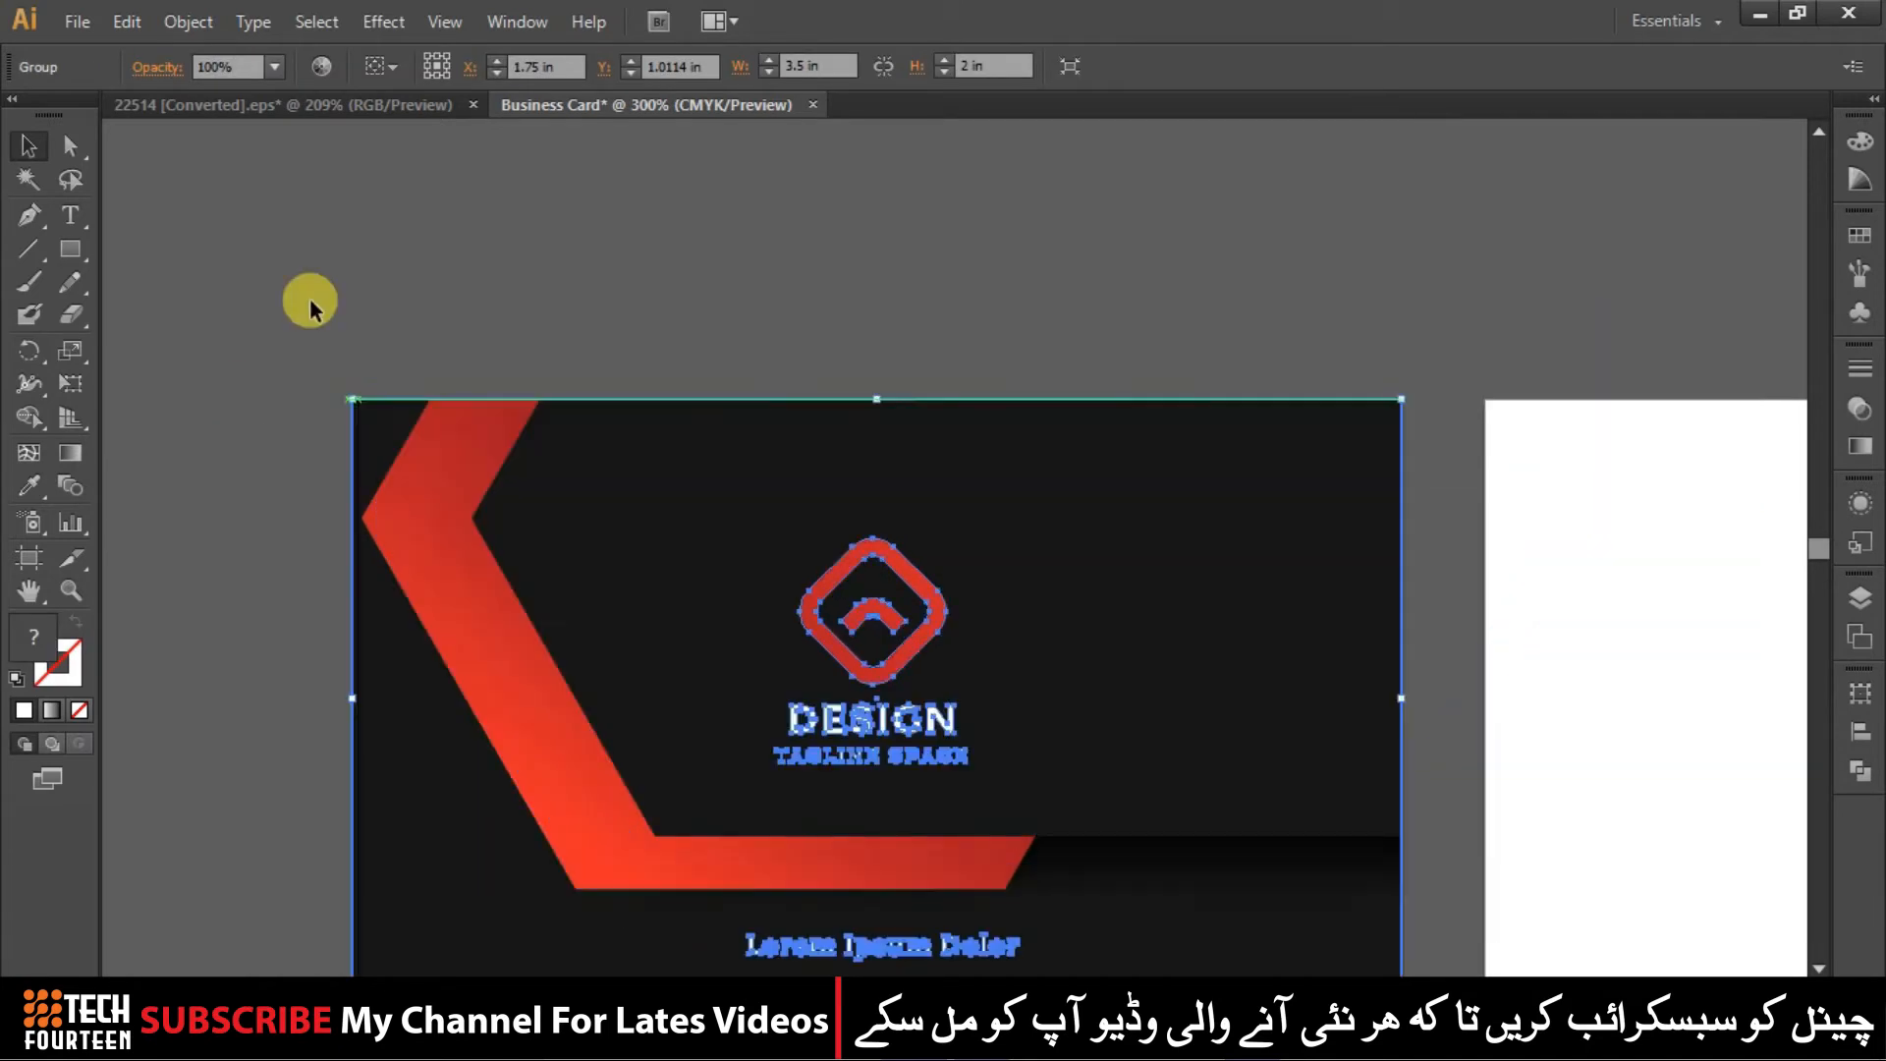
click(369, 357)
key(ctrl+0)
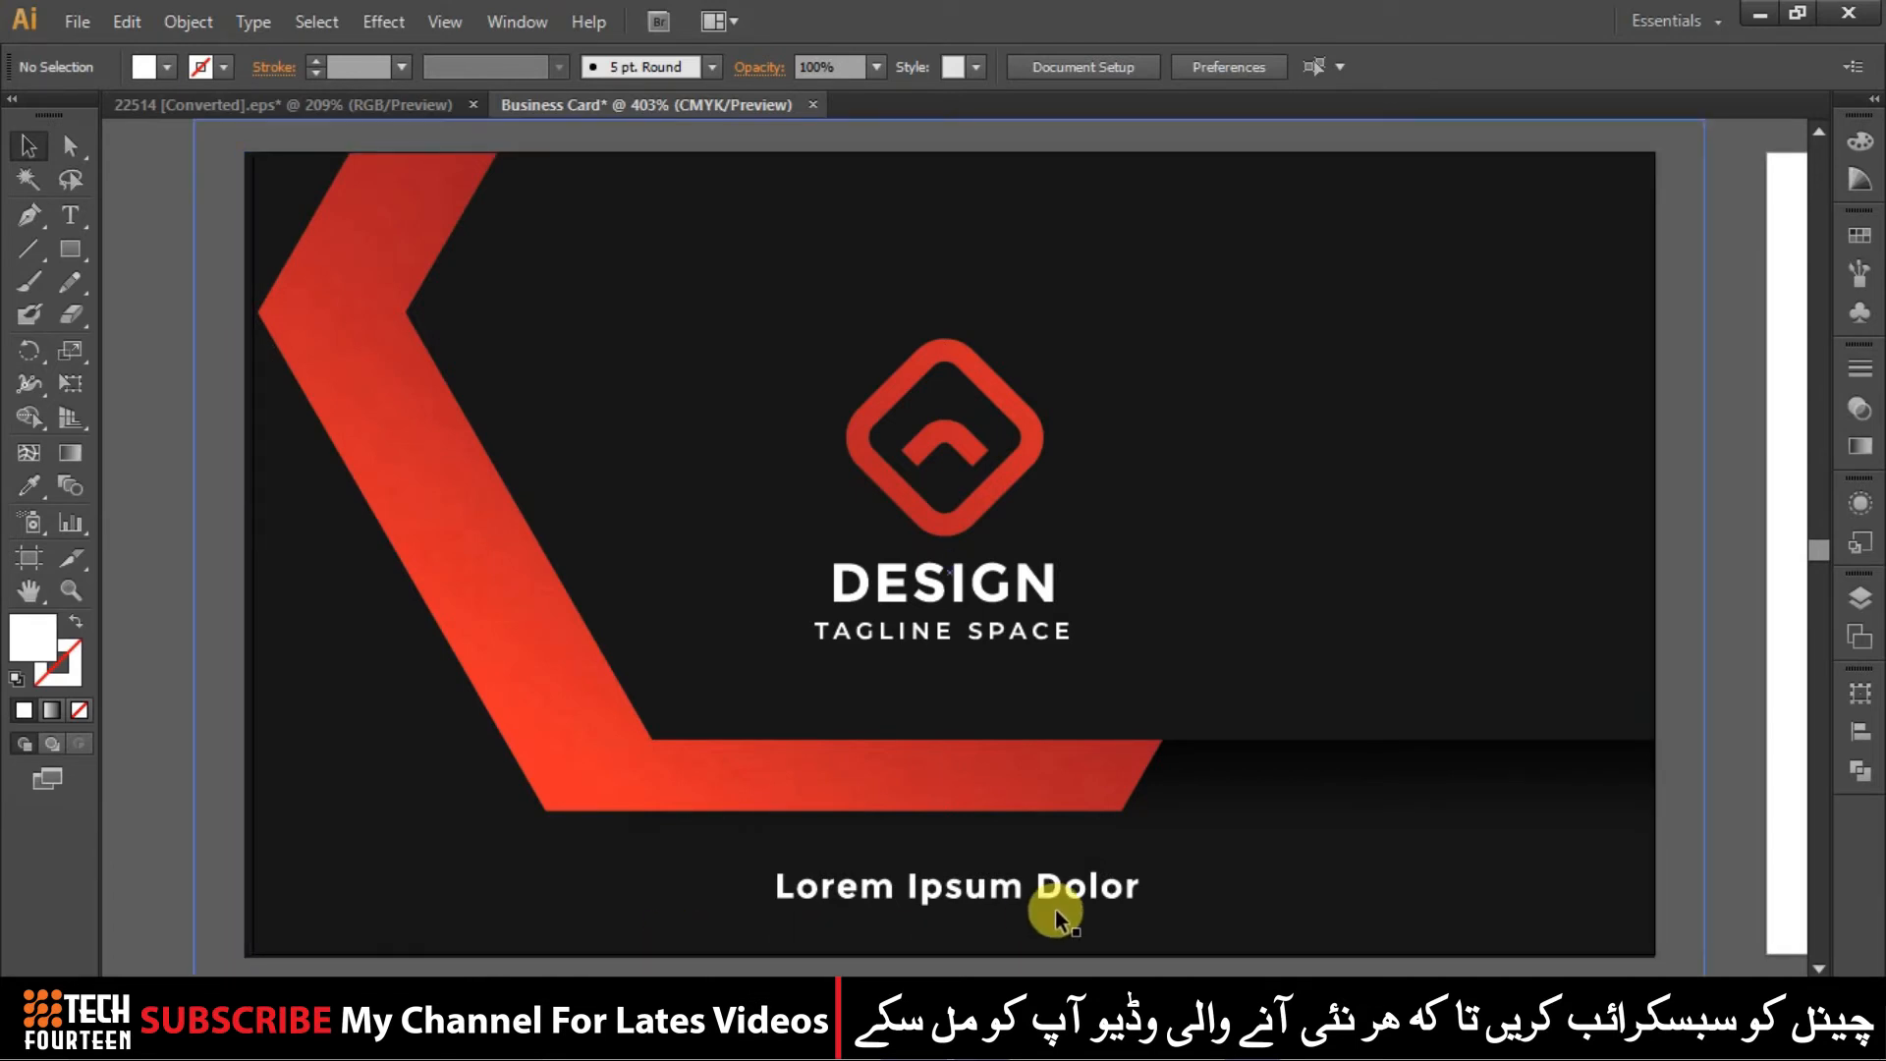
Ungroup the front card artwork into its background, logo and text objects
click(827, 389)
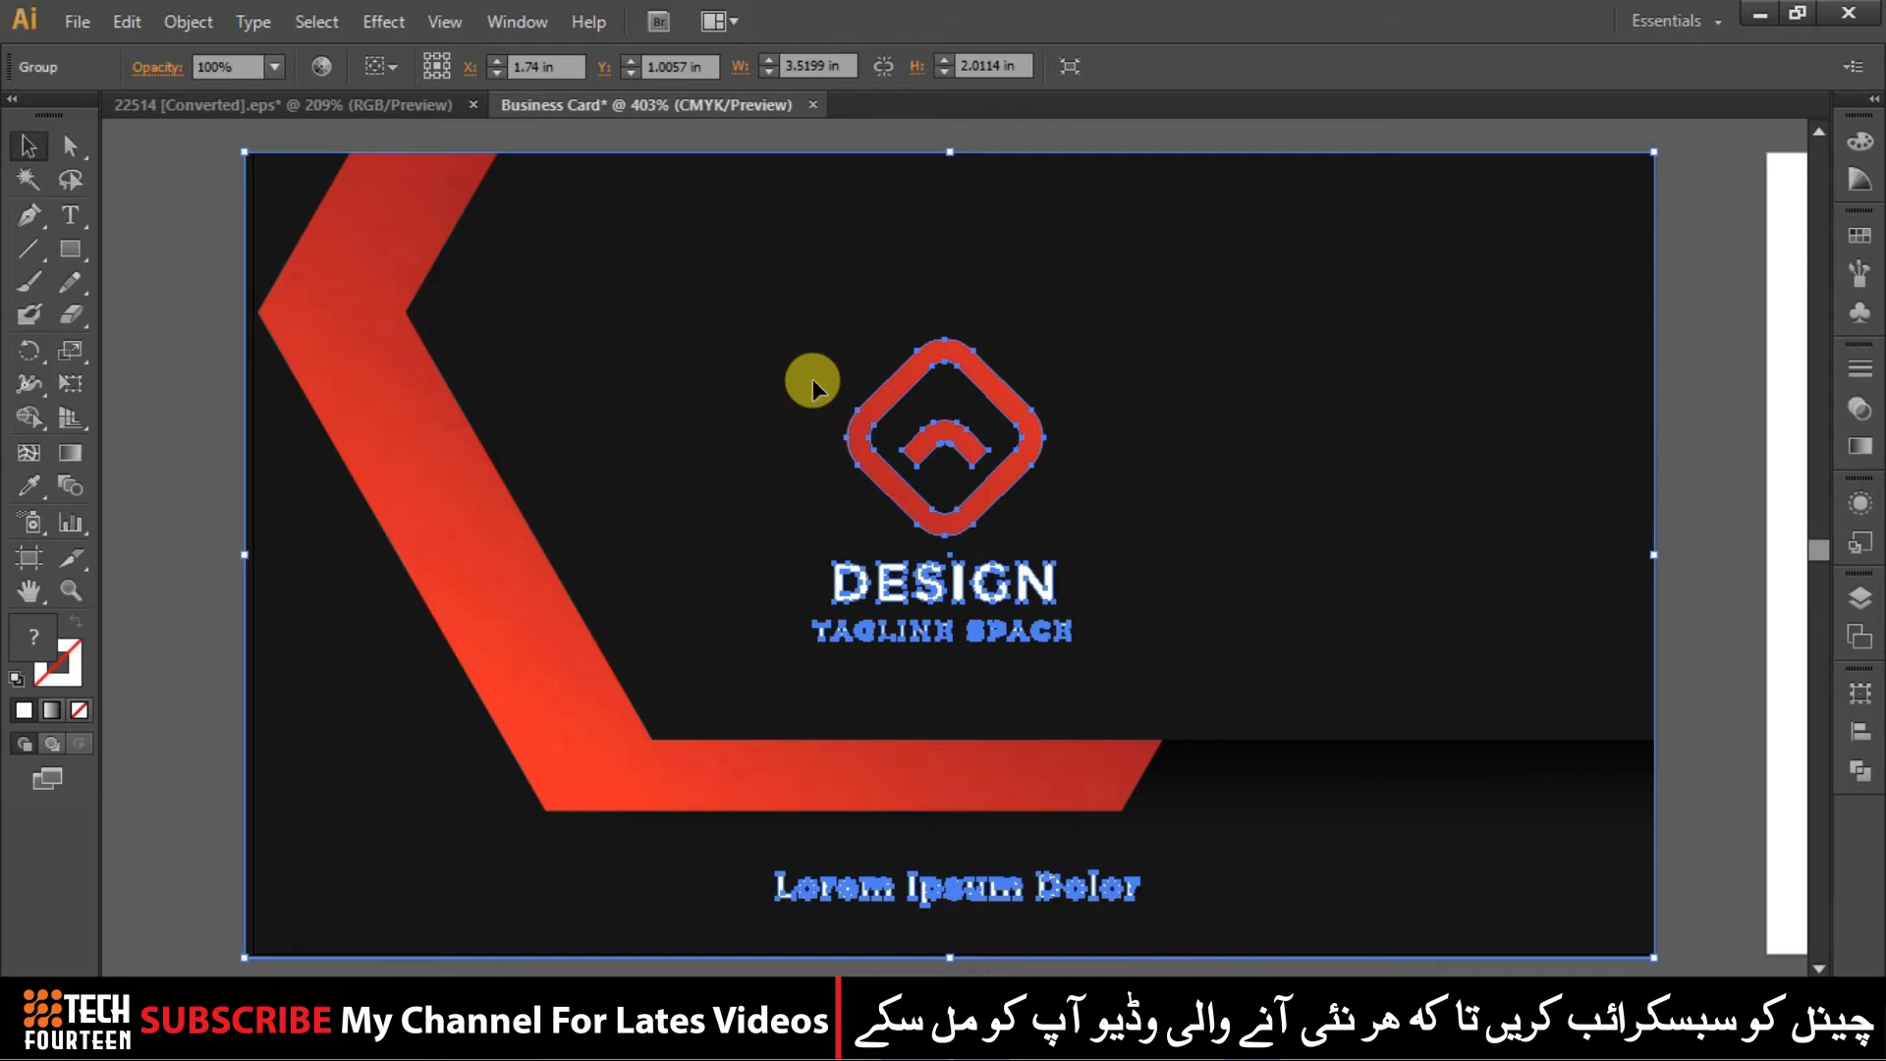
right_click(811, 379)
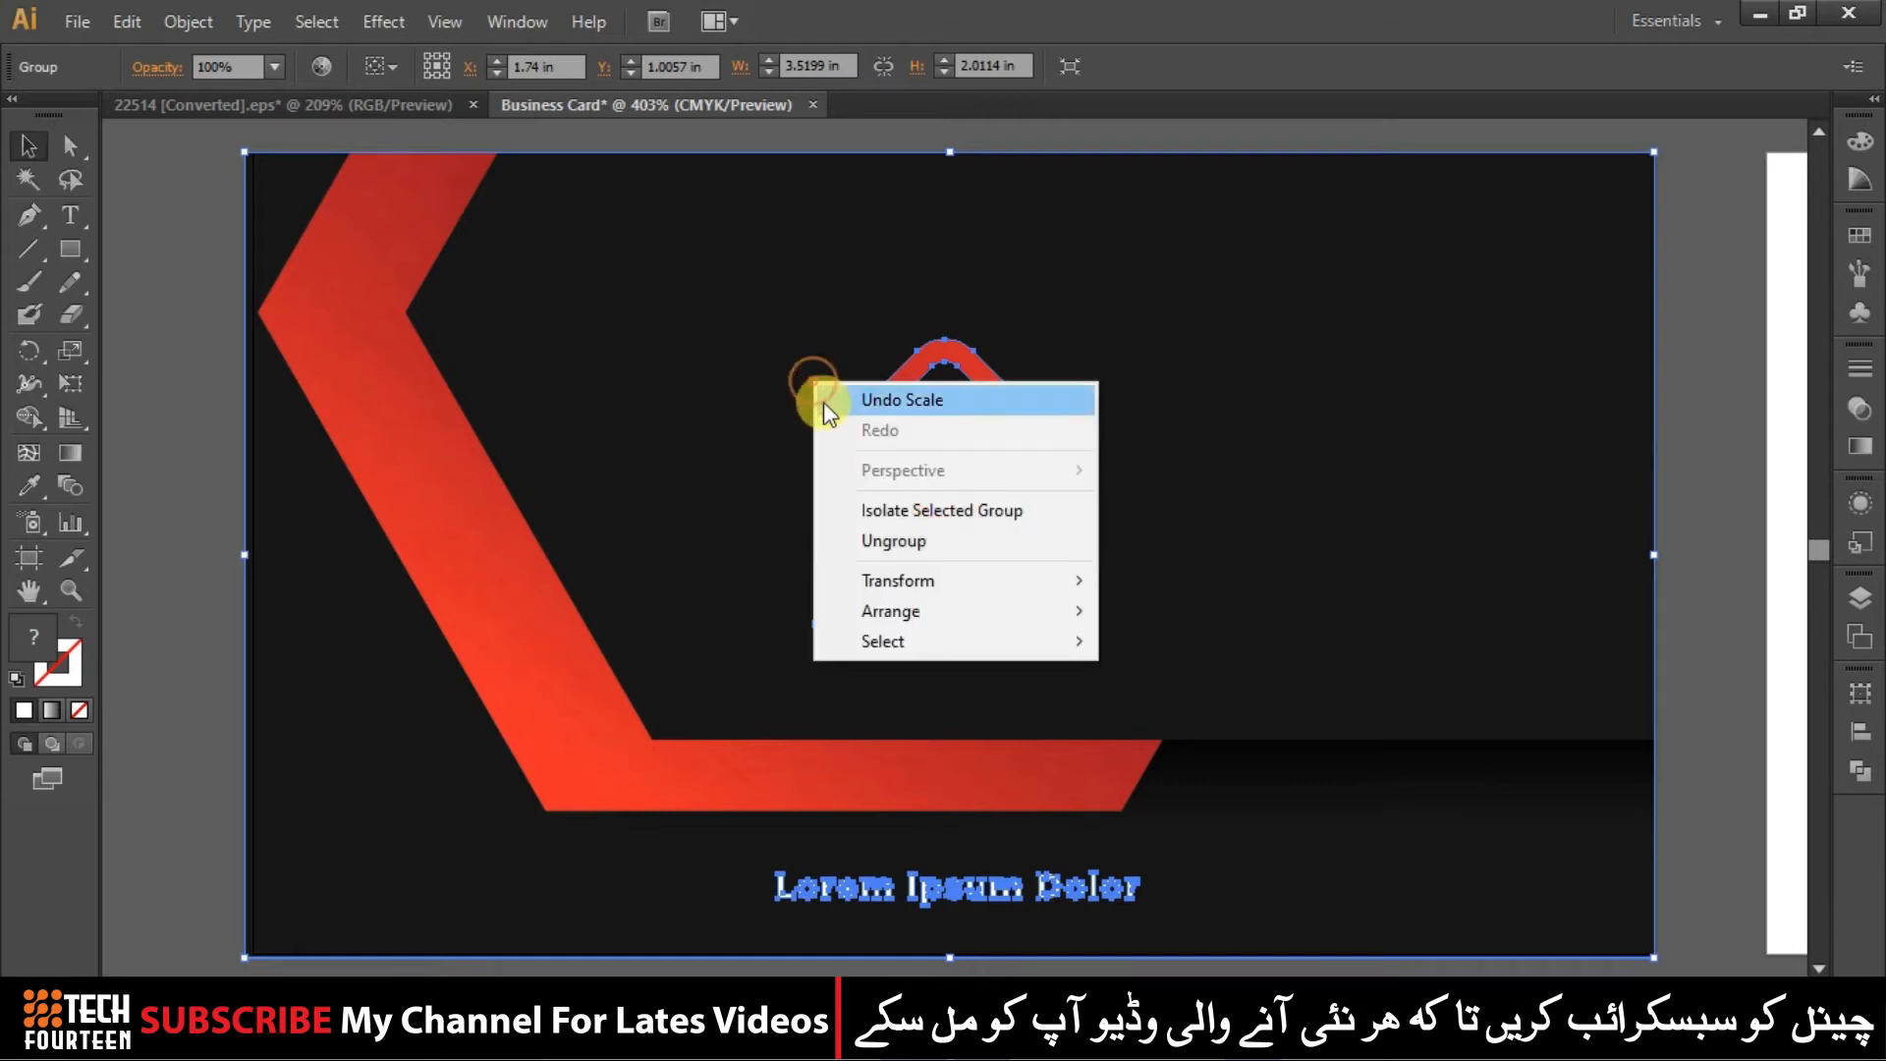
click(890, 542)
click(157, 496)
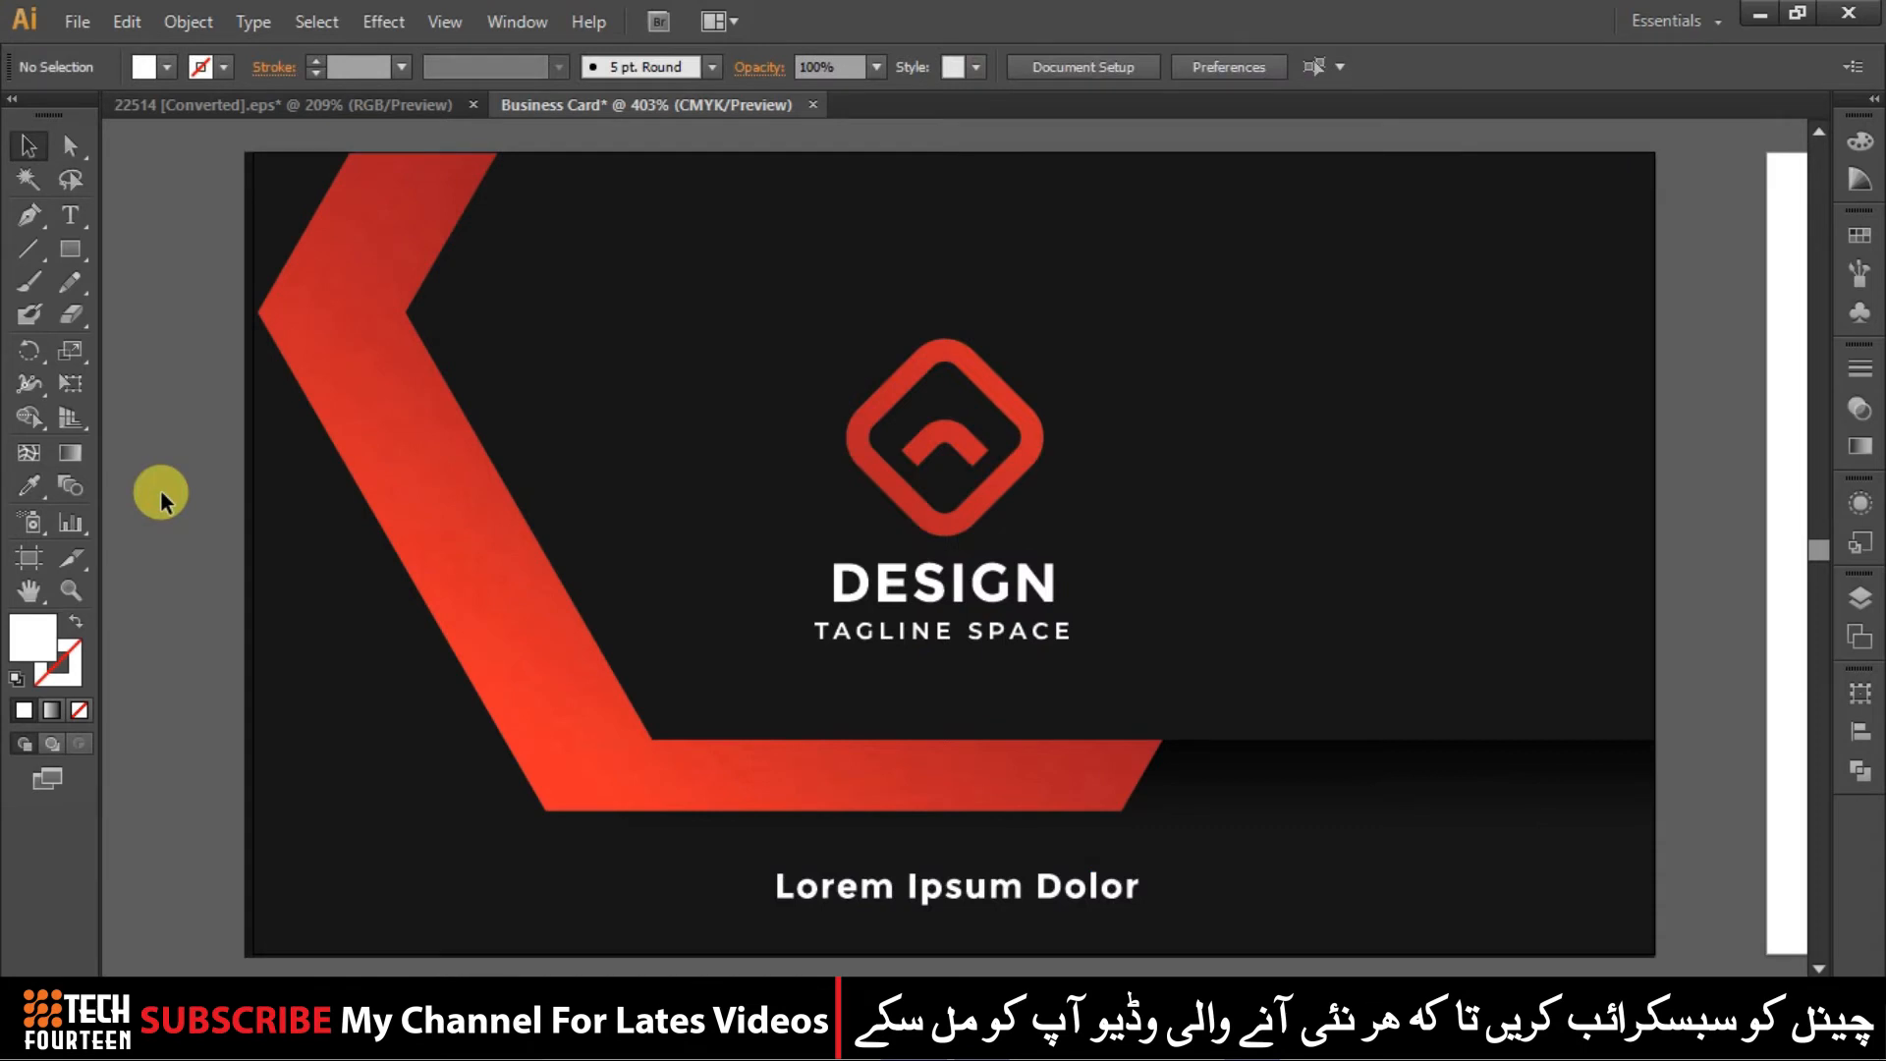
Delete the "Lorem Ipsum Dolor" text below the red band on the front card
click(935, 593)
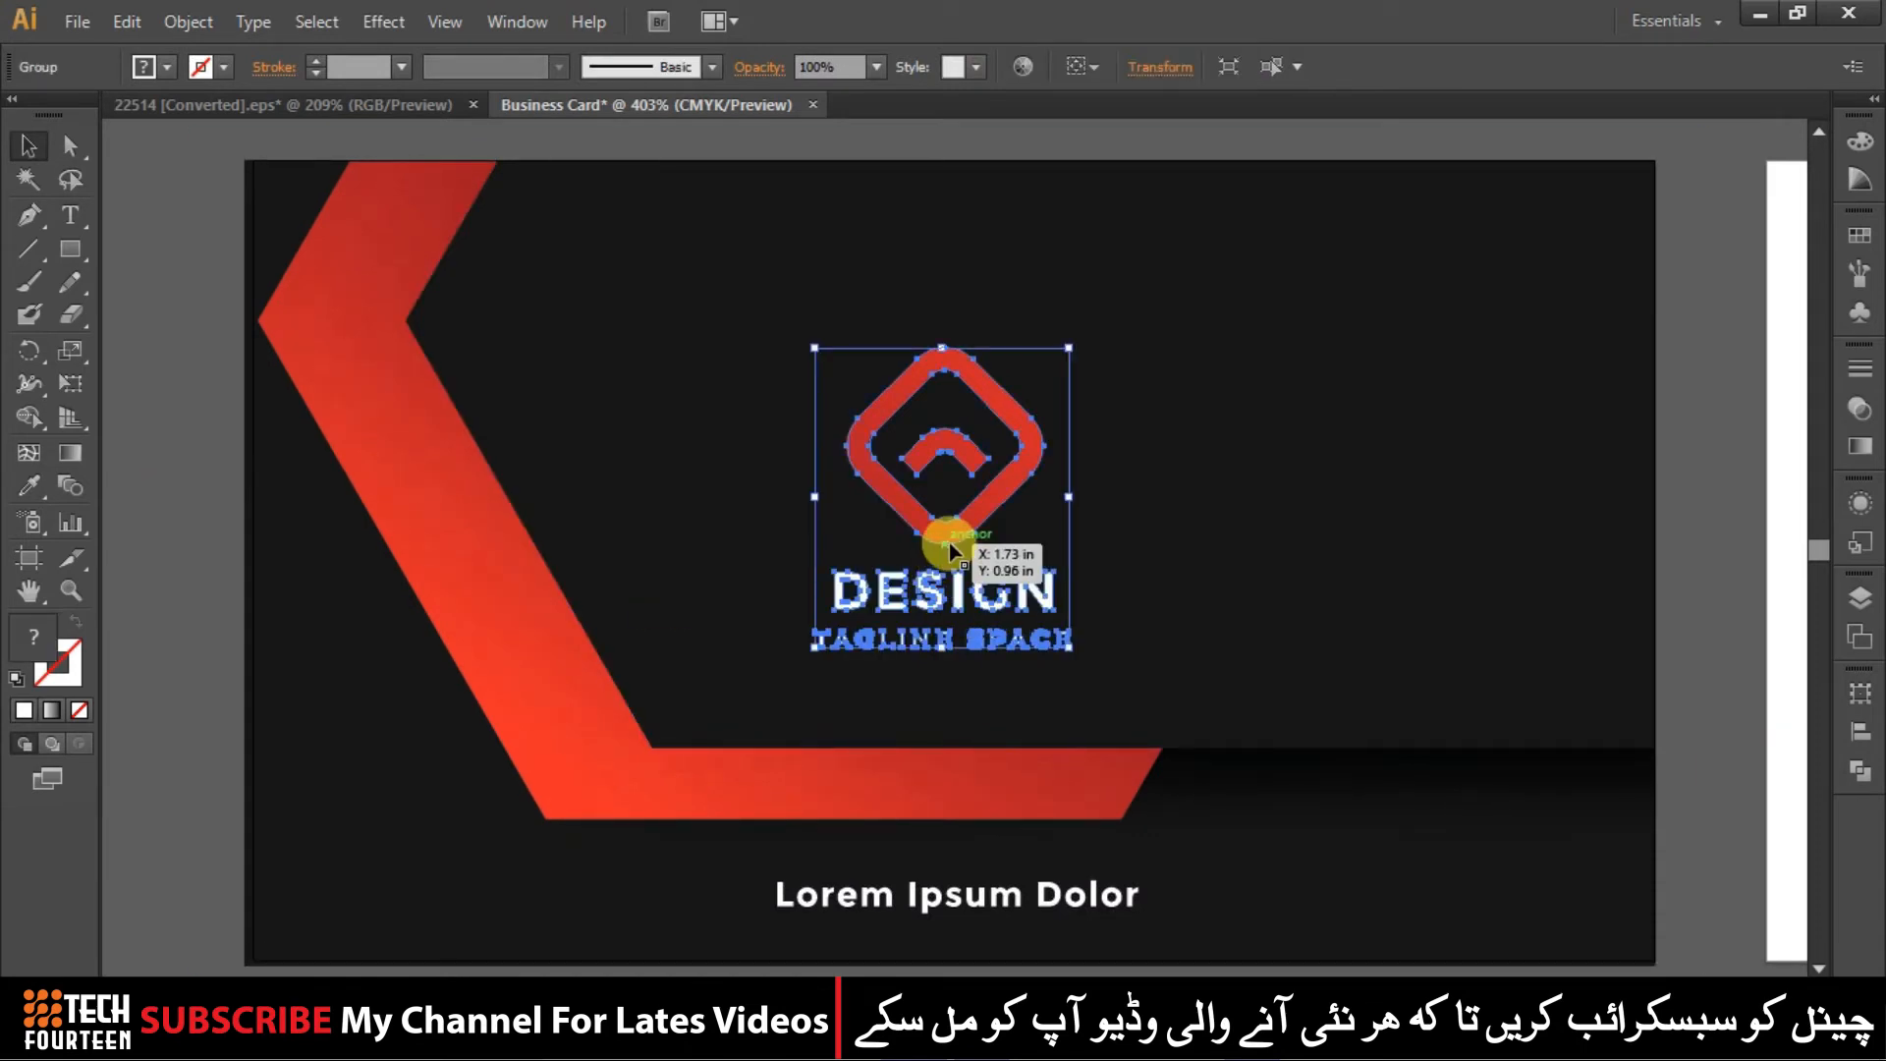
click(1175, 562)
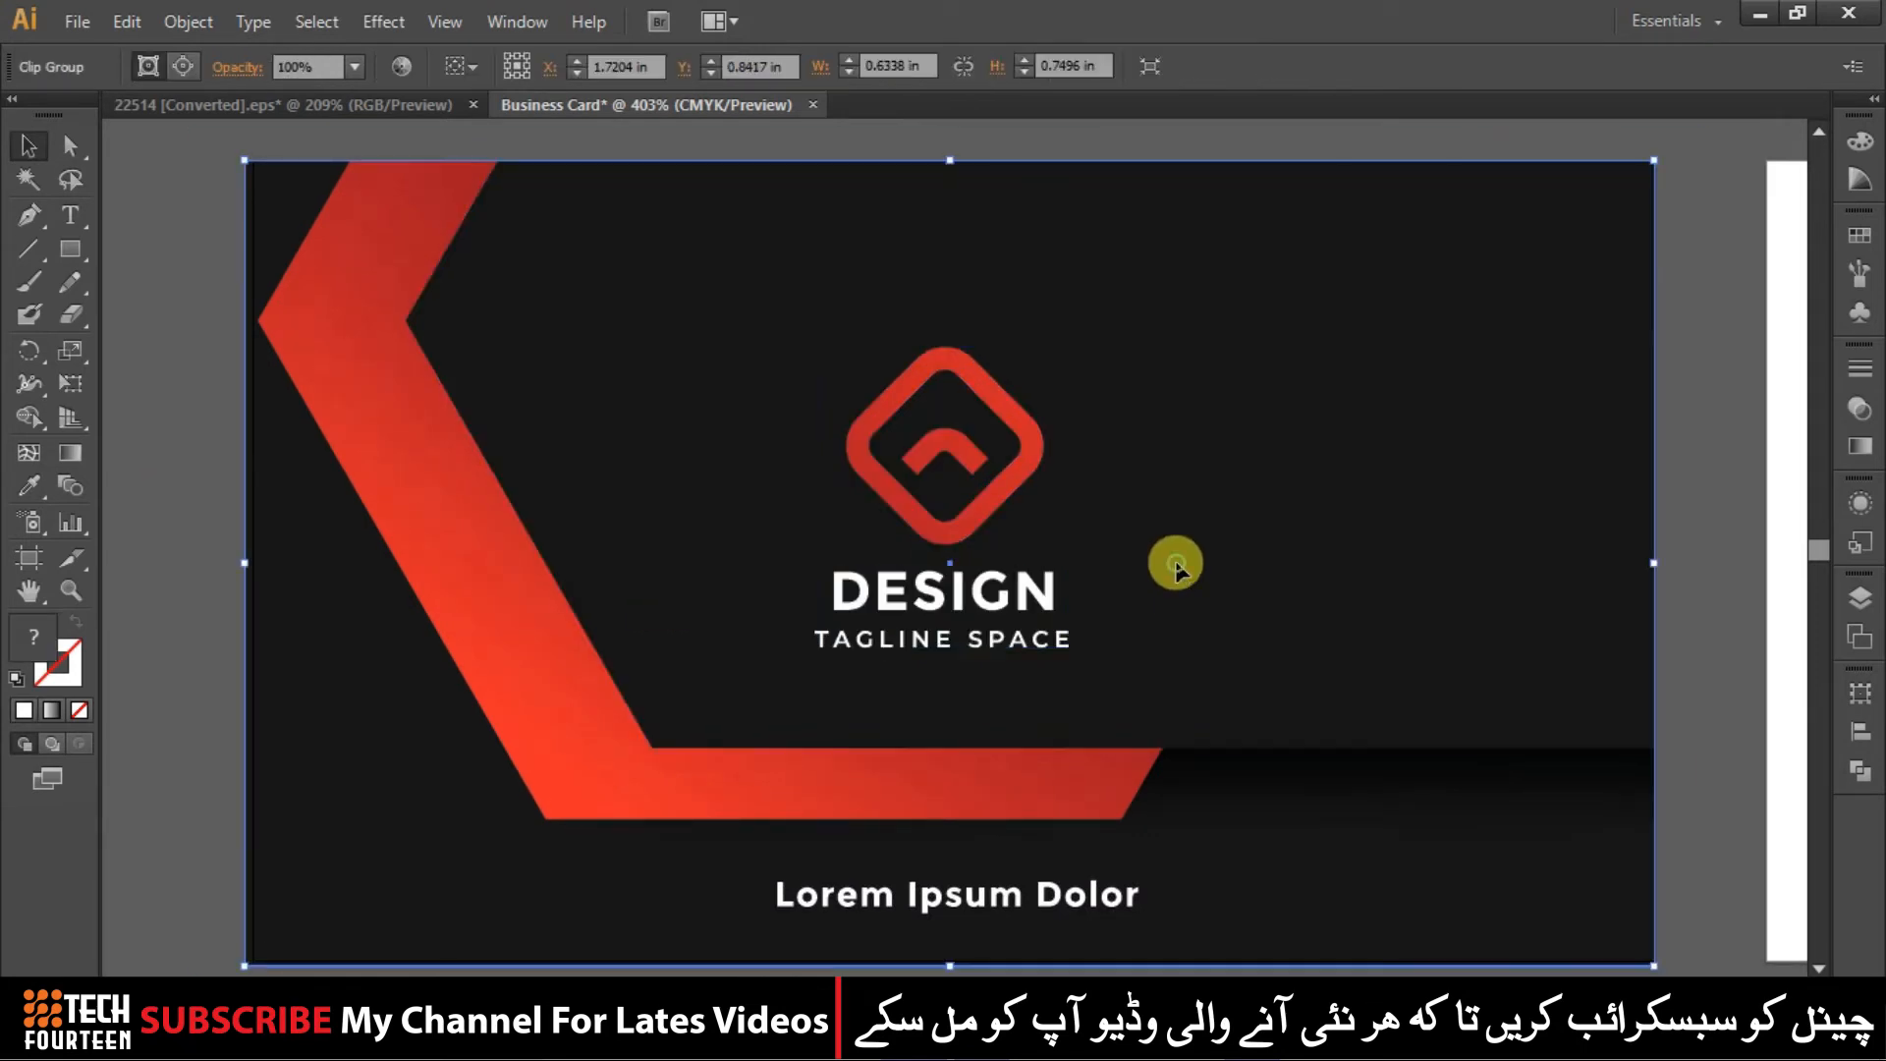
click(864, 892)
key(Delete)
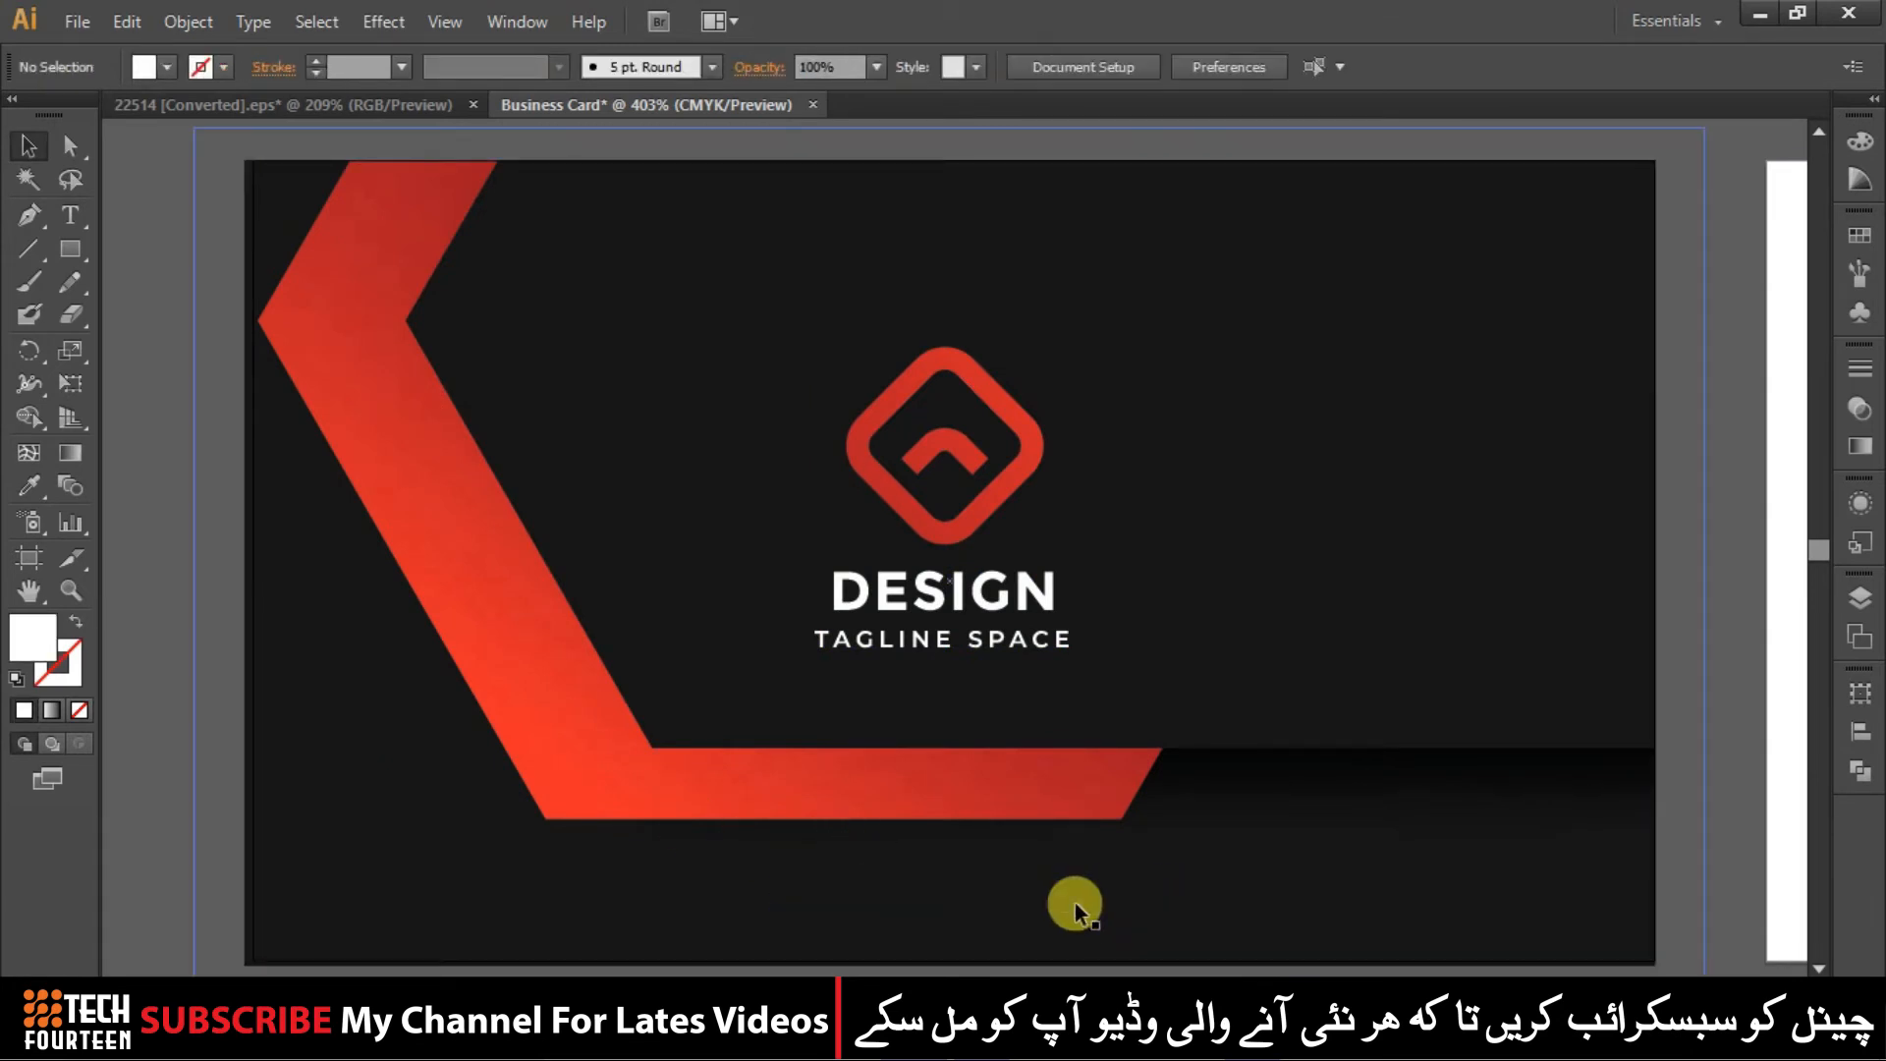
Ungroup the logo group to separate the red emblem from the DESIGN and TAGLINE SPACE text
click(951, 595)
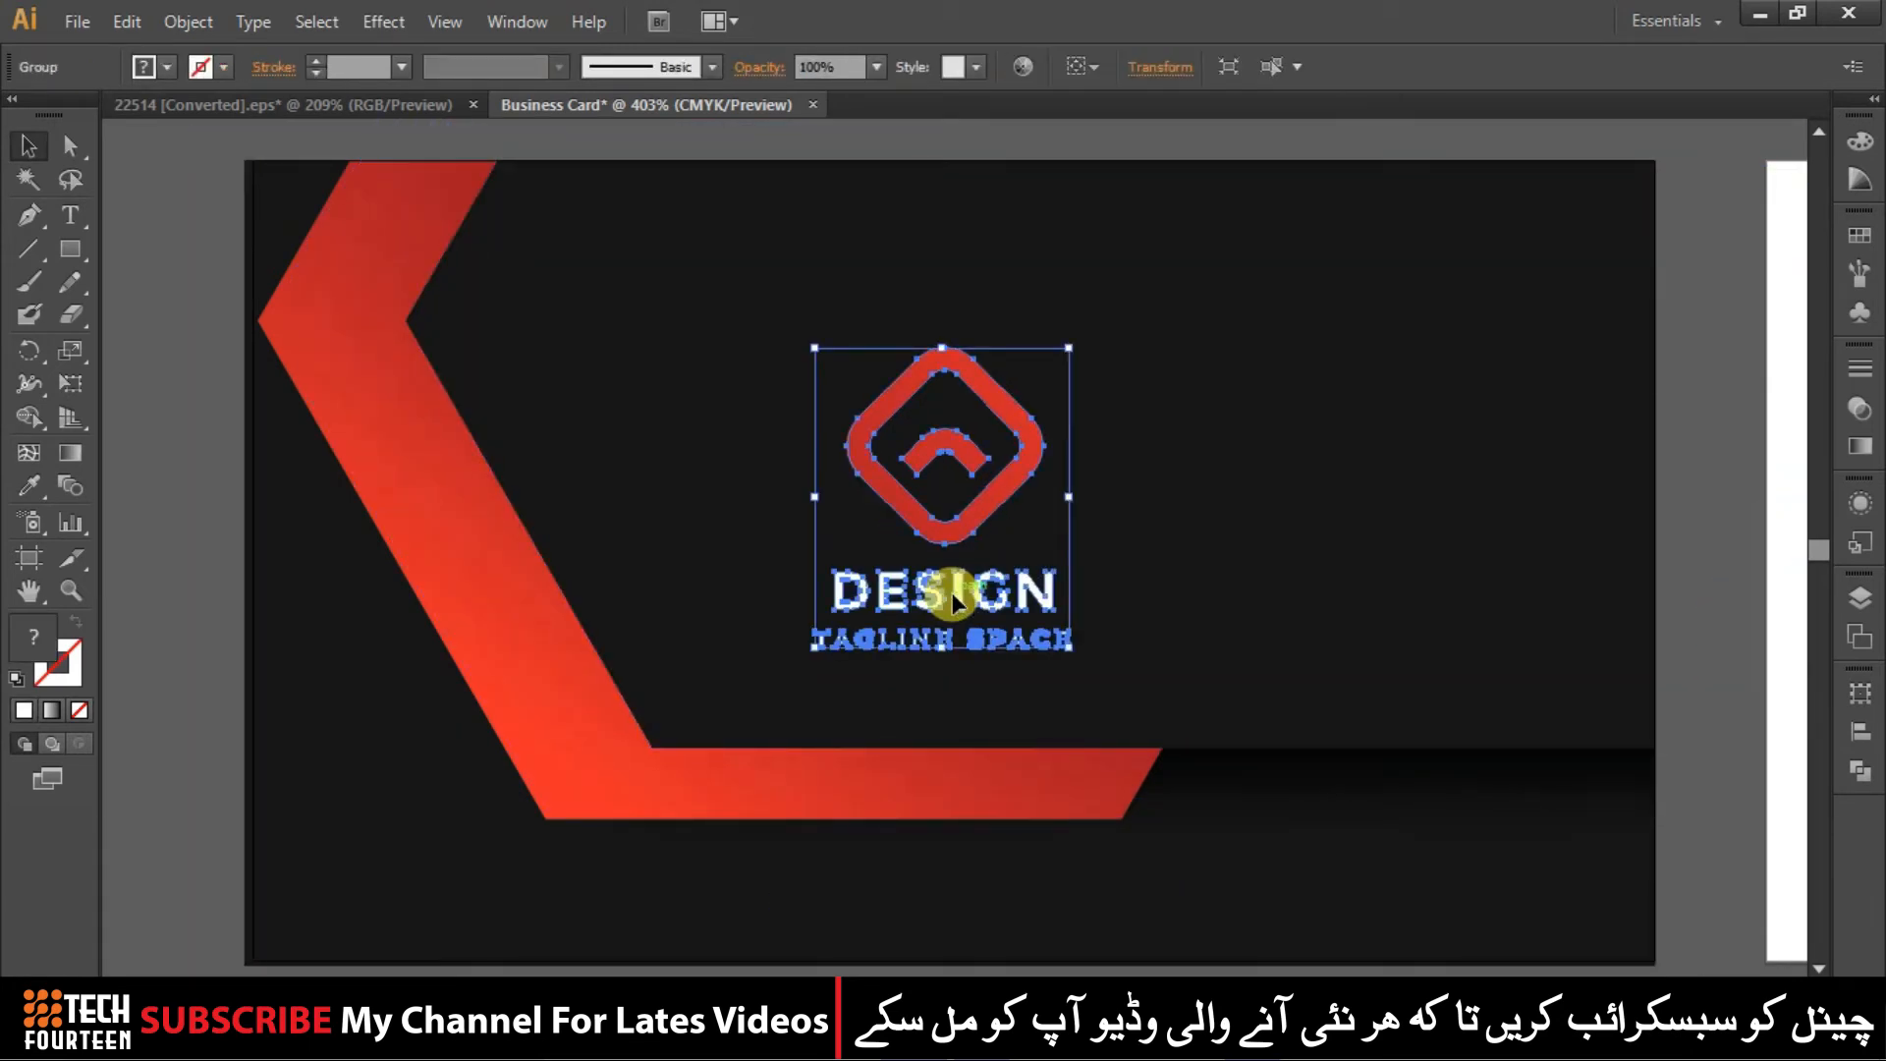
right_click(950, 595)
click(1073, 759)
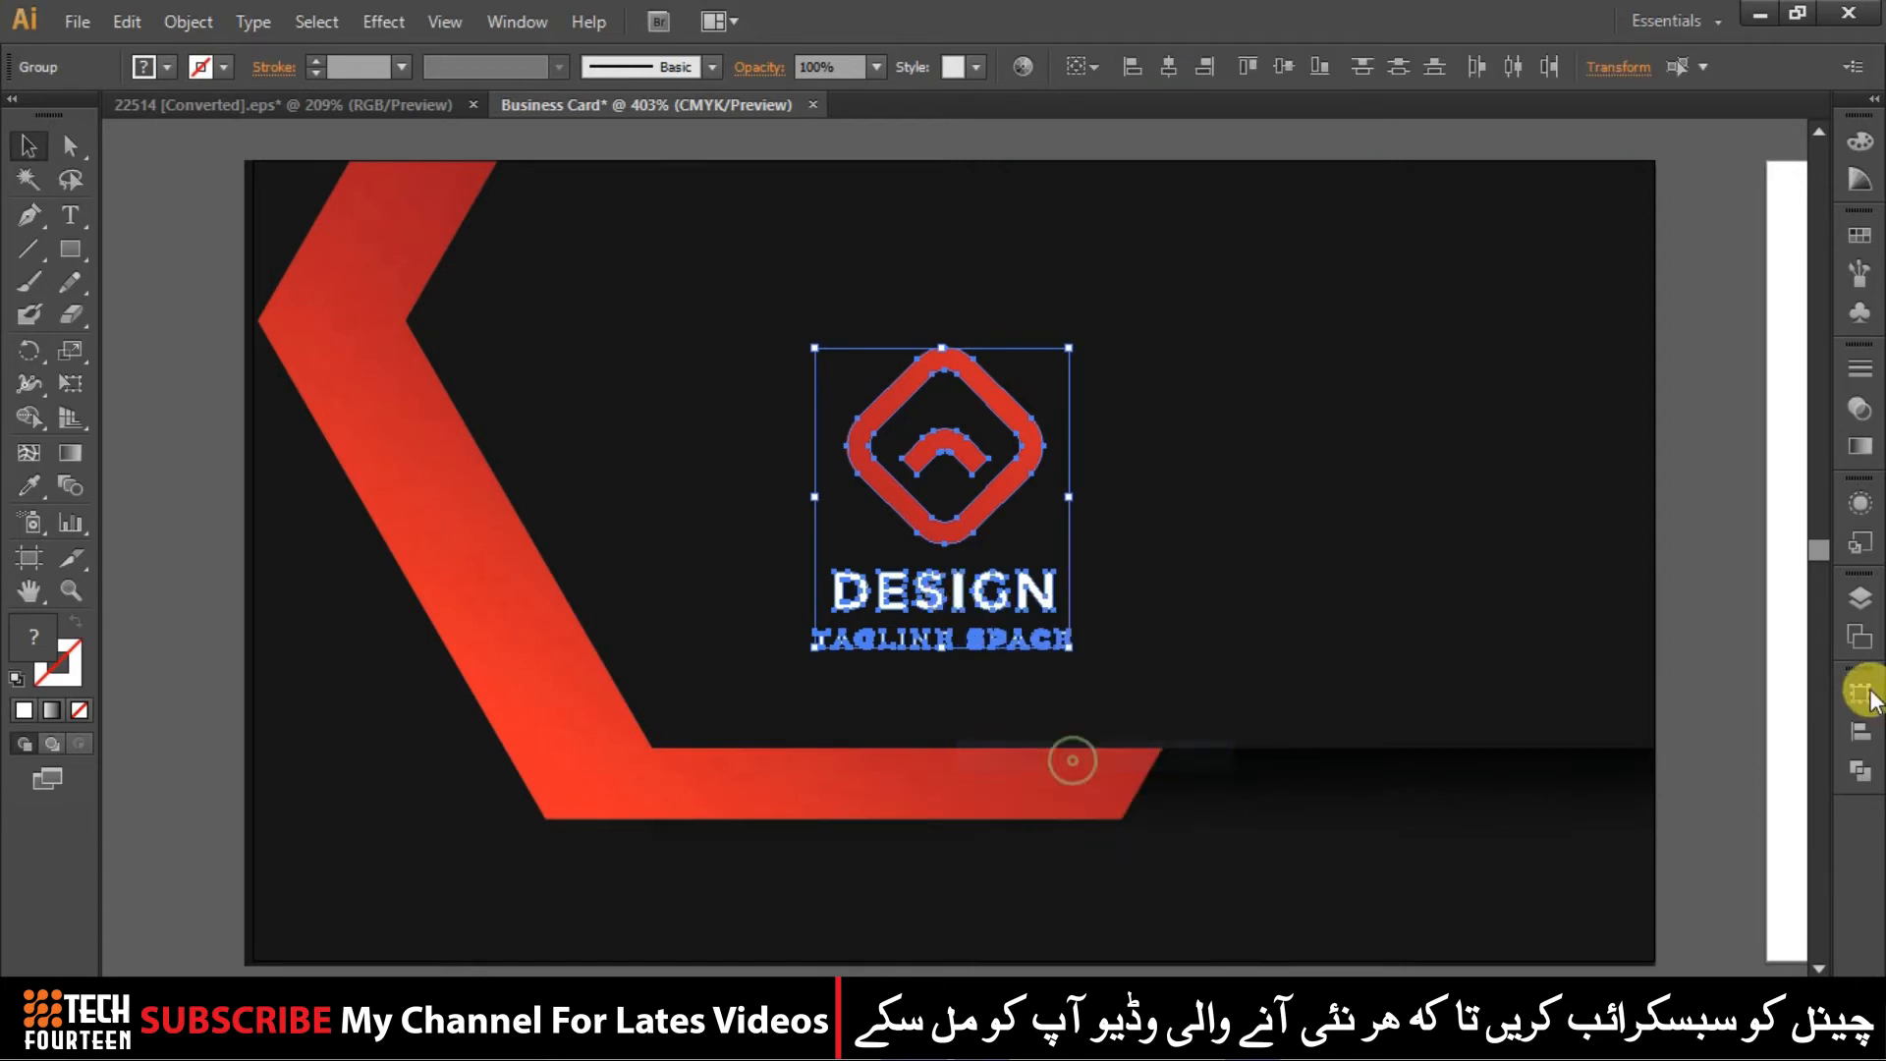
click(1725, 674)
Delete the DESIGN and TAGLINE SPACE text under the emblem, undoing any accidental deletion of the card background
click(918, 611)
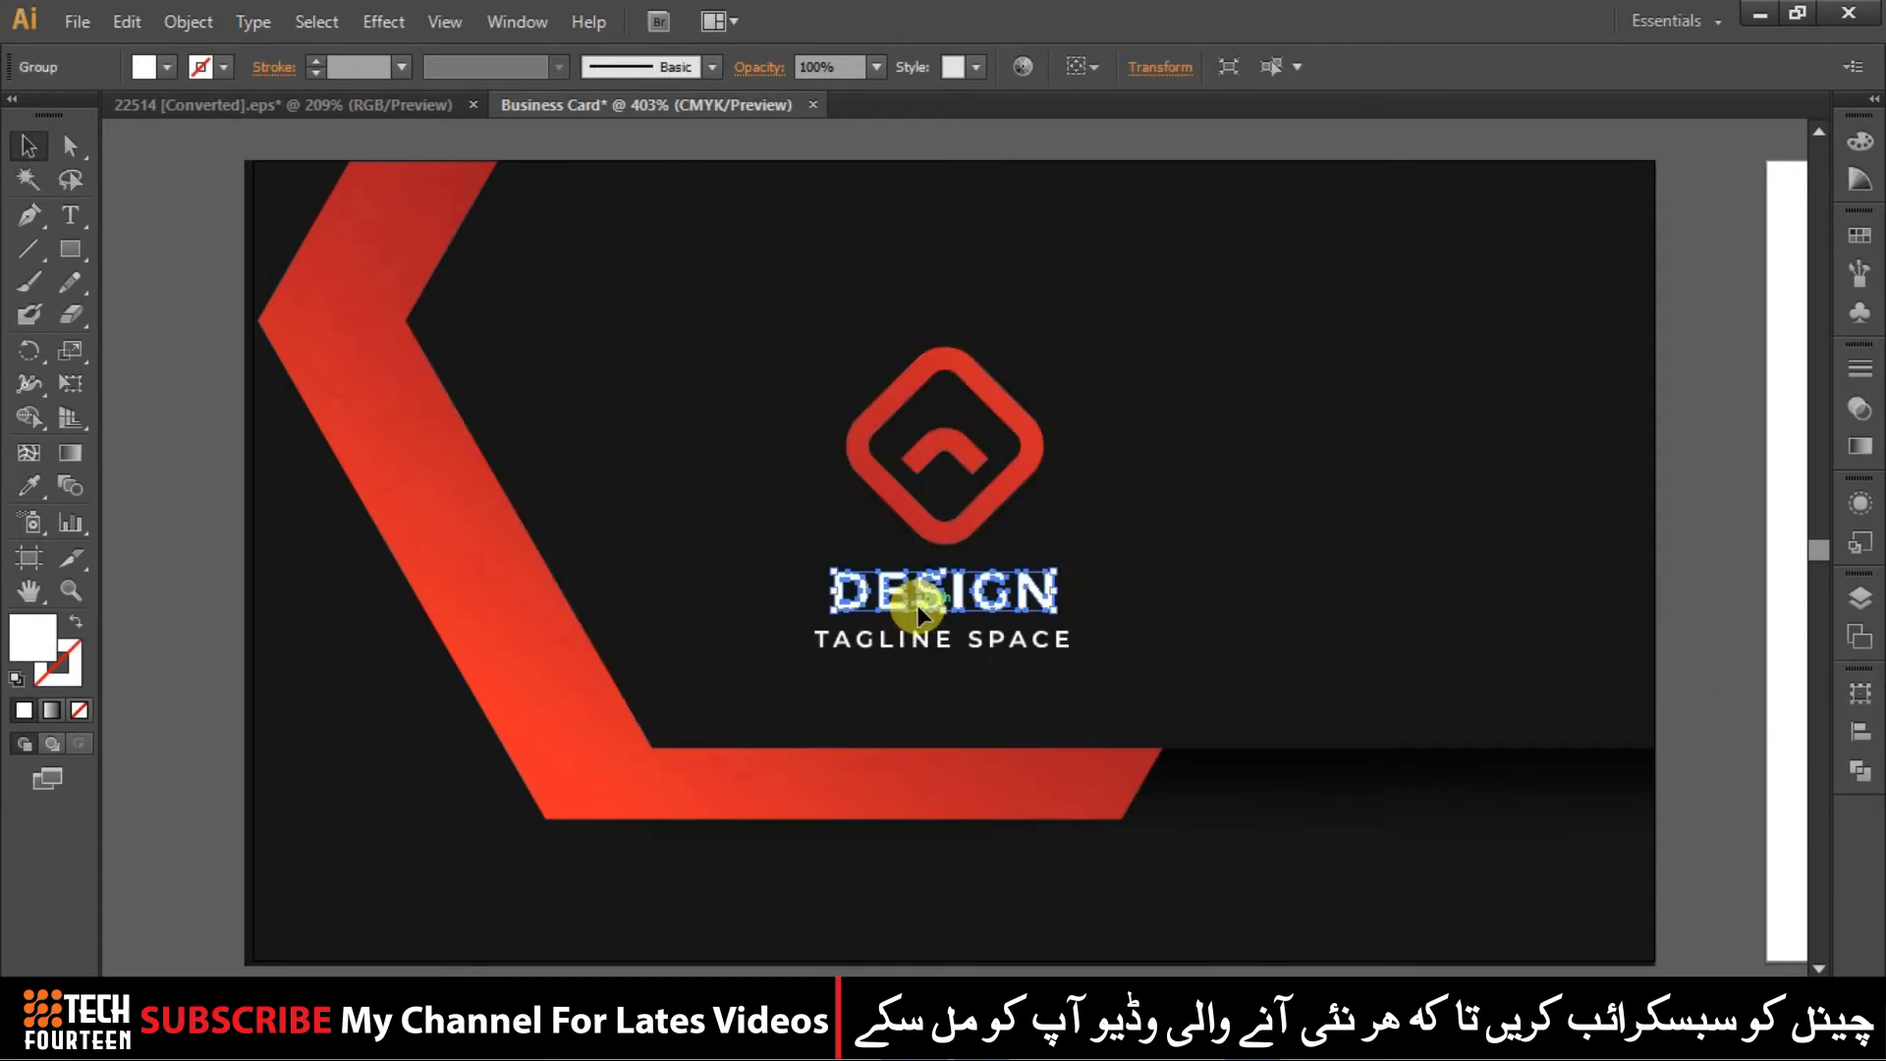
key(Delete)
click(963, 636)
key(Delete)
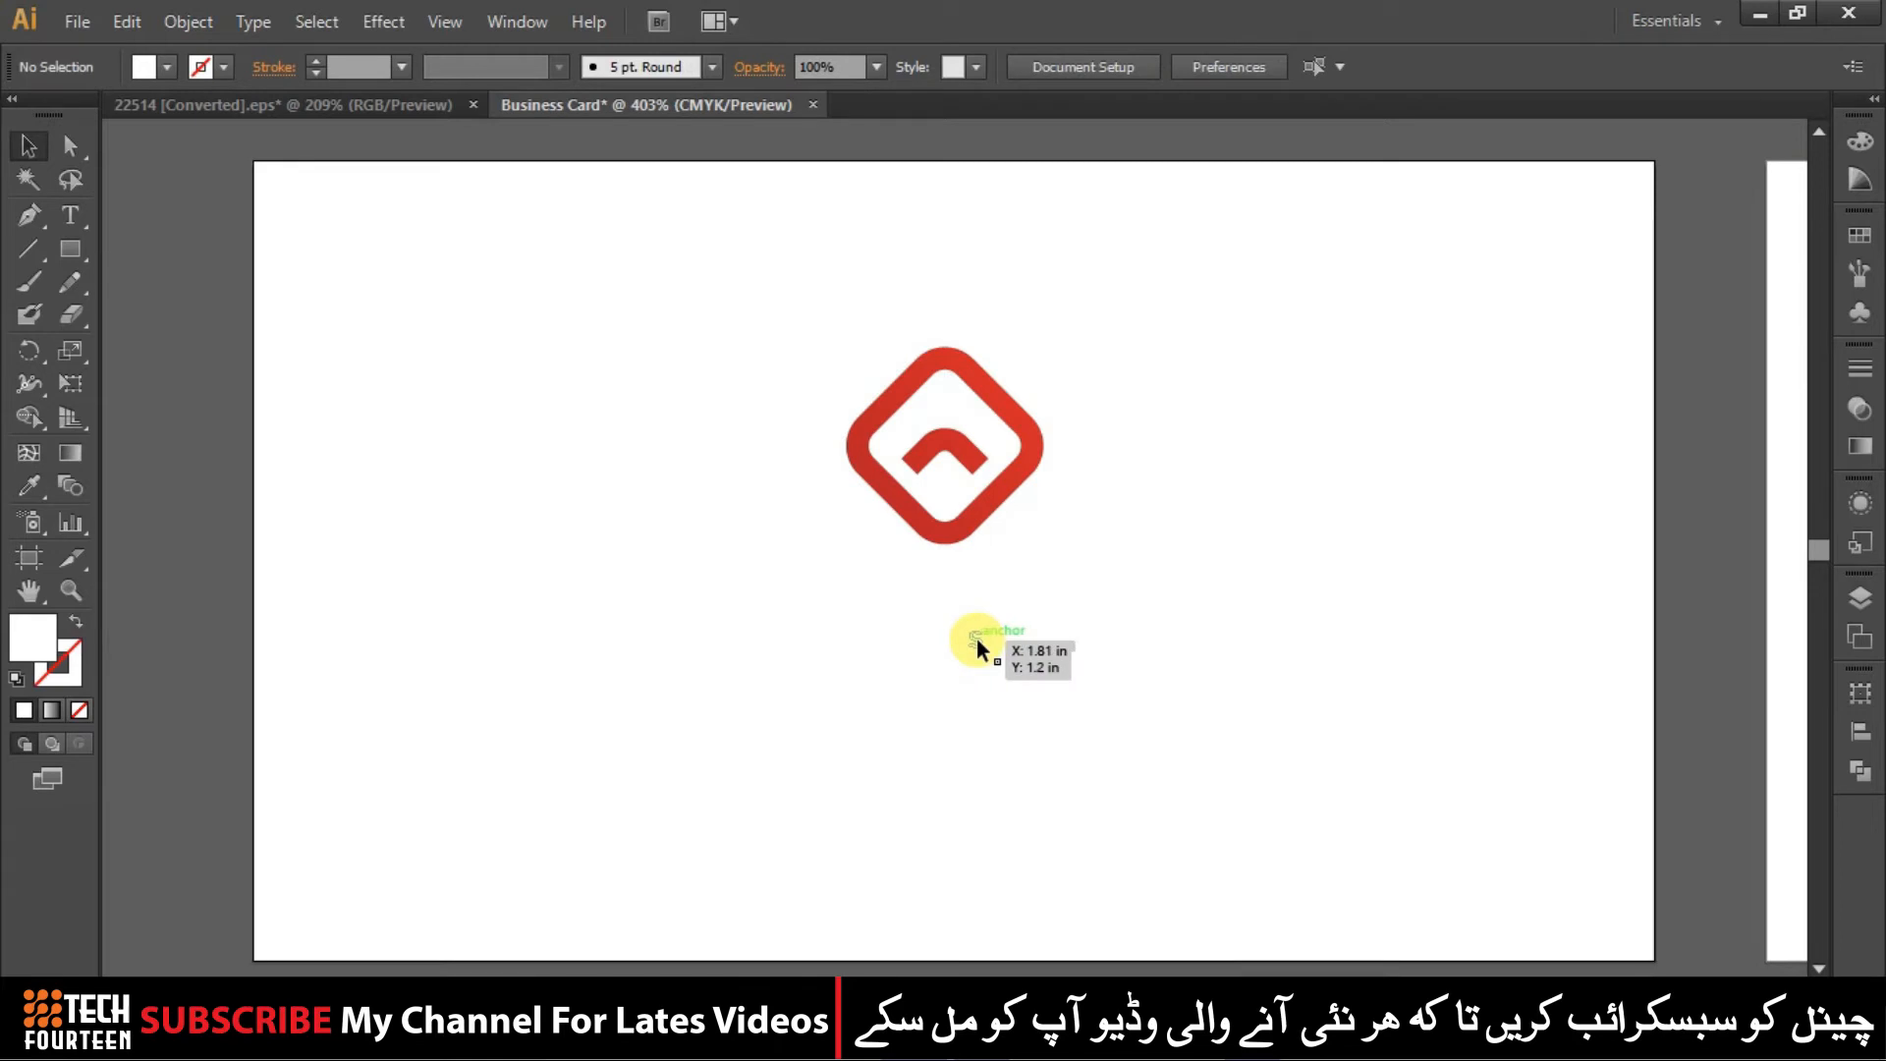
key(ctrl+z)
key(Delete)
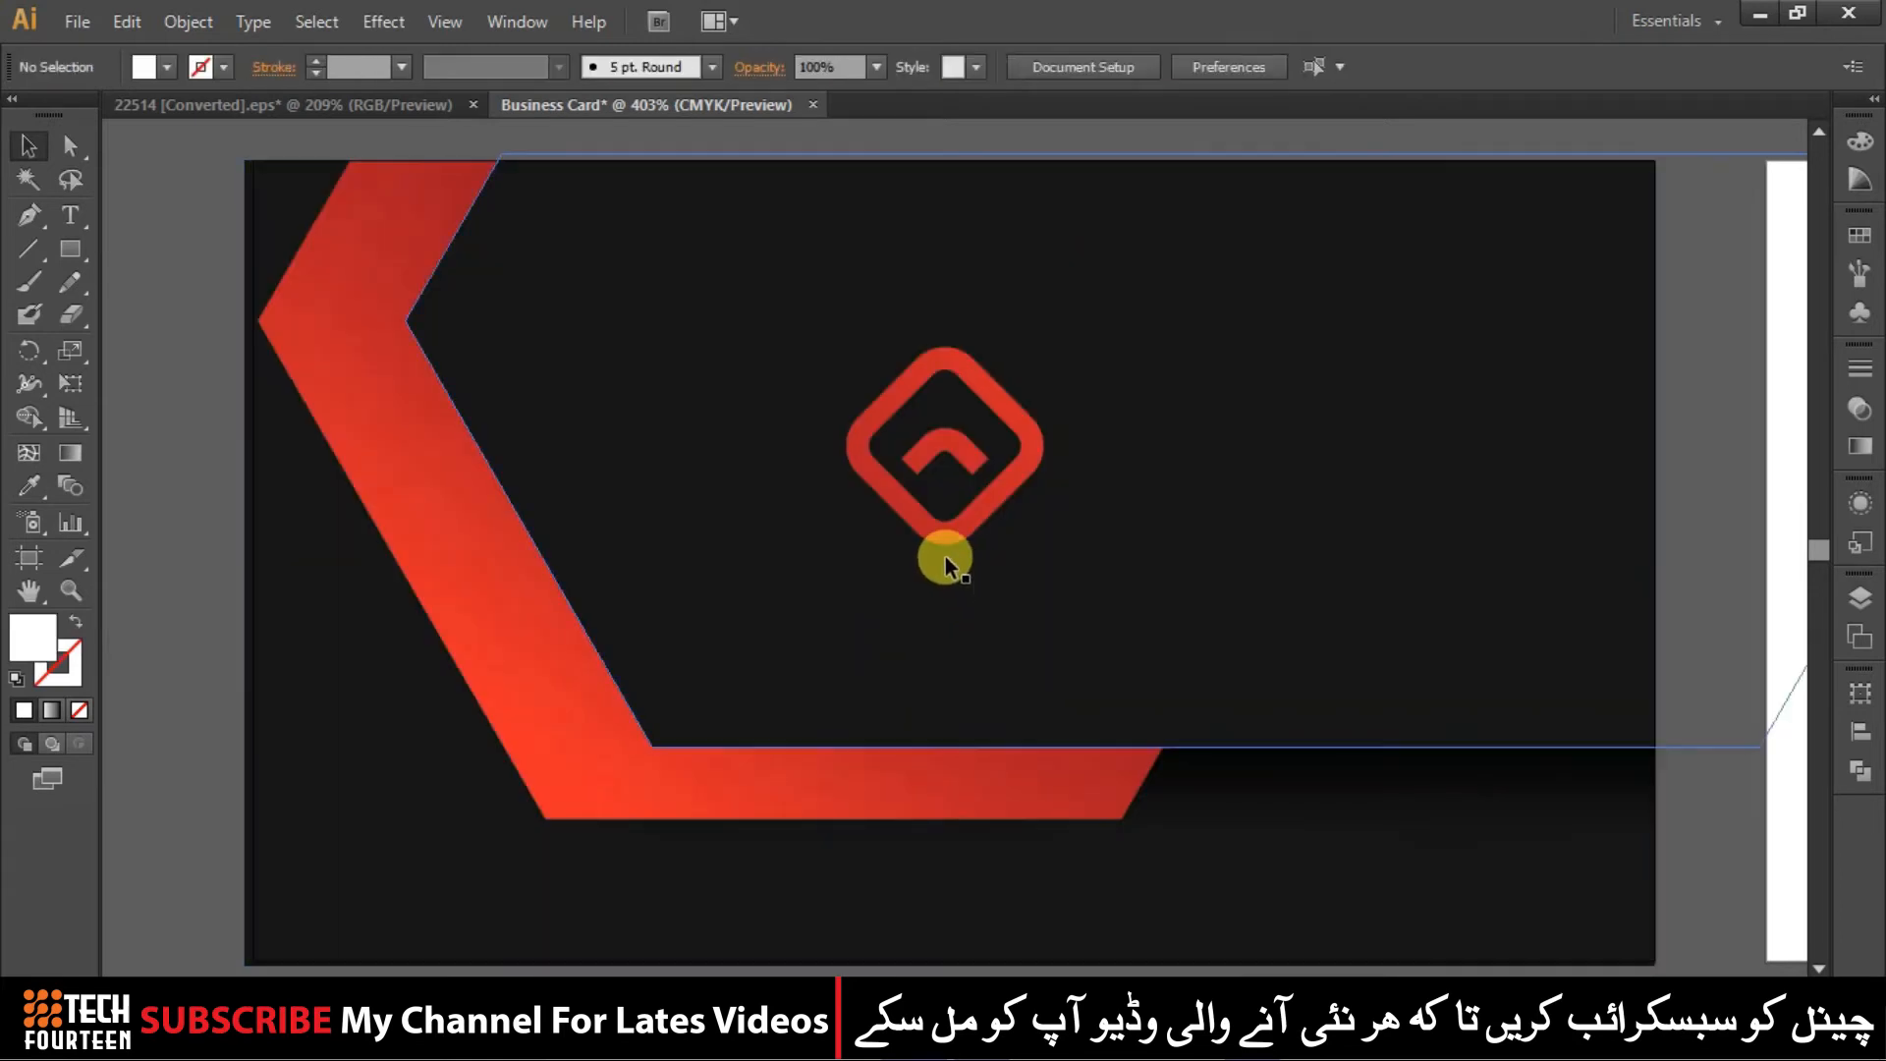
Move the red emblem down and left, close to the inner corner of the red band on the front card
click(951, 533)
drag(959, 530, 808, 648)
click(1697, 637)
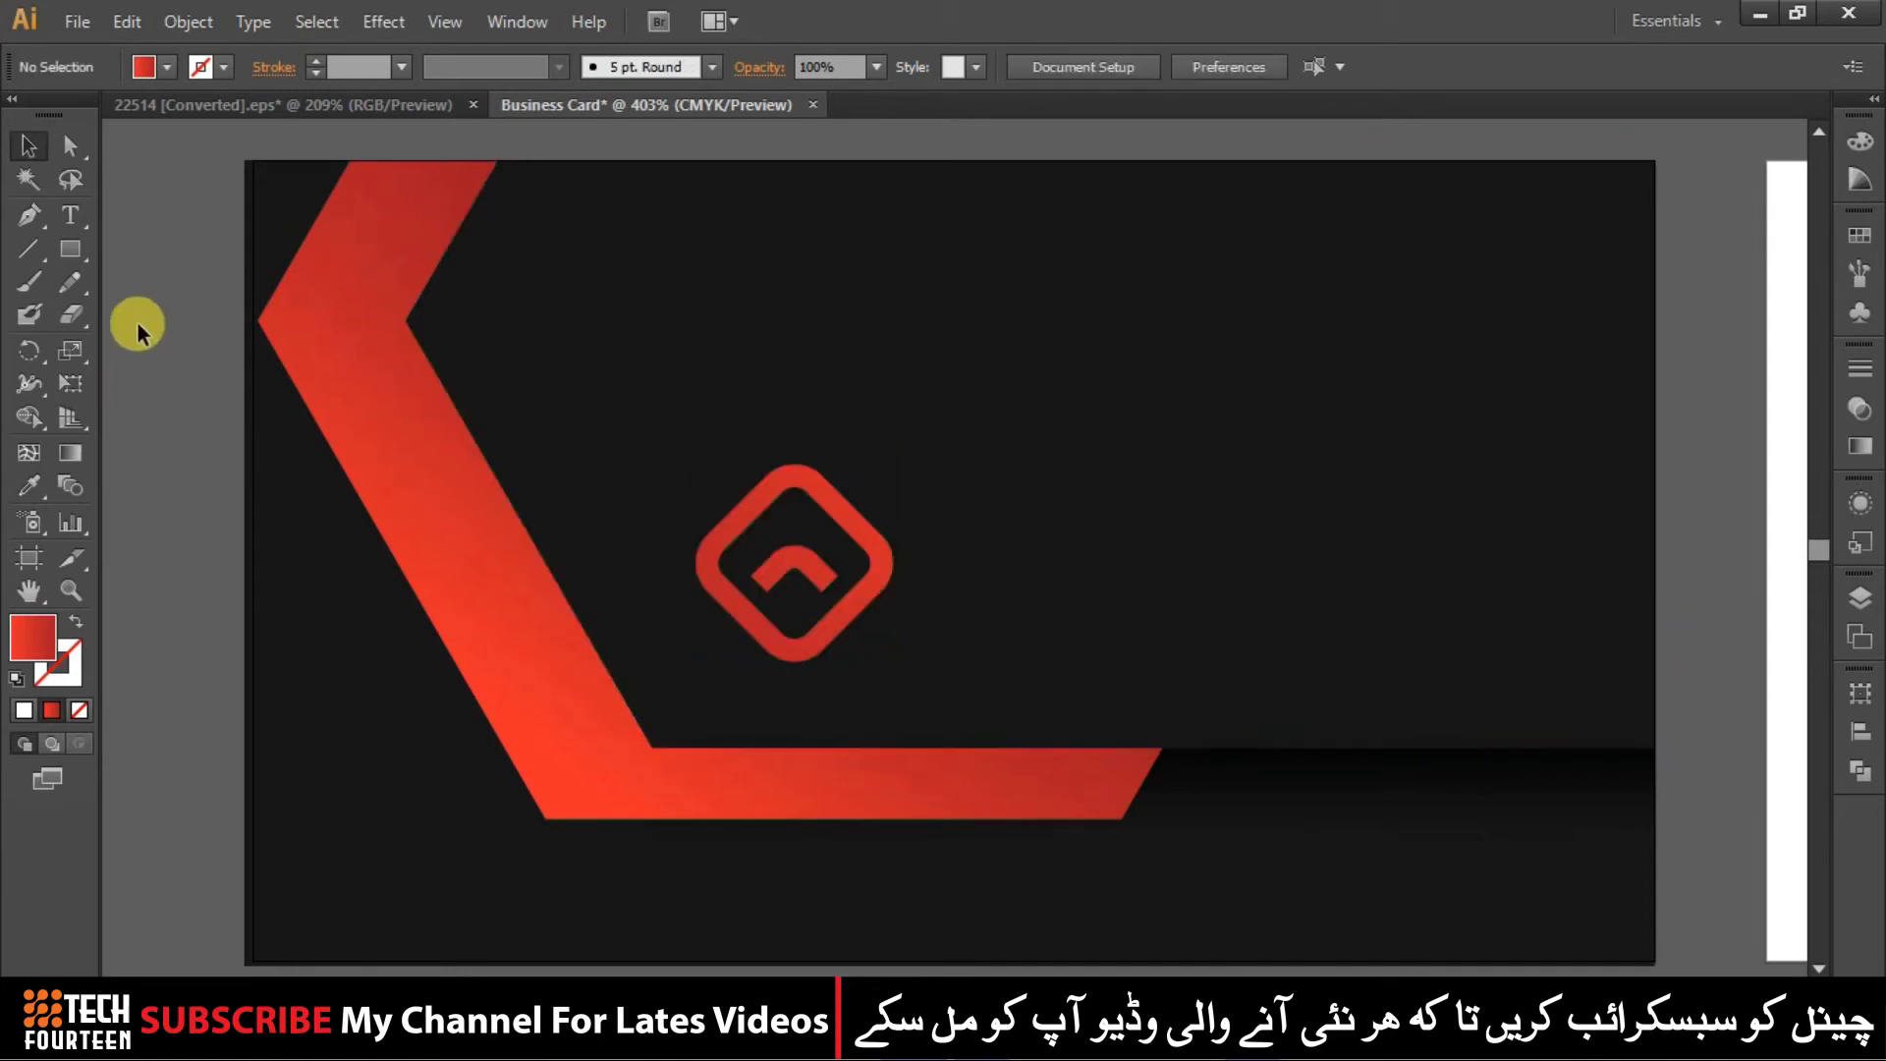
Add white "Tech Fourteen" text at about 16.81 pt and place it just right of the red emblem
click(75, 208)
click(991, 611)
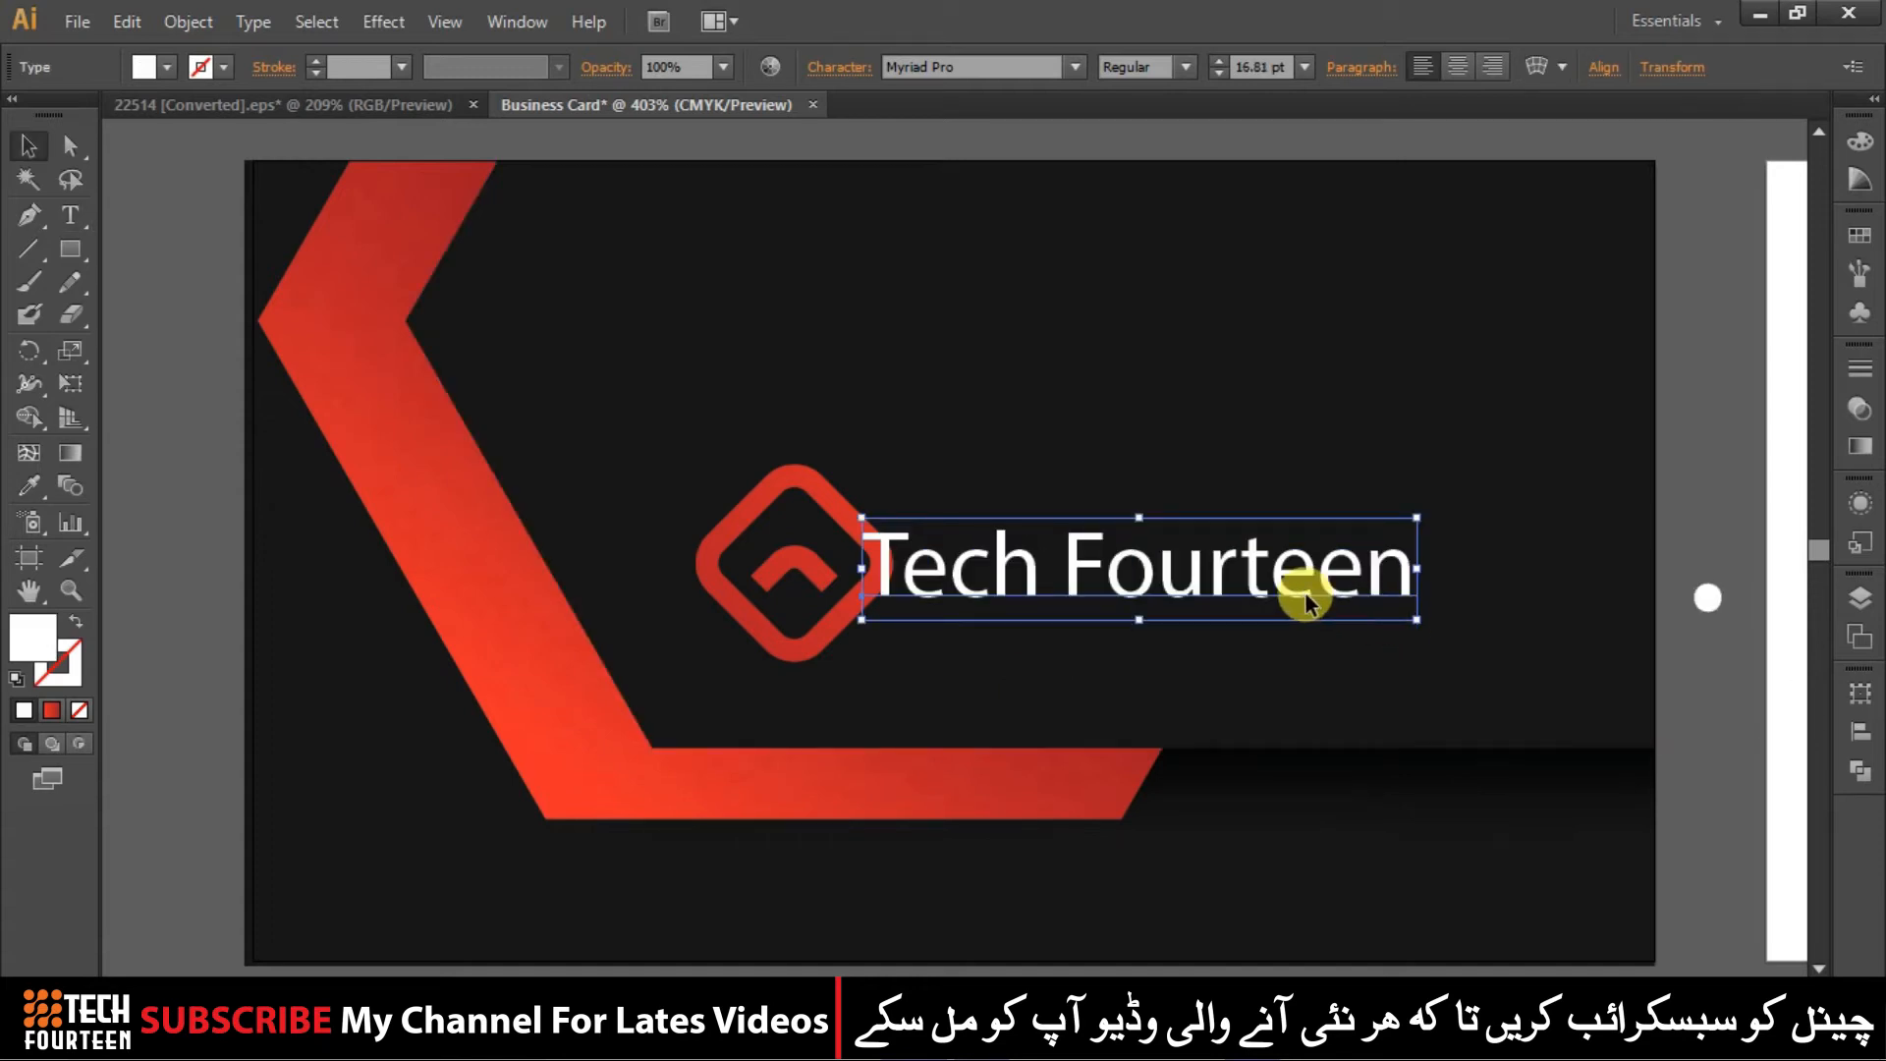
drag(1305, 591, 1346, 592)
click(1717, 715)
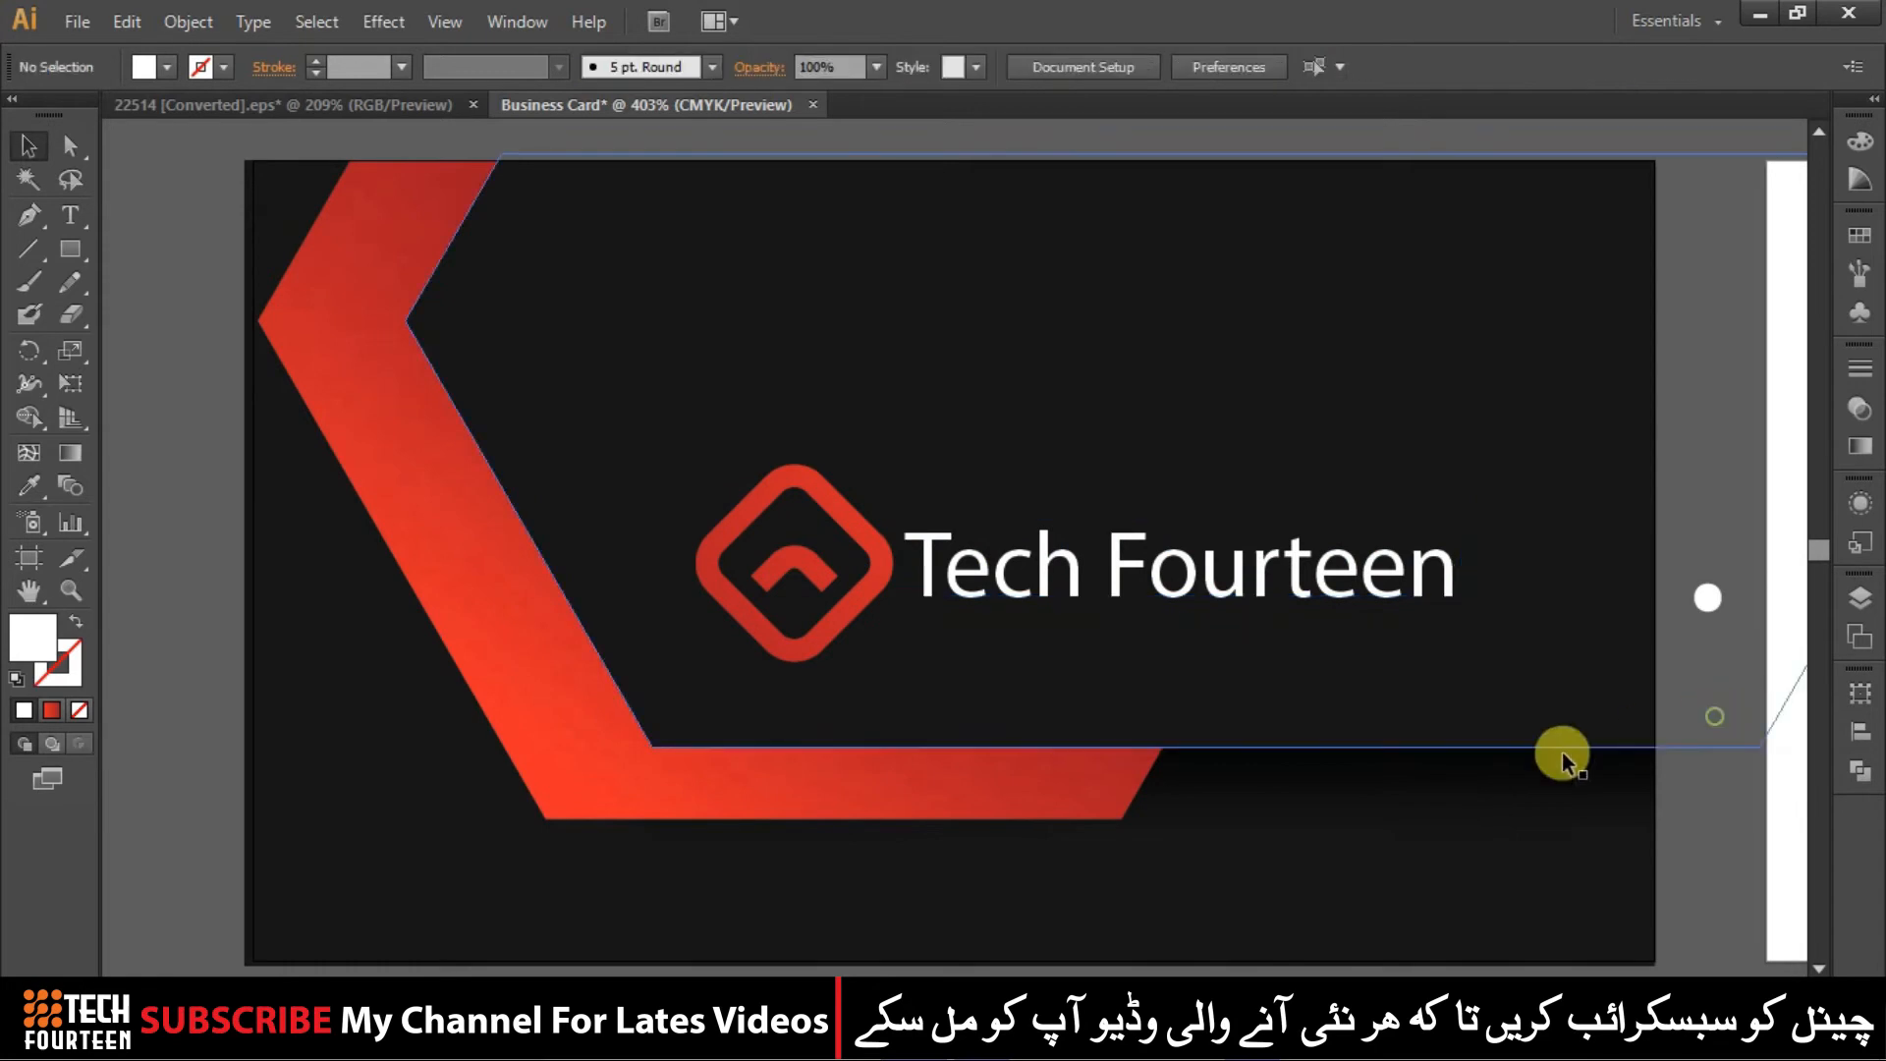
Release the clipping mask on the front card's background artwork
click(462, 575)
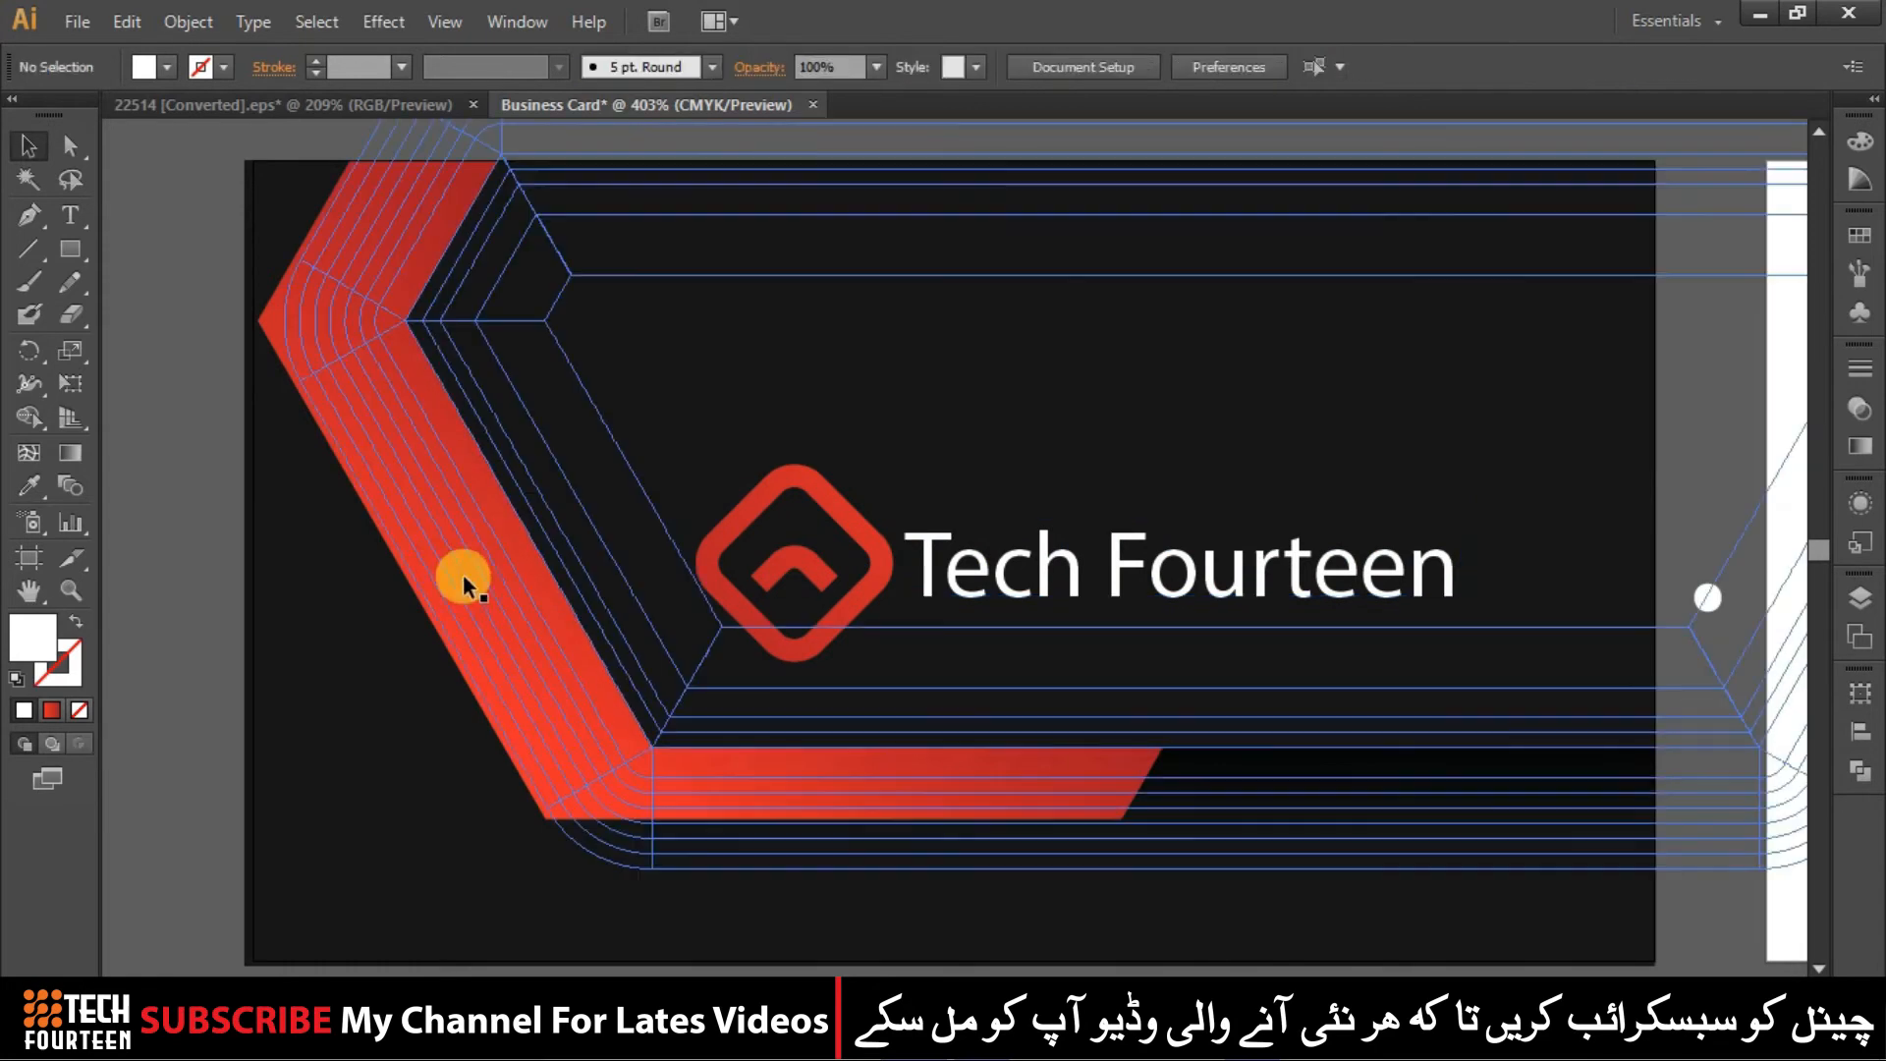
right_click(428, 510)
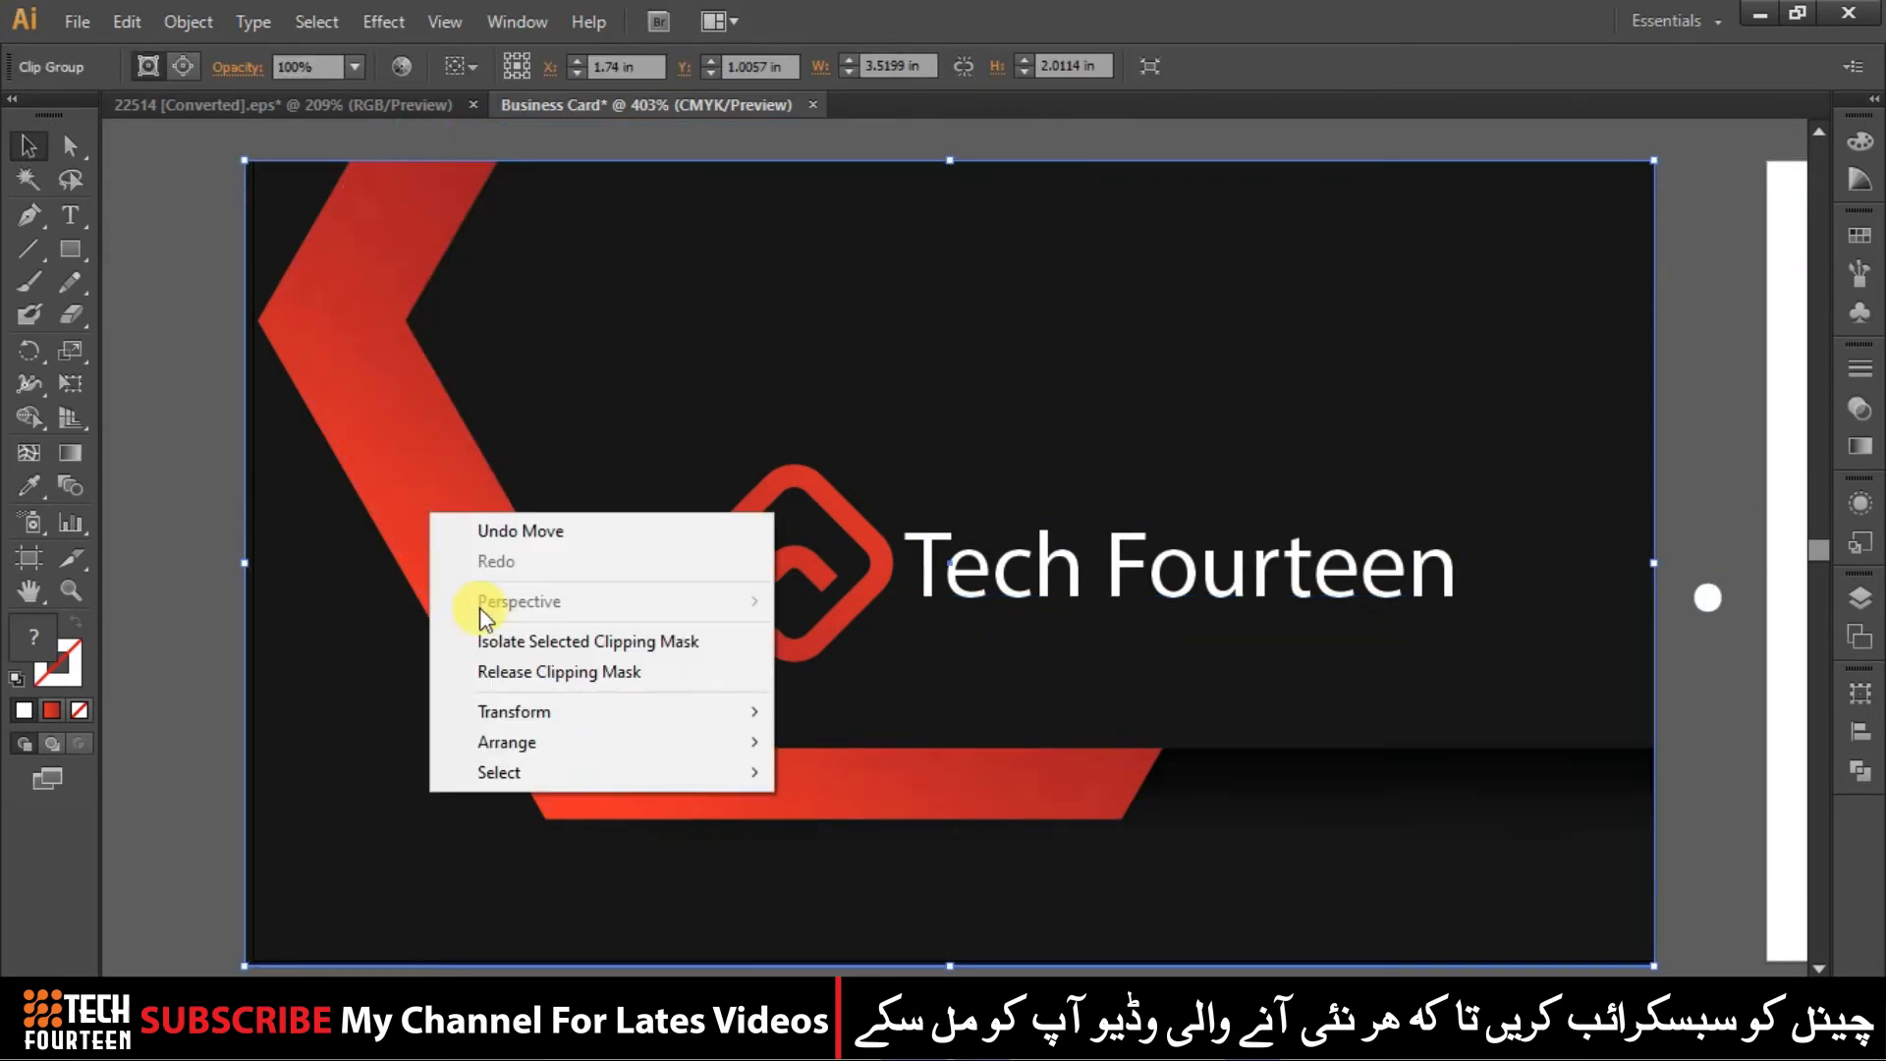
click(531, 677)
click(143, 514)
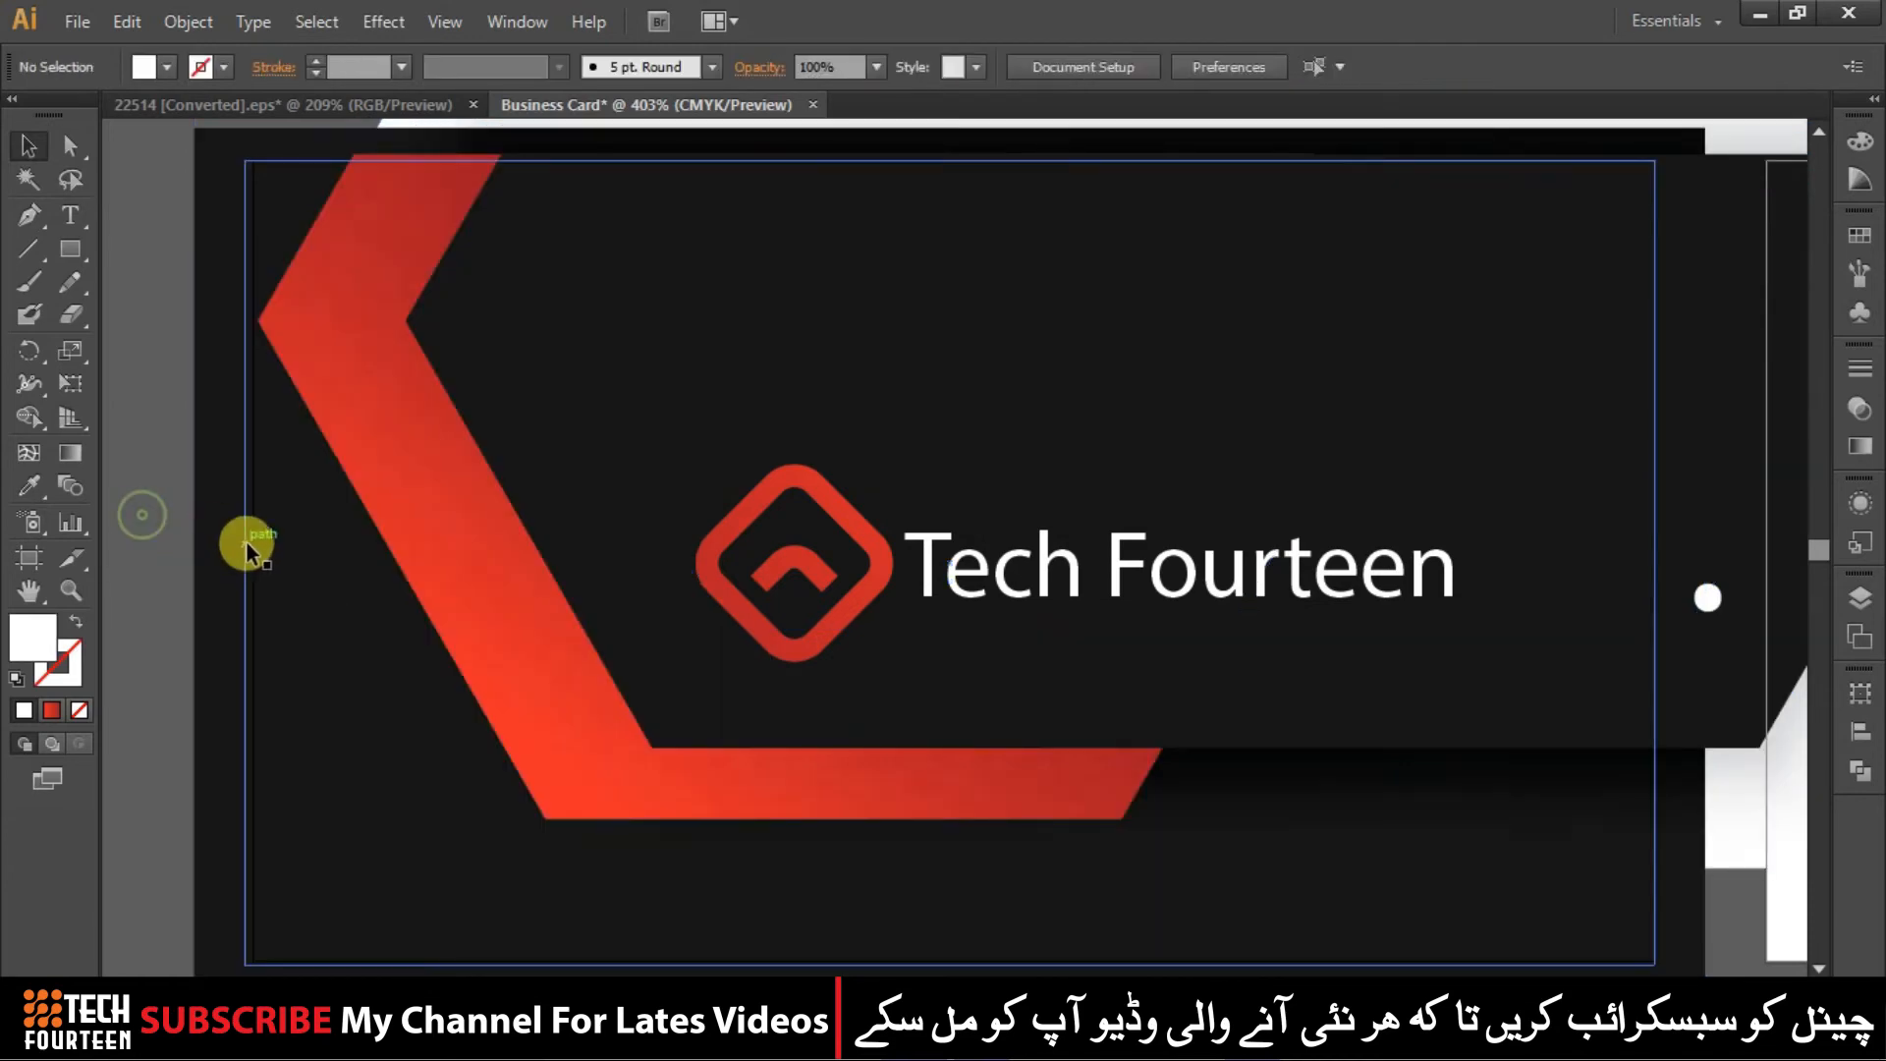
Try moving the unclipped red band group down and left, and undo the move
scroll(774, 140, up, 3)
scroll(648, 344, up, 2)
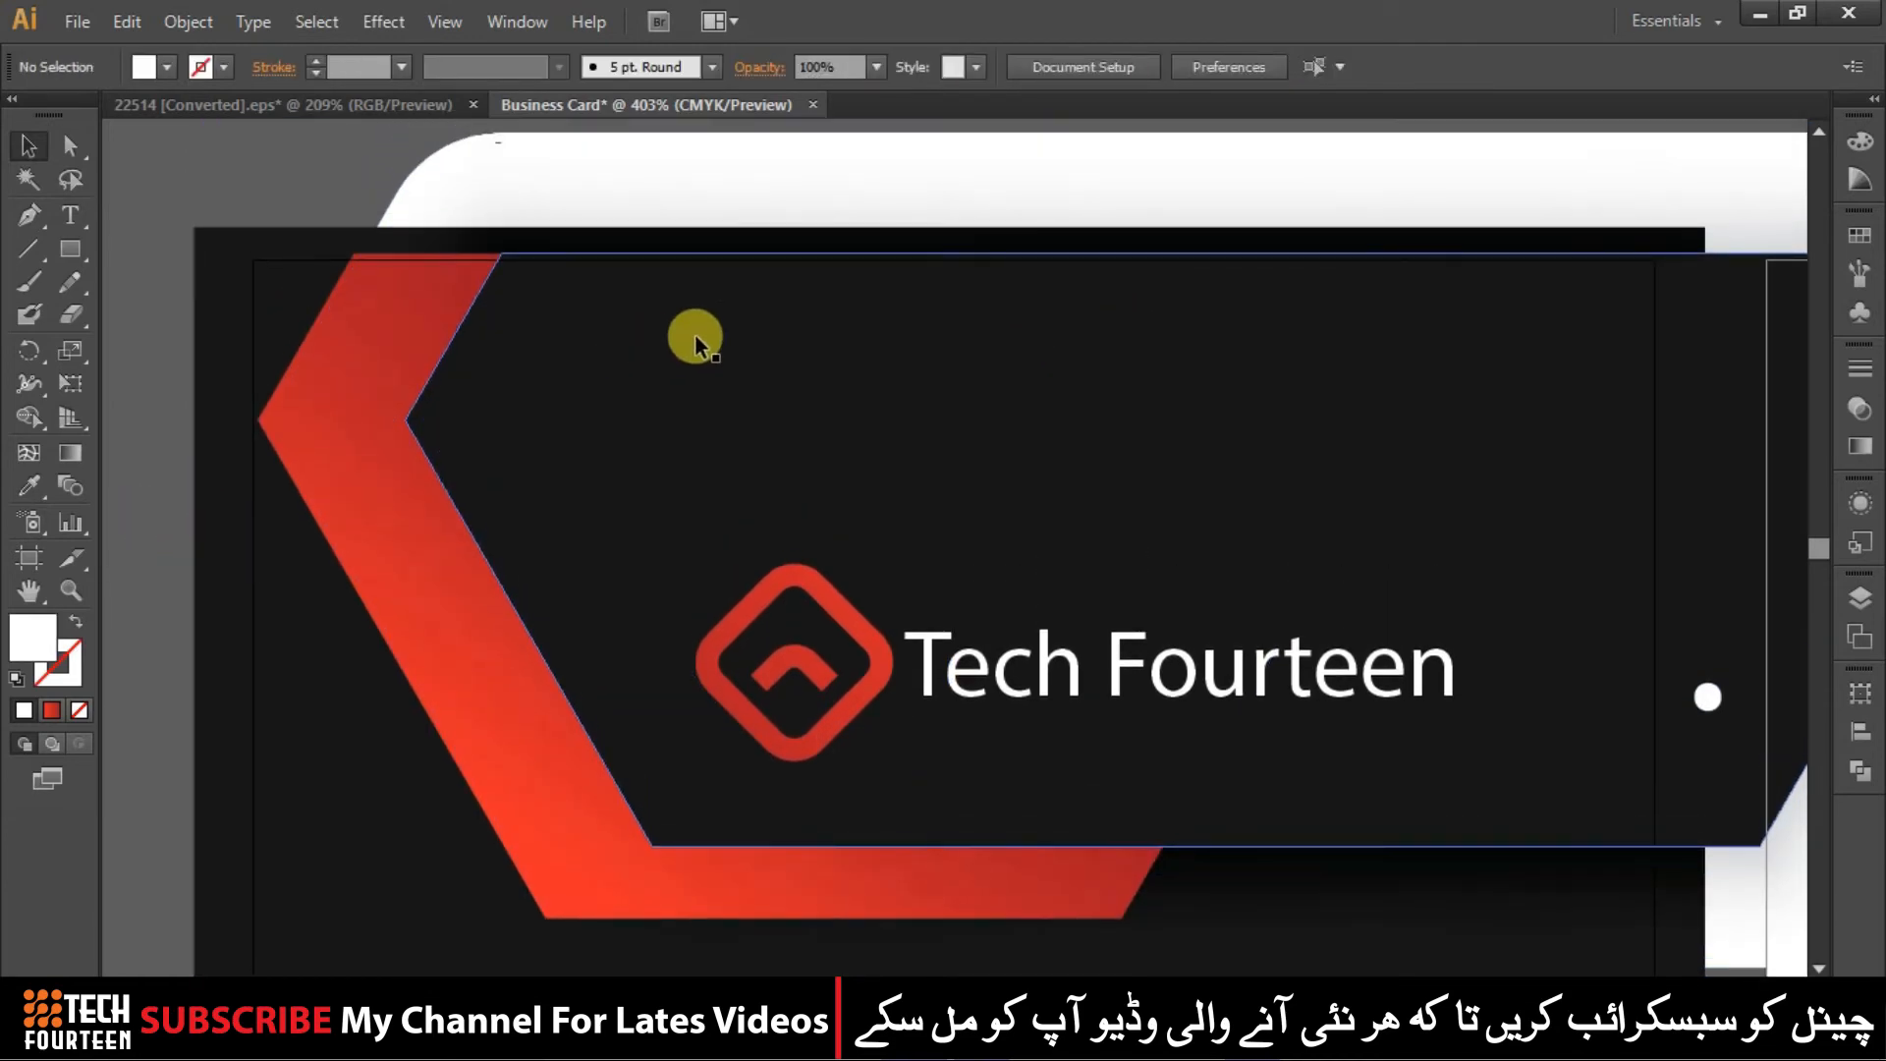
click(402, 350)
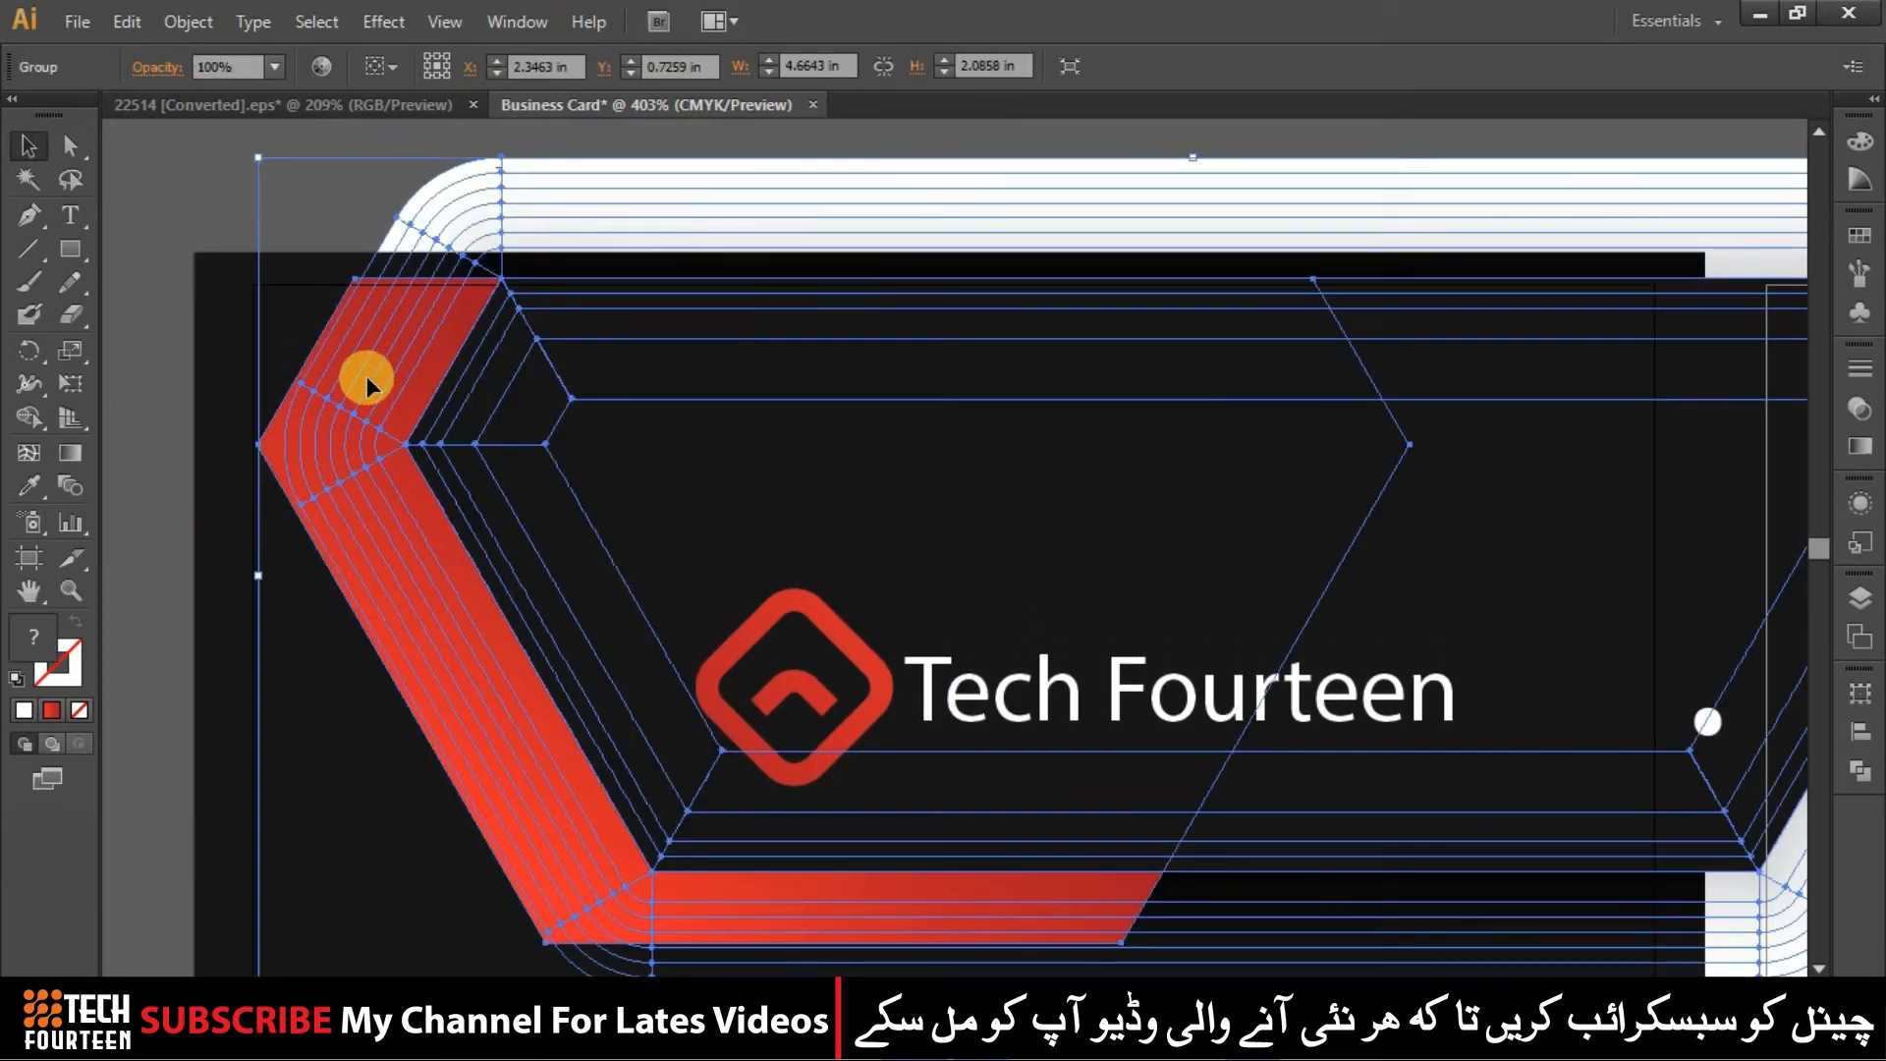
drag(367, 375, 255, 557)
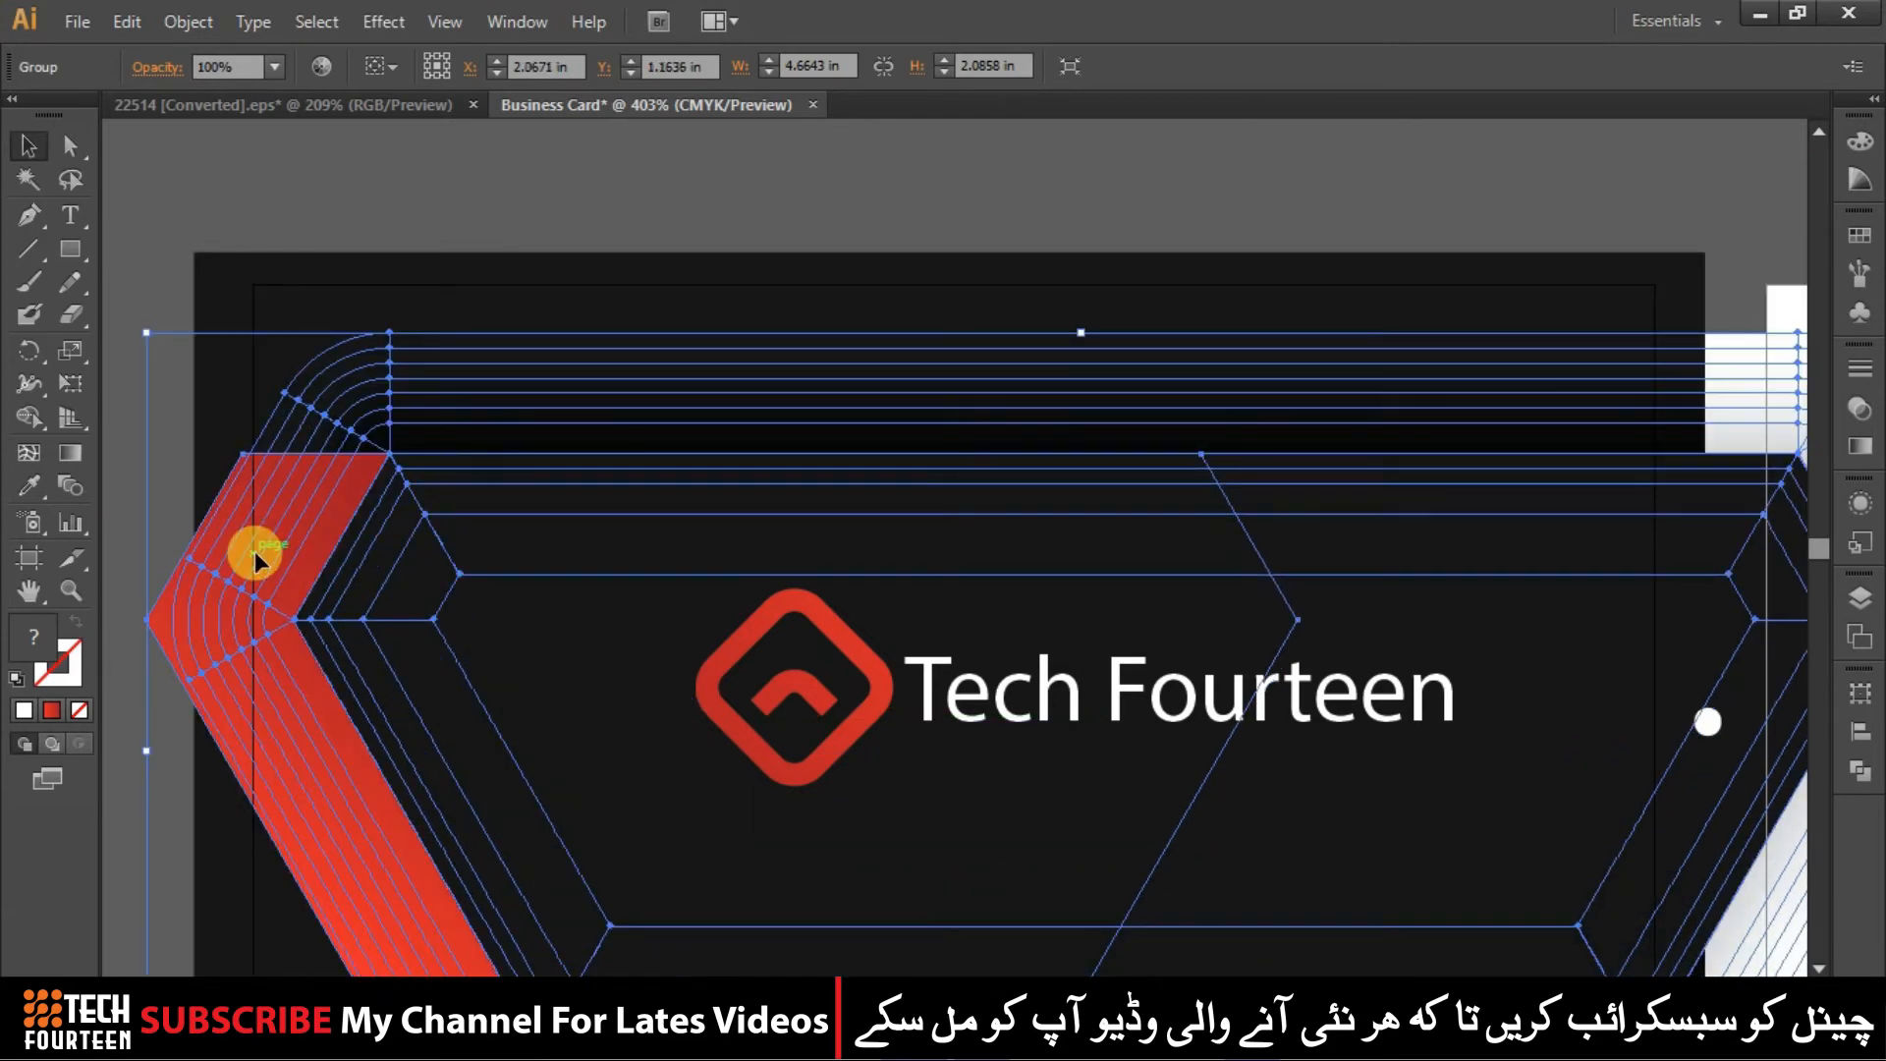
key(ctrl+z)
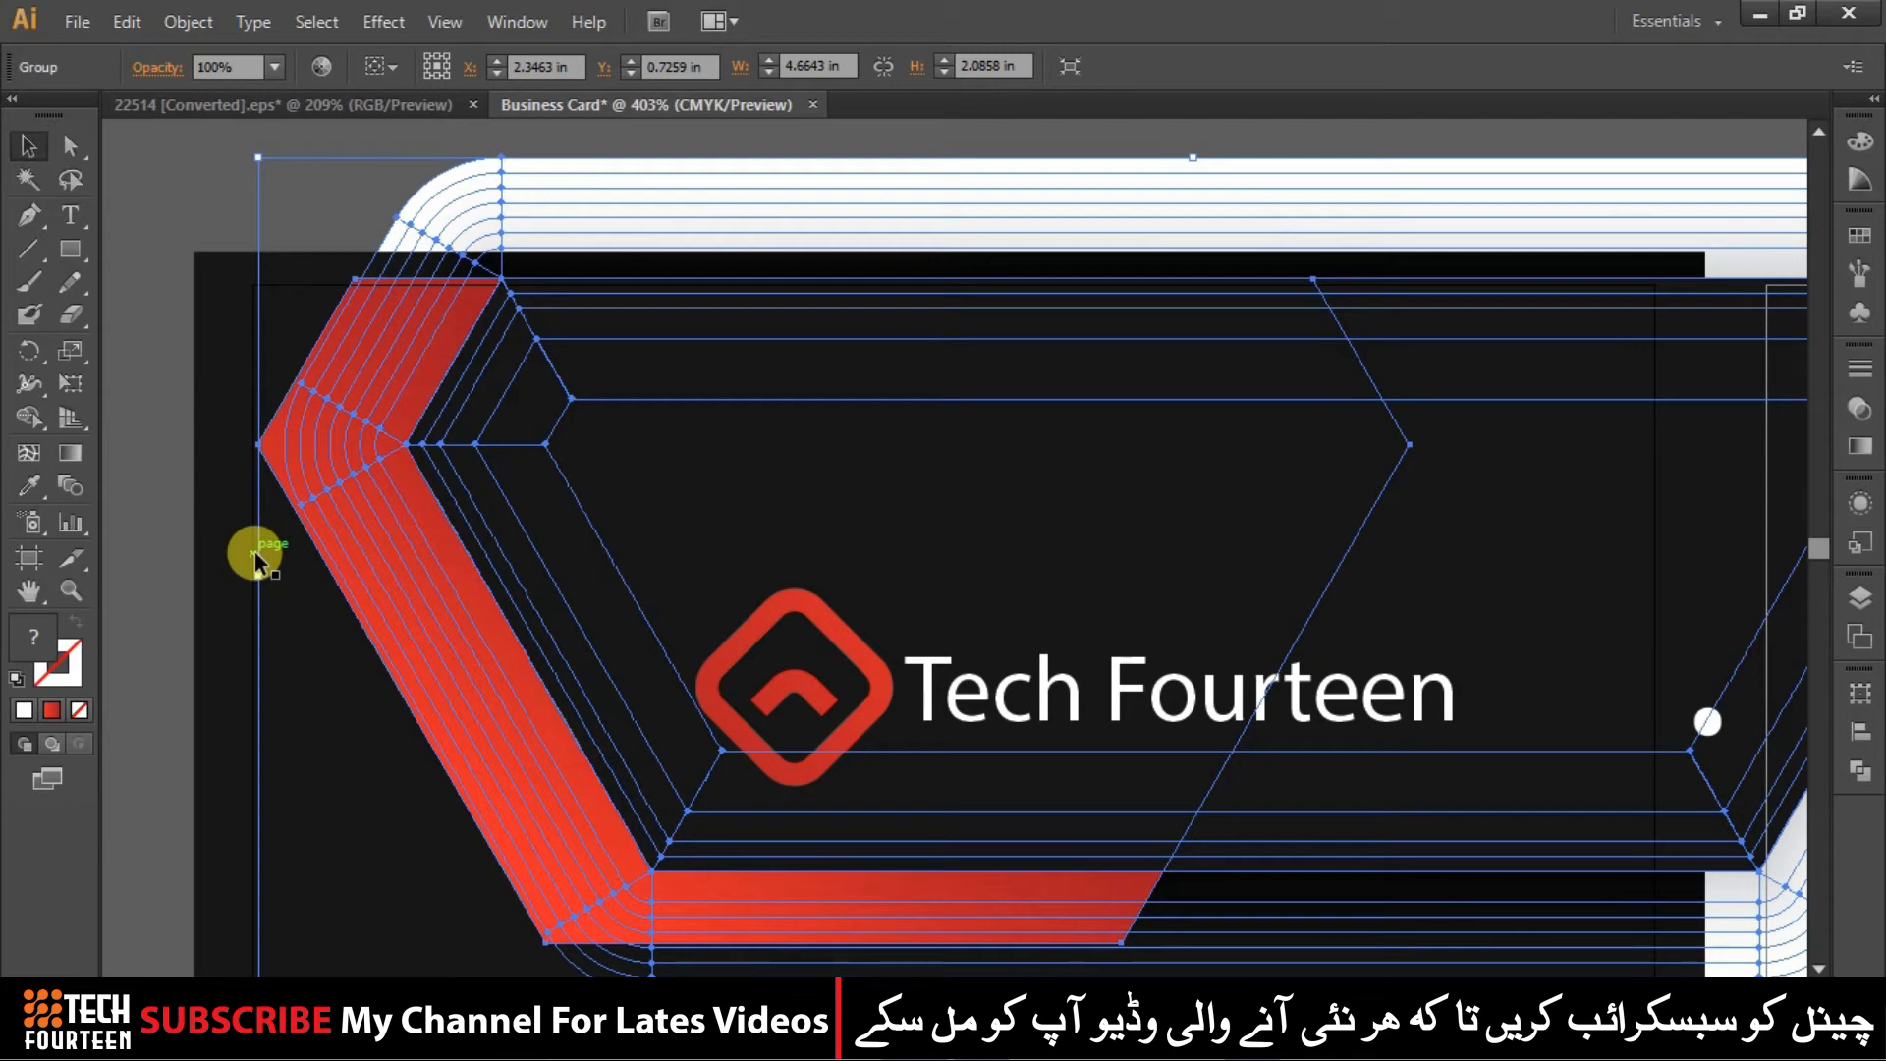
click(160, 550)
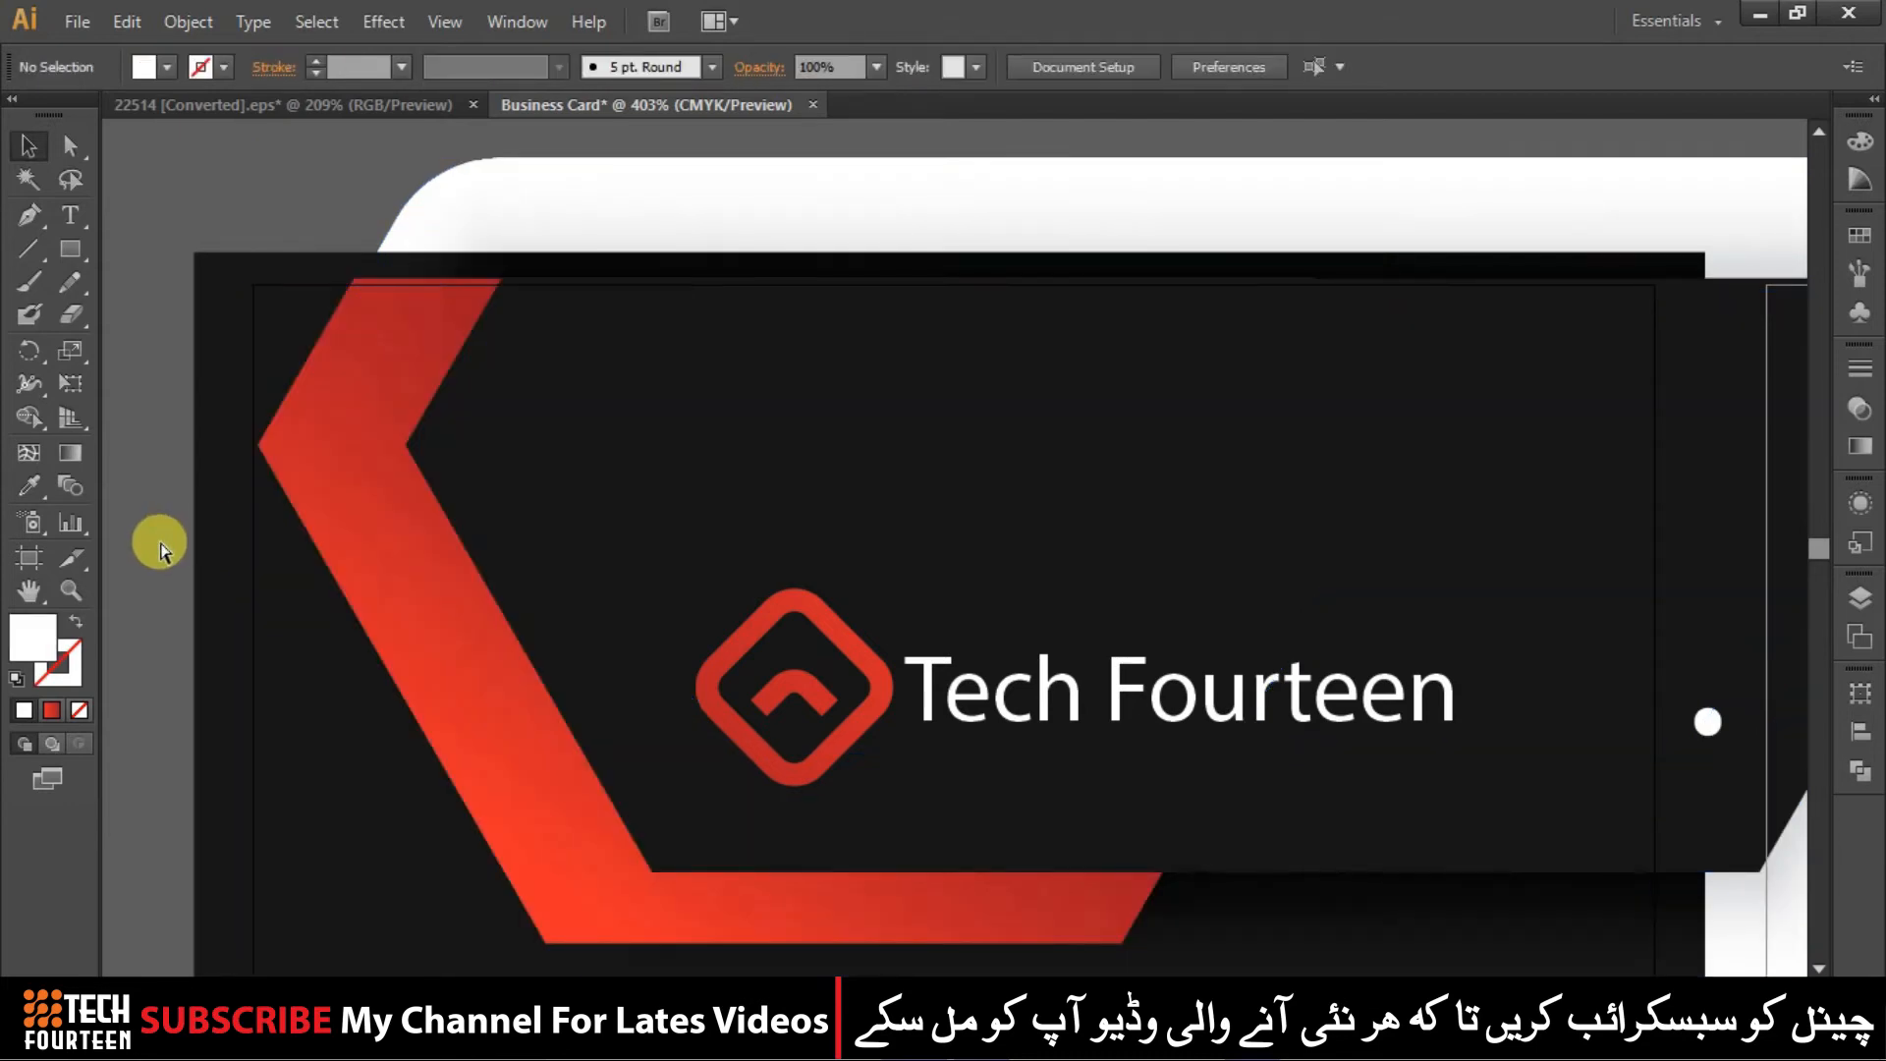
Delete all the front card artwork, including the emblem and "Tech Fourteen" text, from the first artboard
scroll(162, 544, down, 3)
drag(1355, 417, 1286, 481)
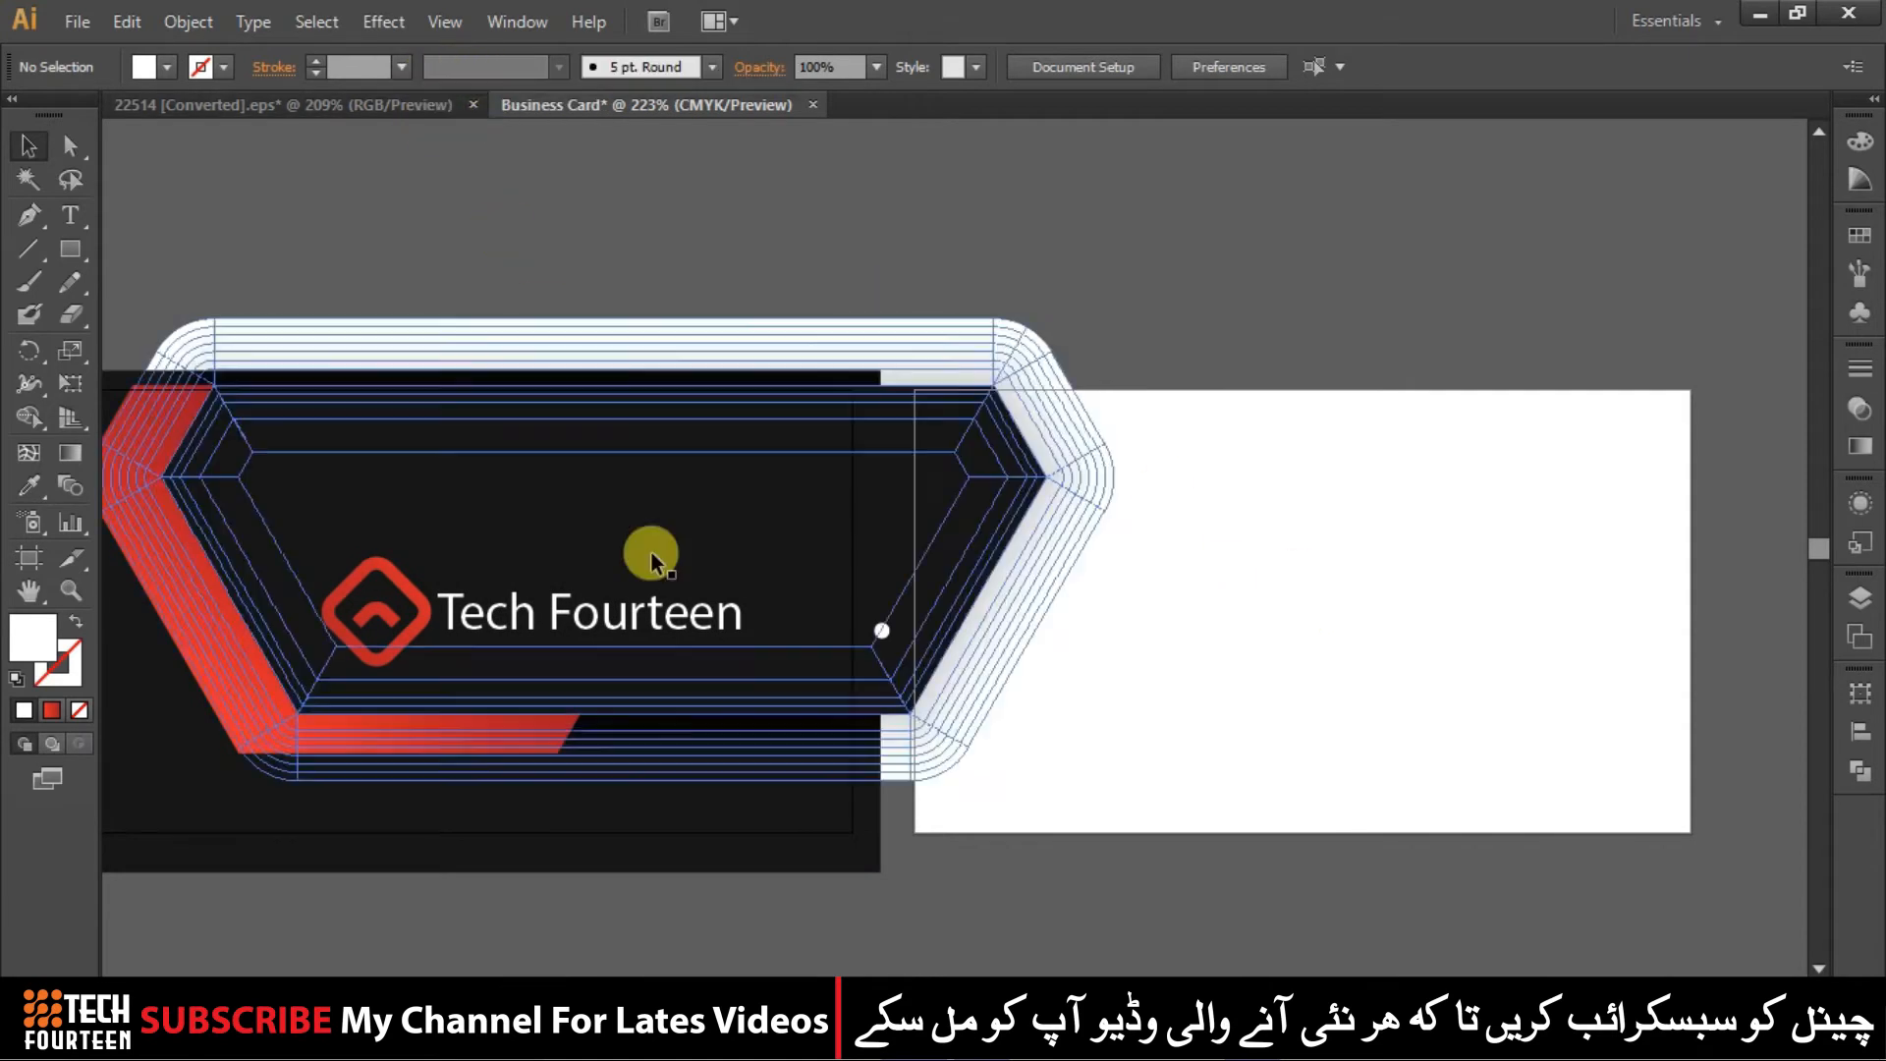
drag(727, 198, 417, 977)
key(Delete)
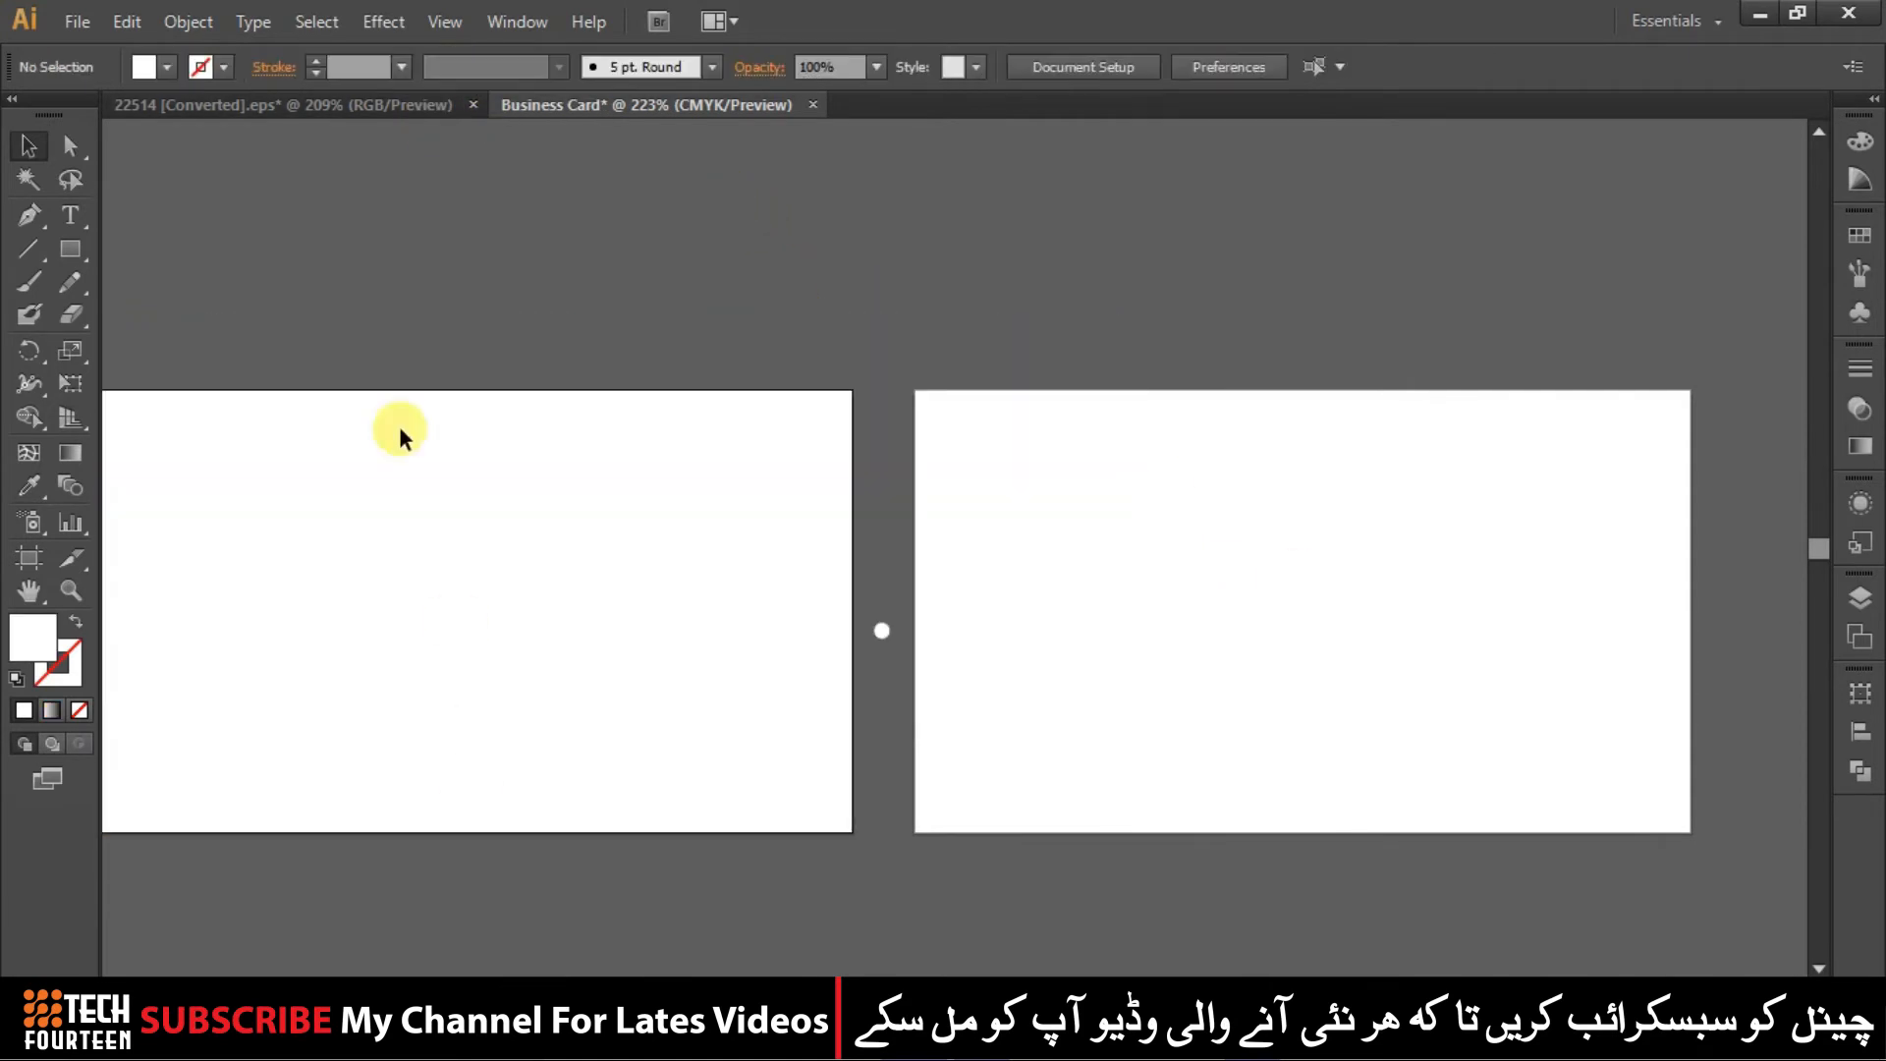
Copy the contact-details card design from the 22514 template document and position it over the first Business Card artboard
click(262, 109)
drag(851, 754, 695, 570)
drag(961, 763, 1116, 858)
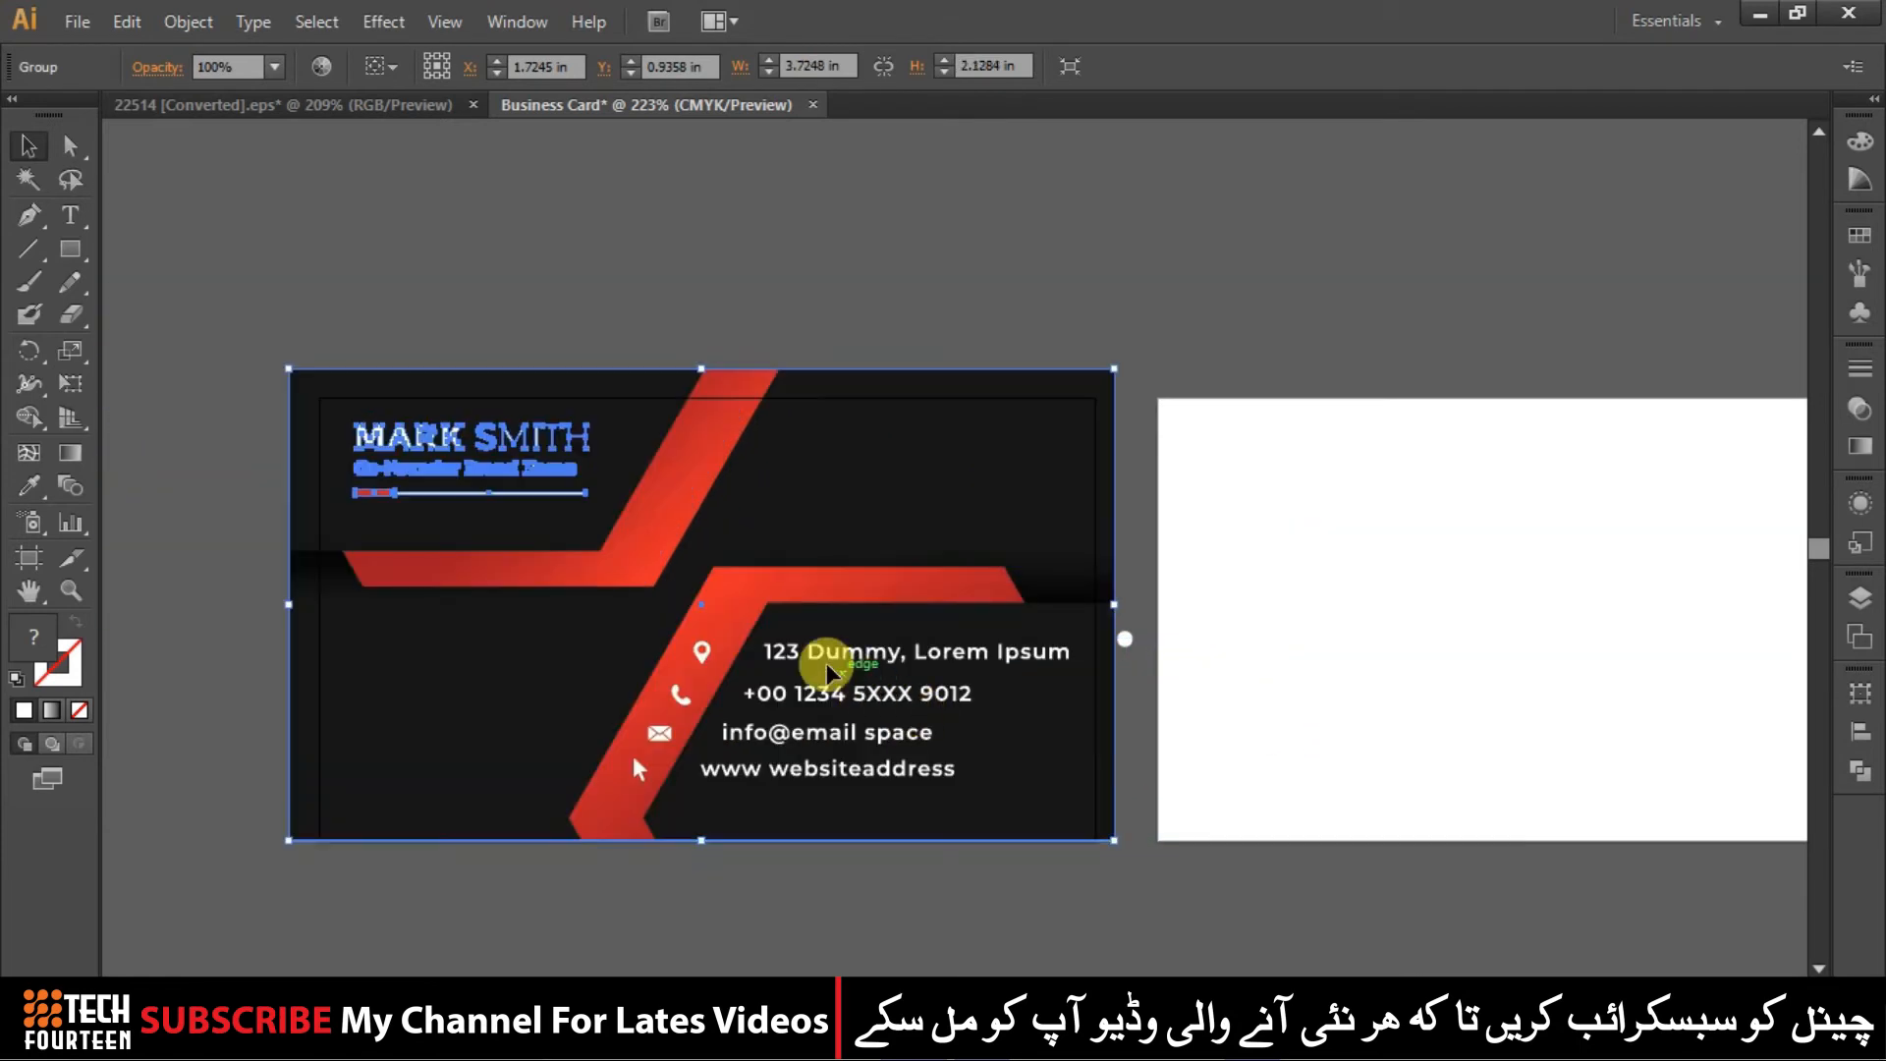
click(794, 282)
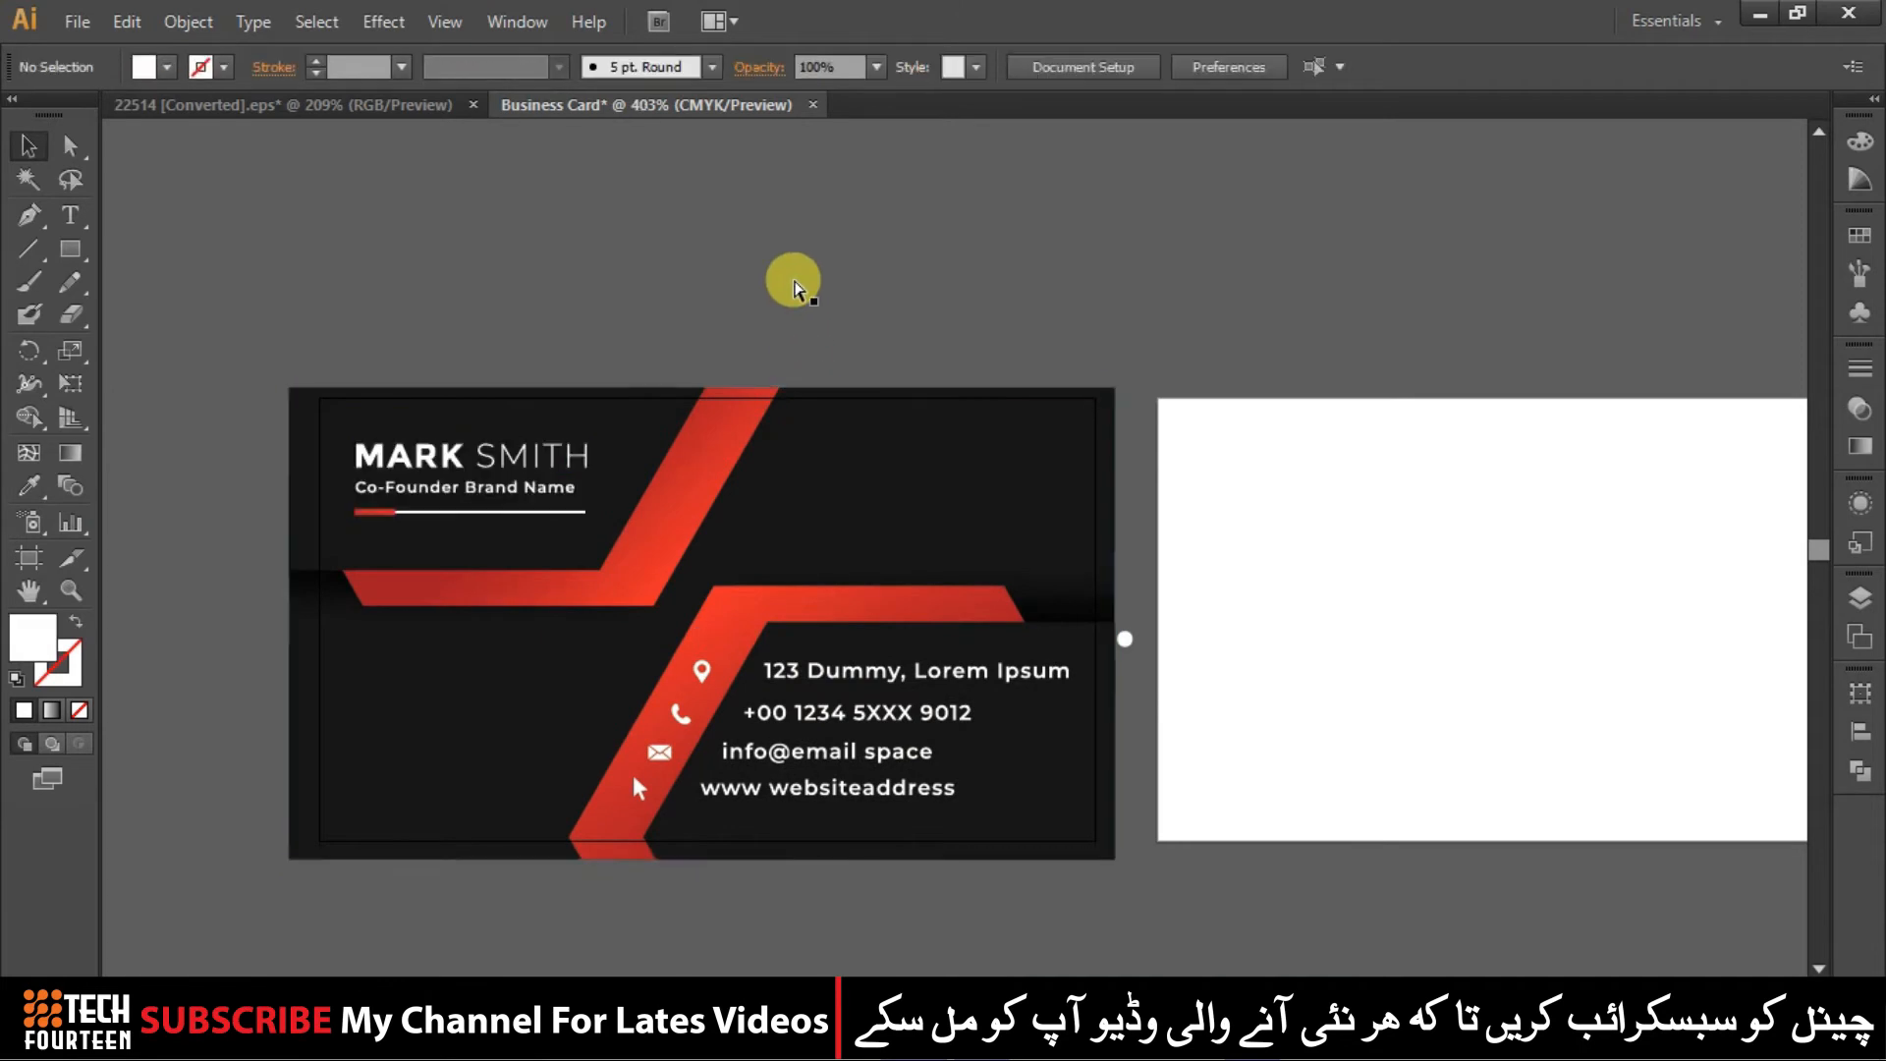
key(ctrl+0)
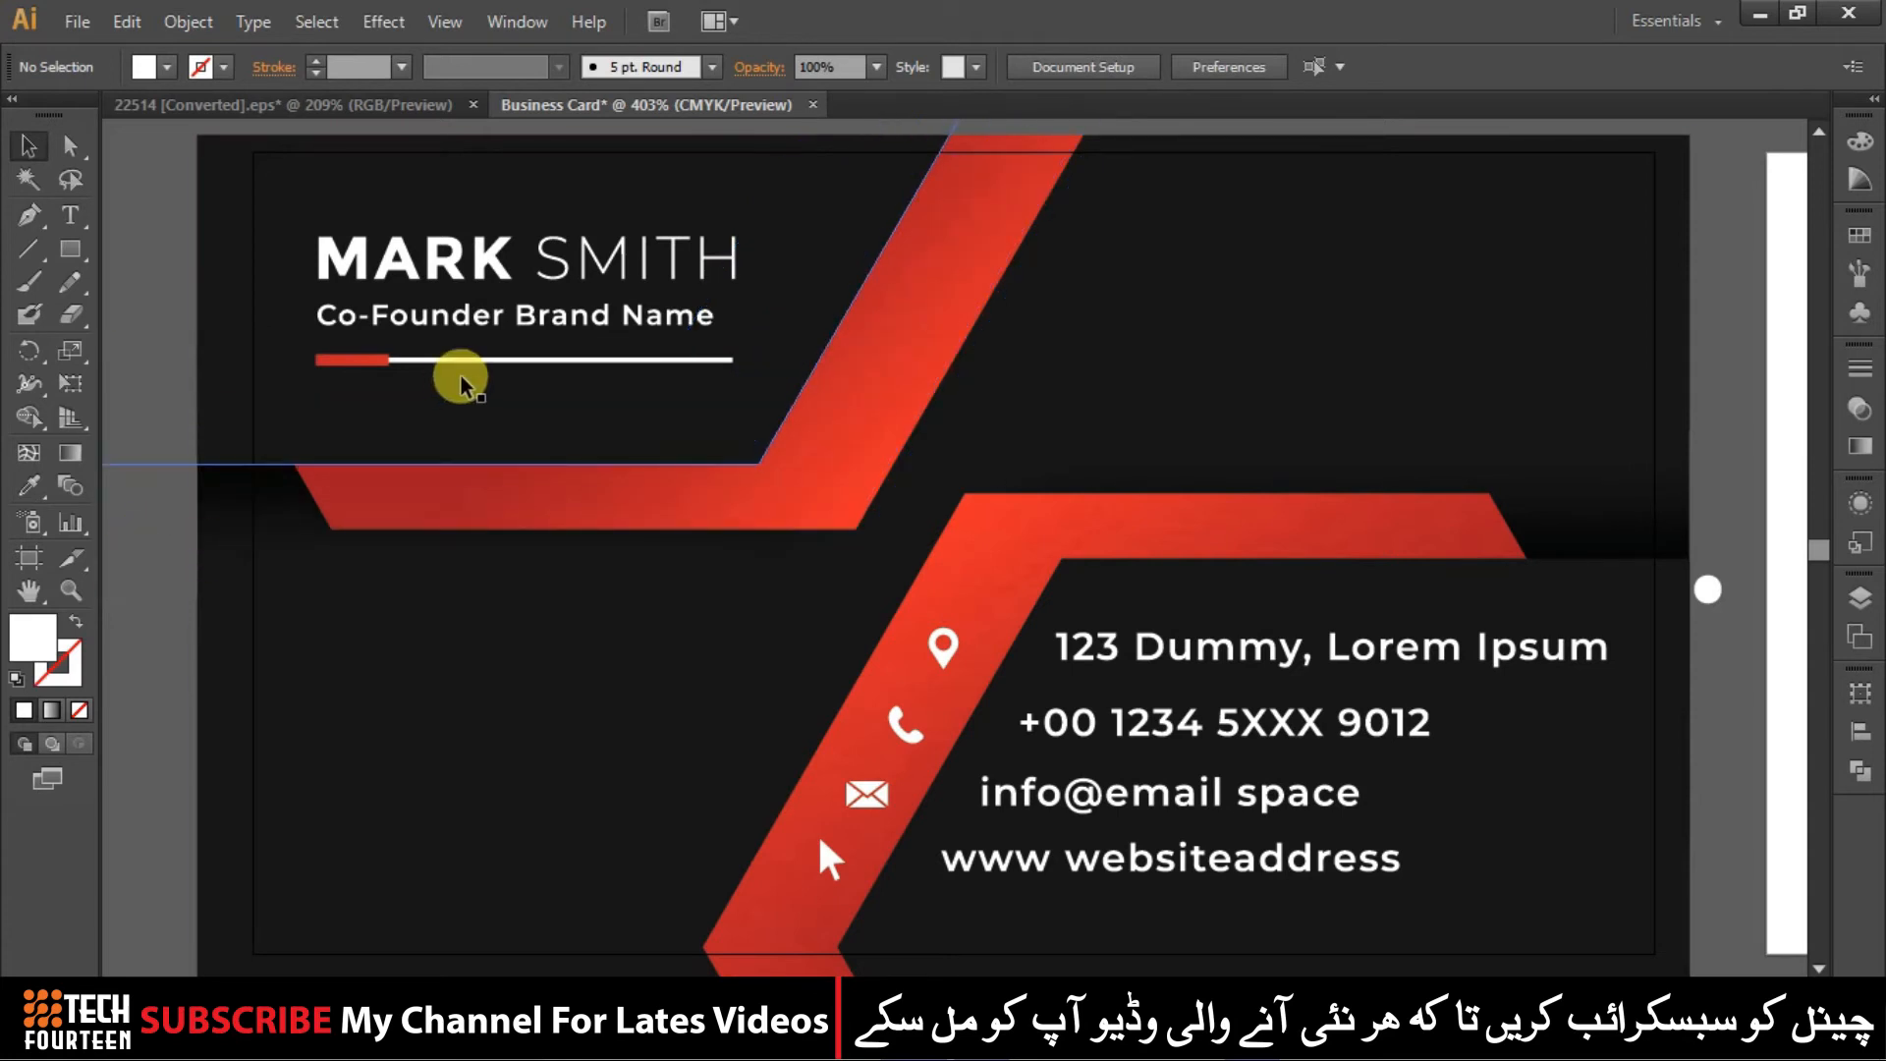
Ungroup the contact-details card artwork to separate the name block from the background
click(458, 263)
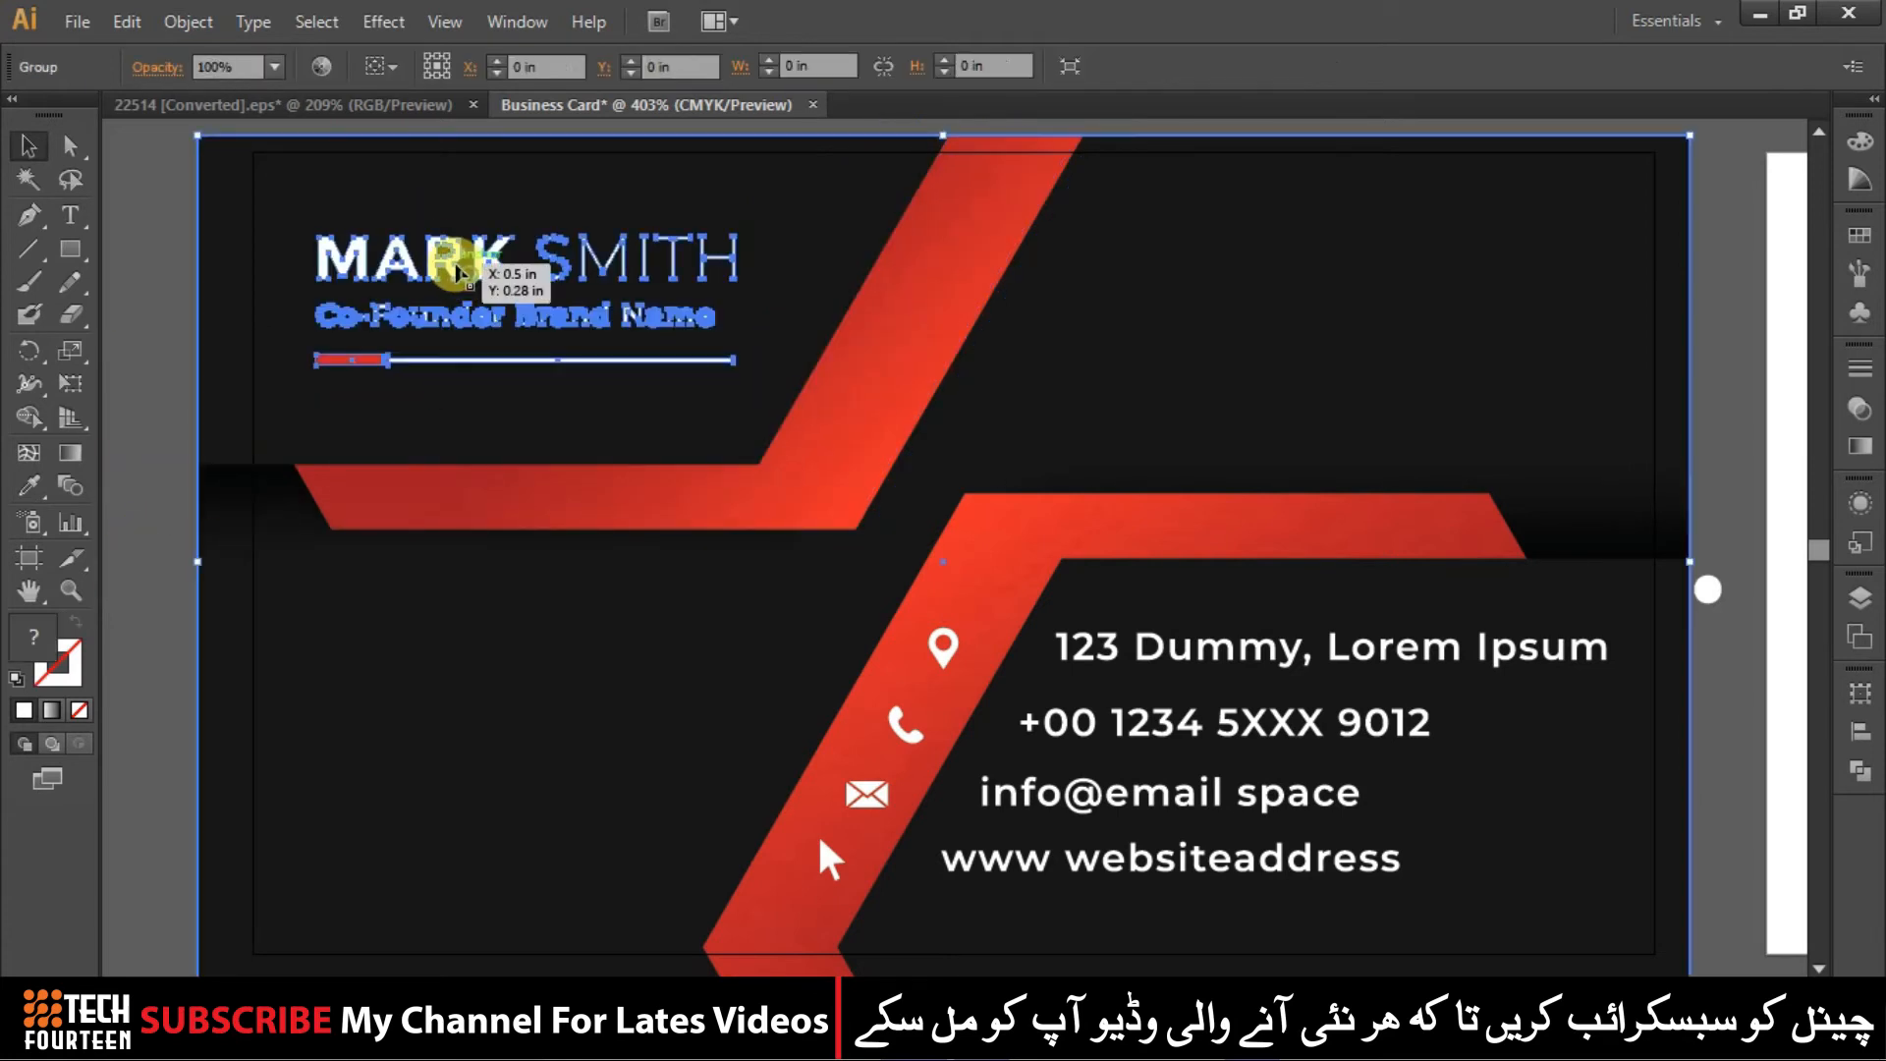
right_click(617, 257)
click(693, 427)
click(143, 454)
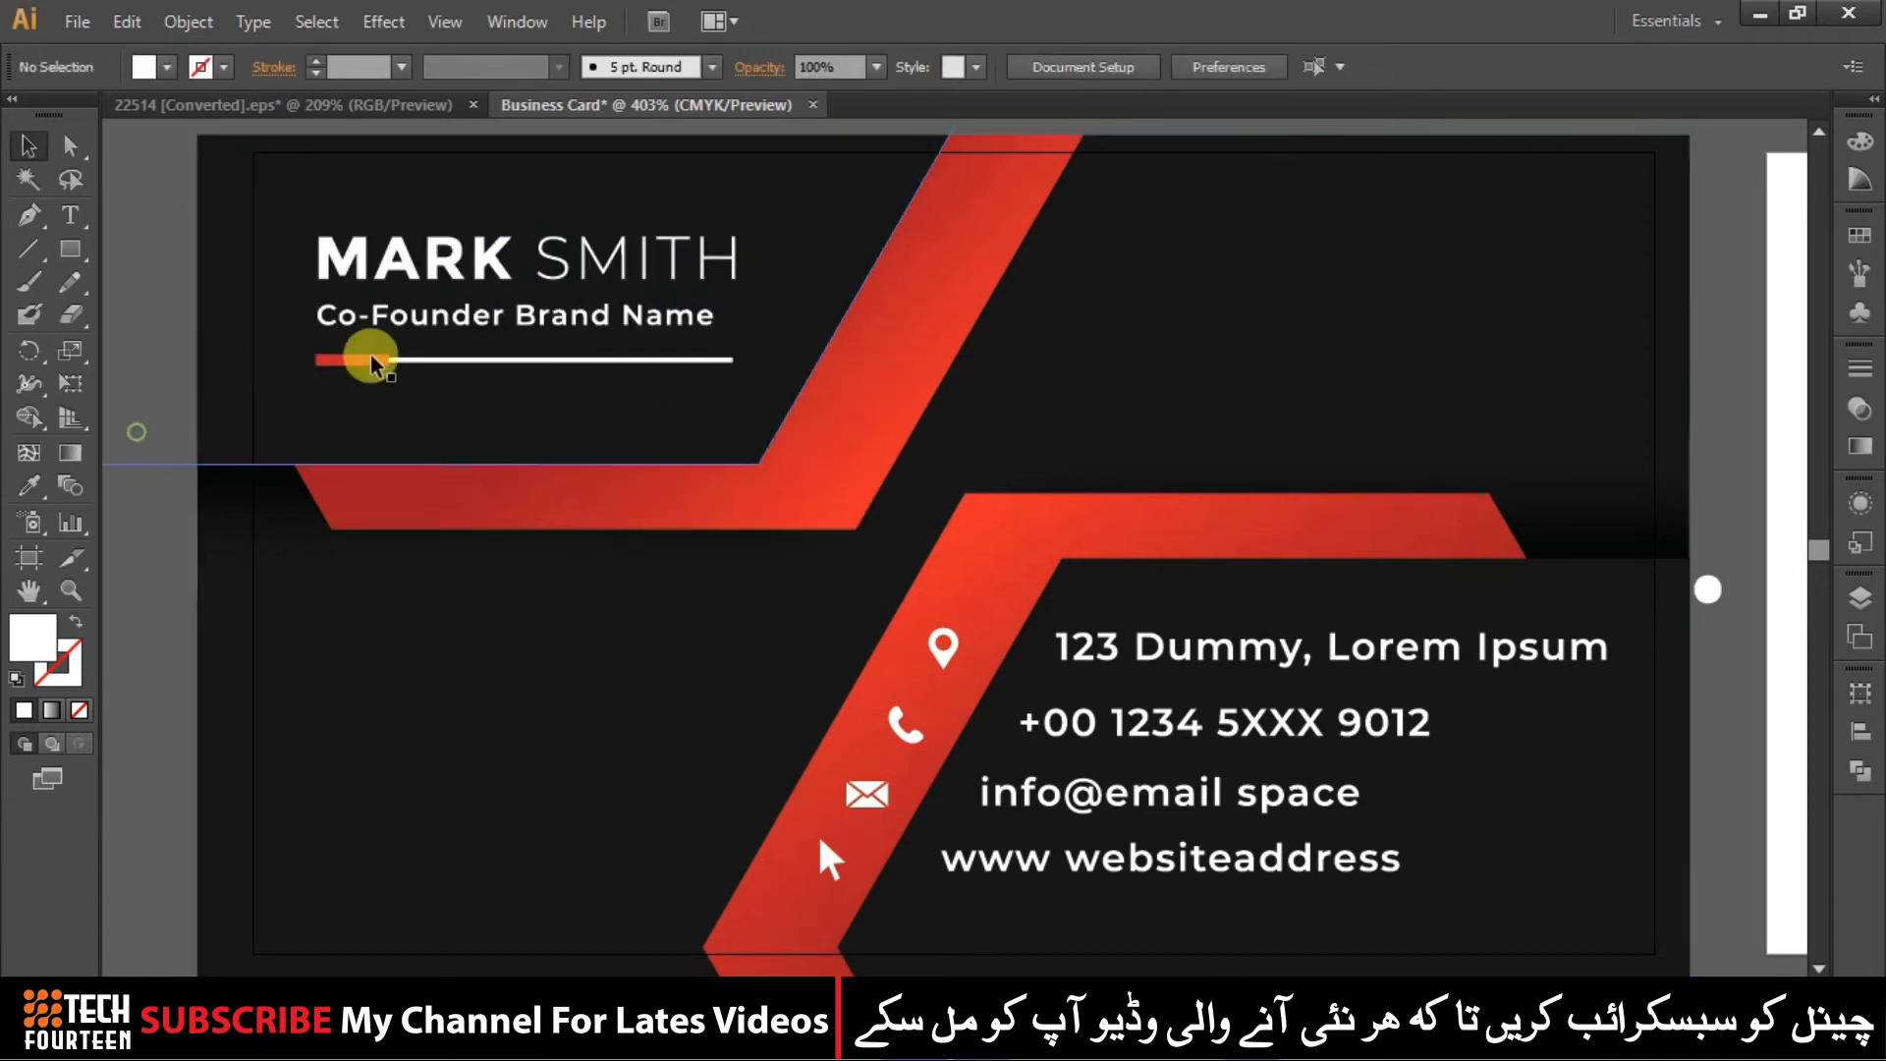
Ungroup the name block into the placeholder name, the "Co-Founder Brand Name" line and the divider
click(526, 257)
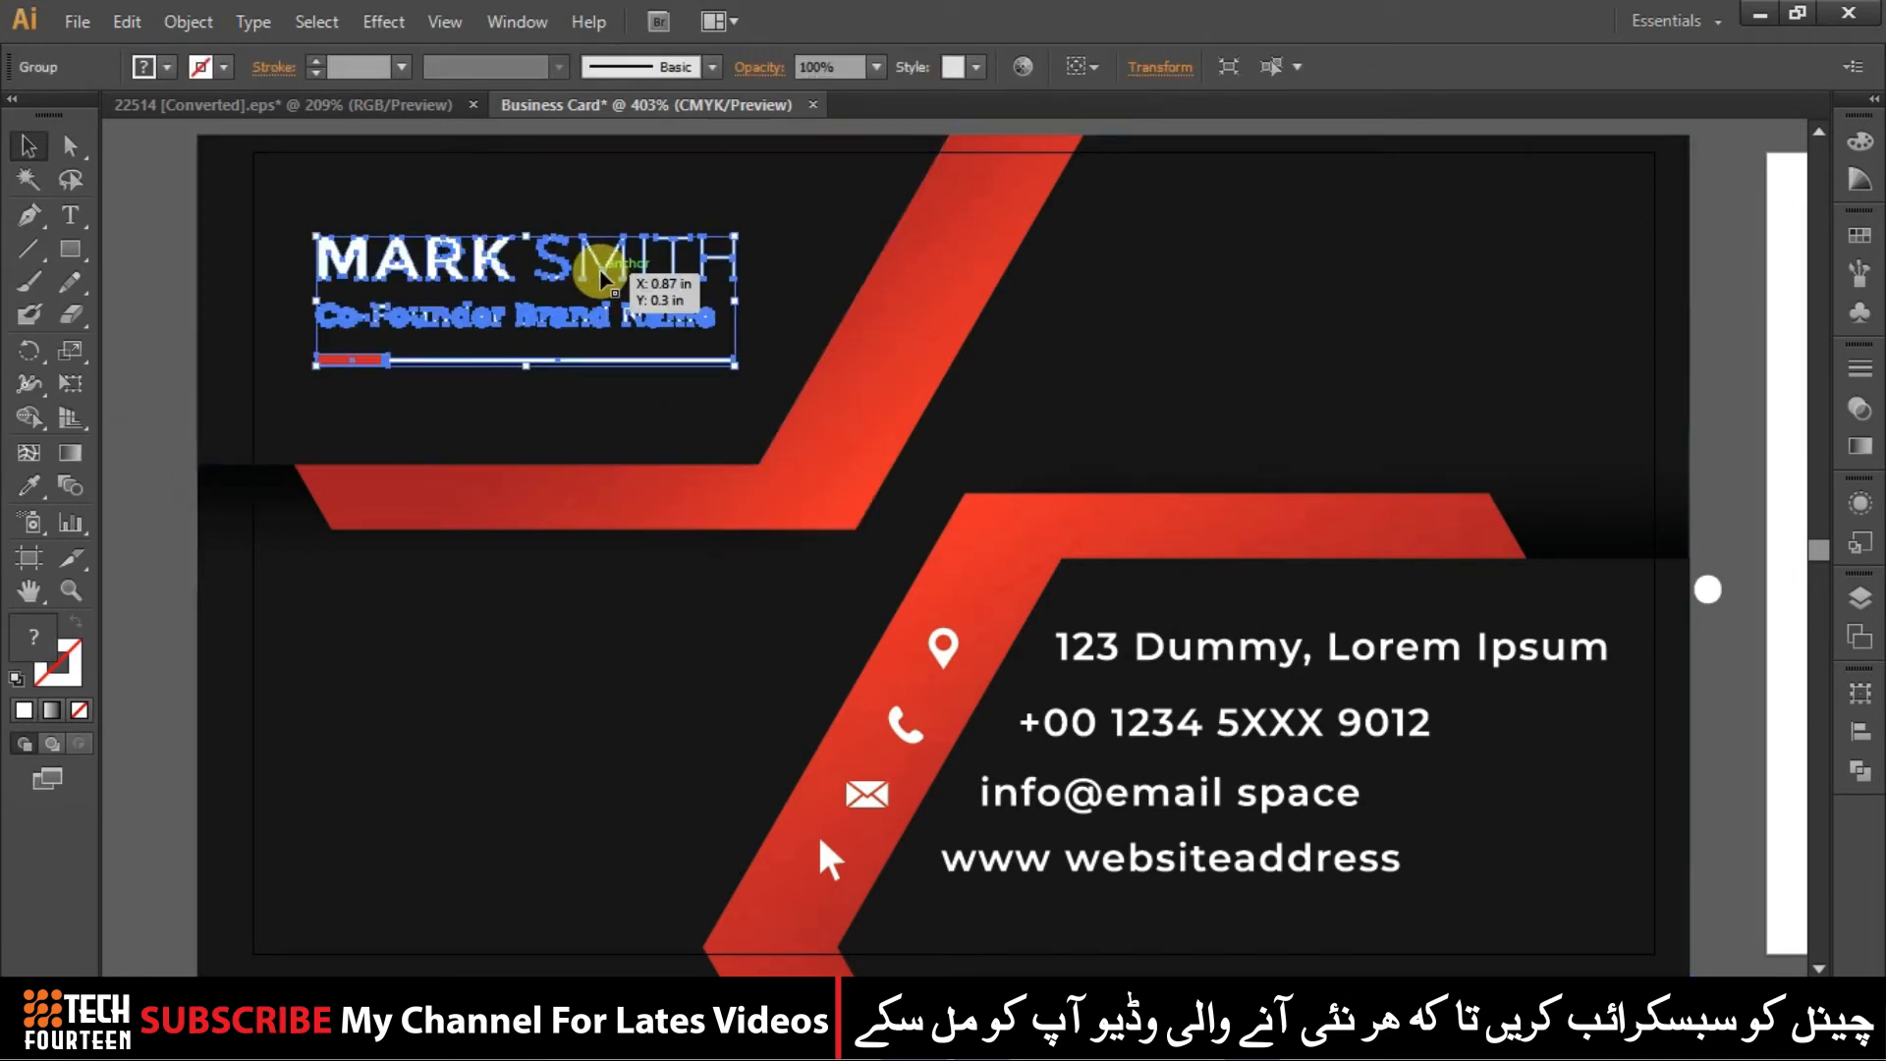
scroll(601, 280, up, 2)
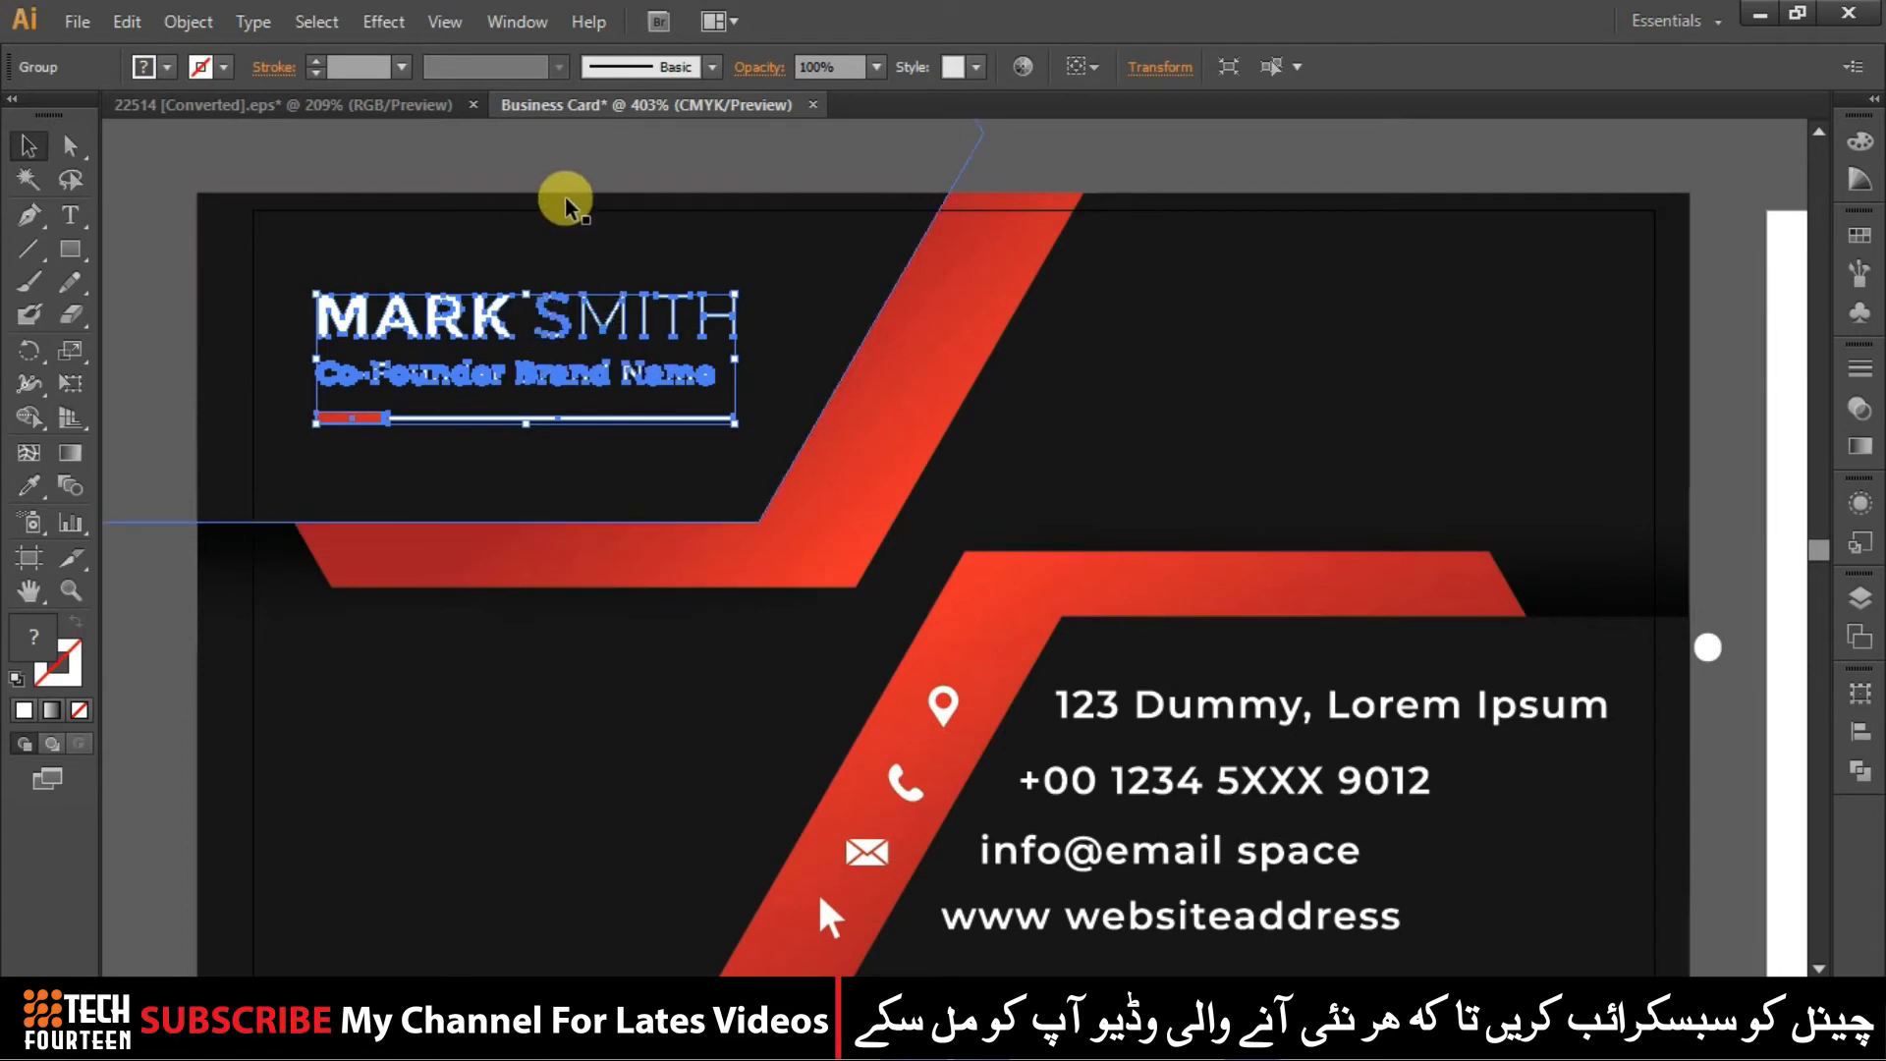
click(566, 204)
click(415, 425)
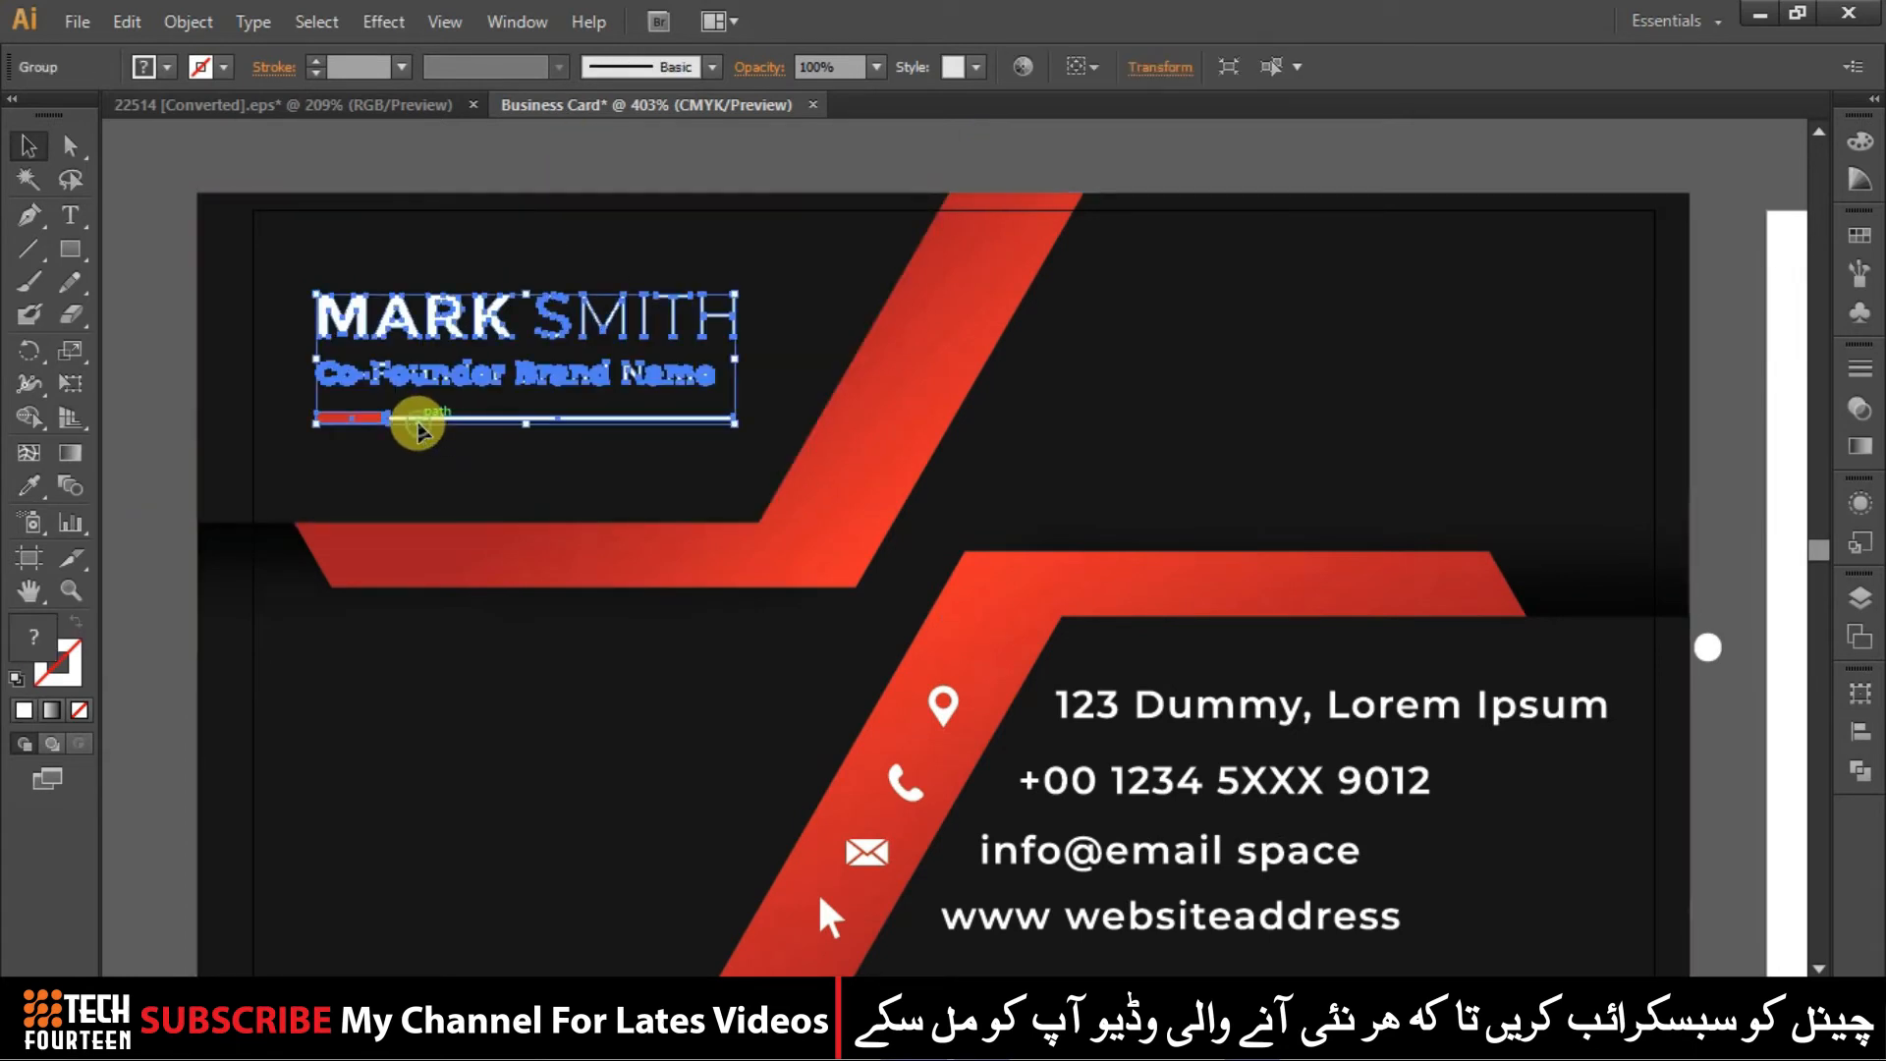
right_click(418, 338)
click(480, 500)
click(539, 170)
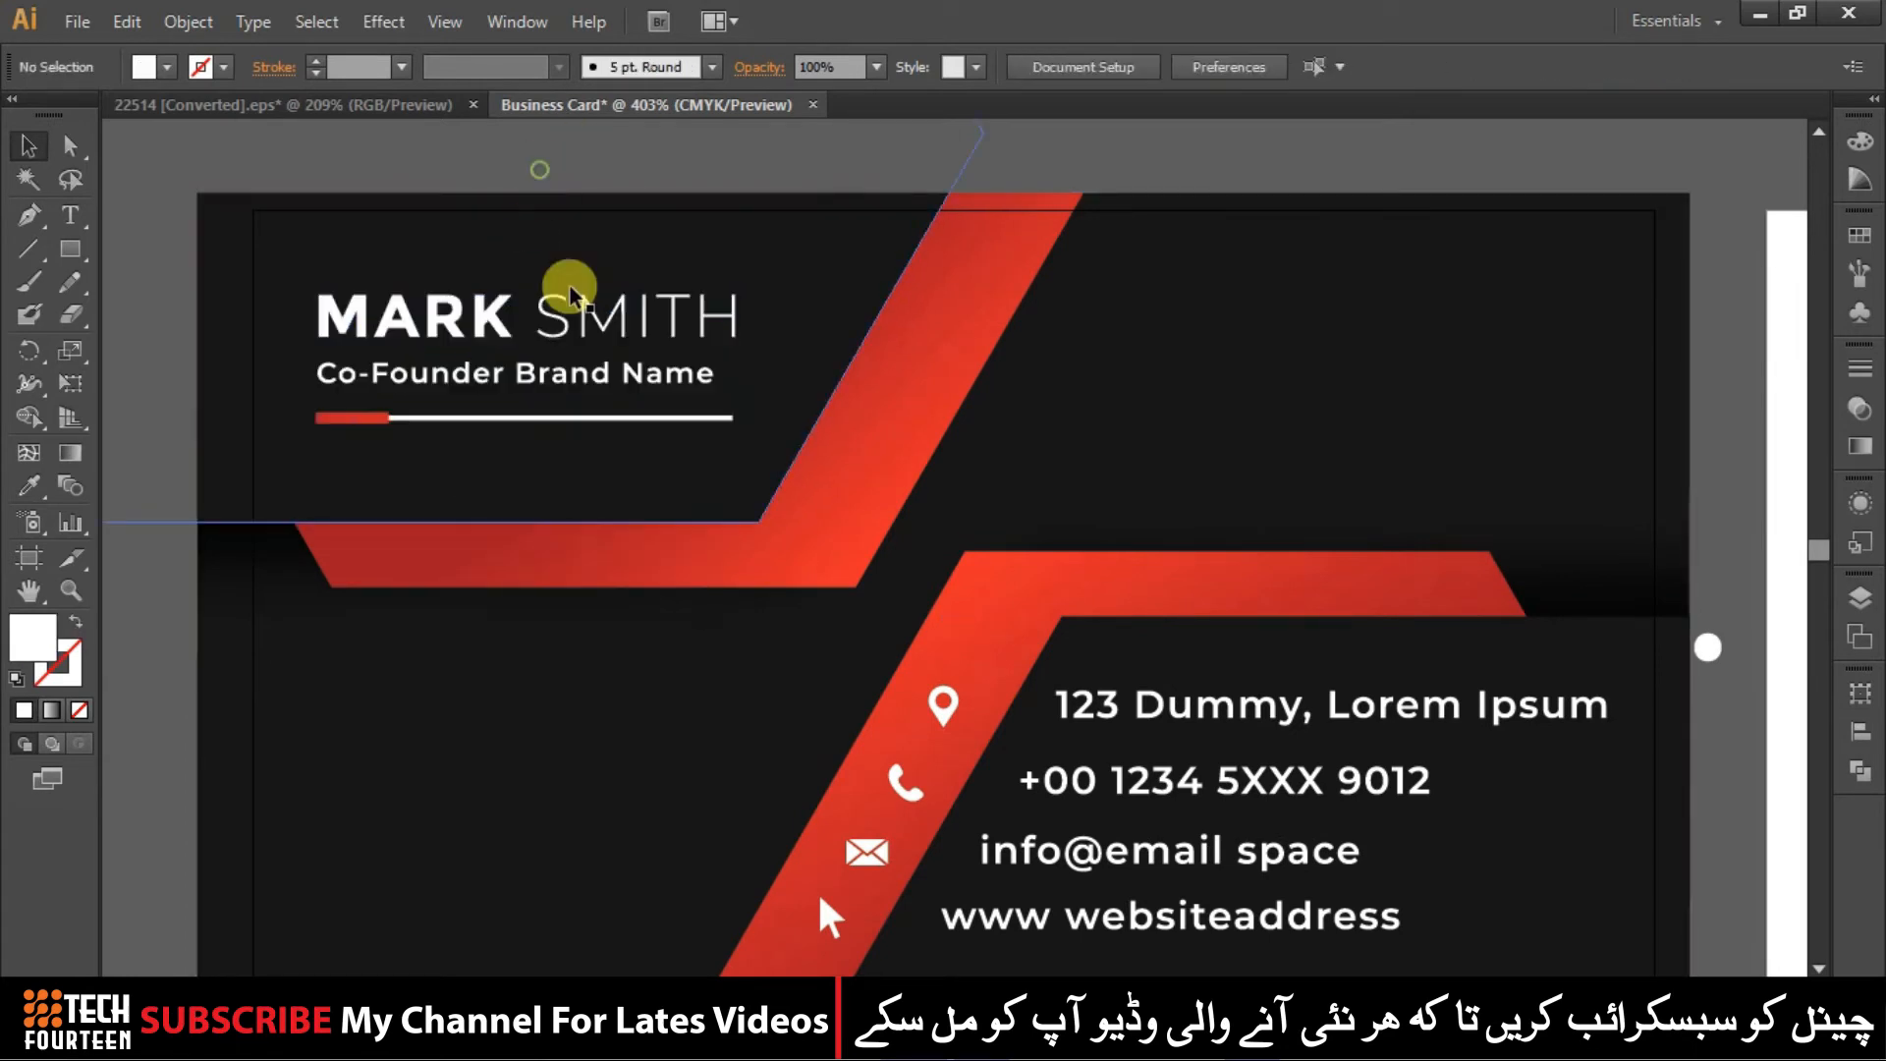
Delete the placeholder name and the "Co-Founder Brand Name" text above the divider line
click(572, 291)
key(Delete)
click(548, 379)
key(Delete)
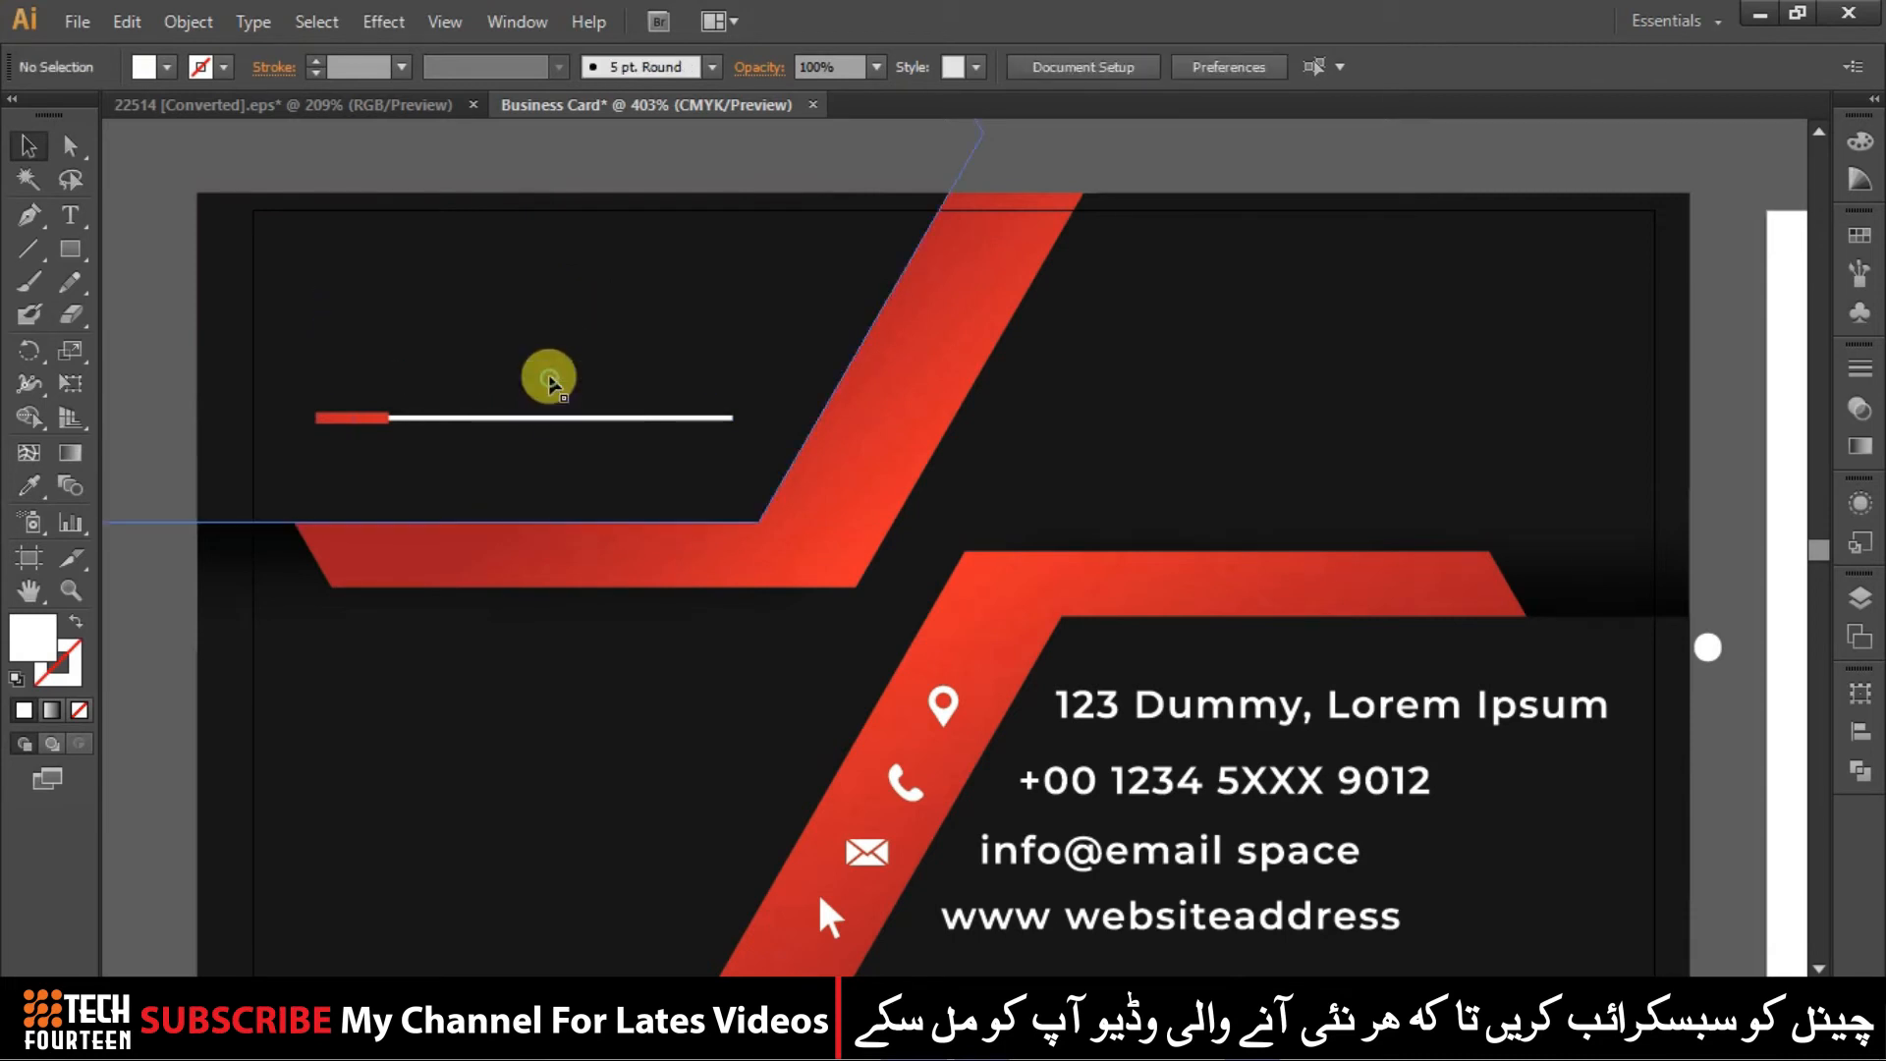
Add a "Tech Fourteen" text object at 12 pt and place it above the divider line in the card's upper-left area
key(t)
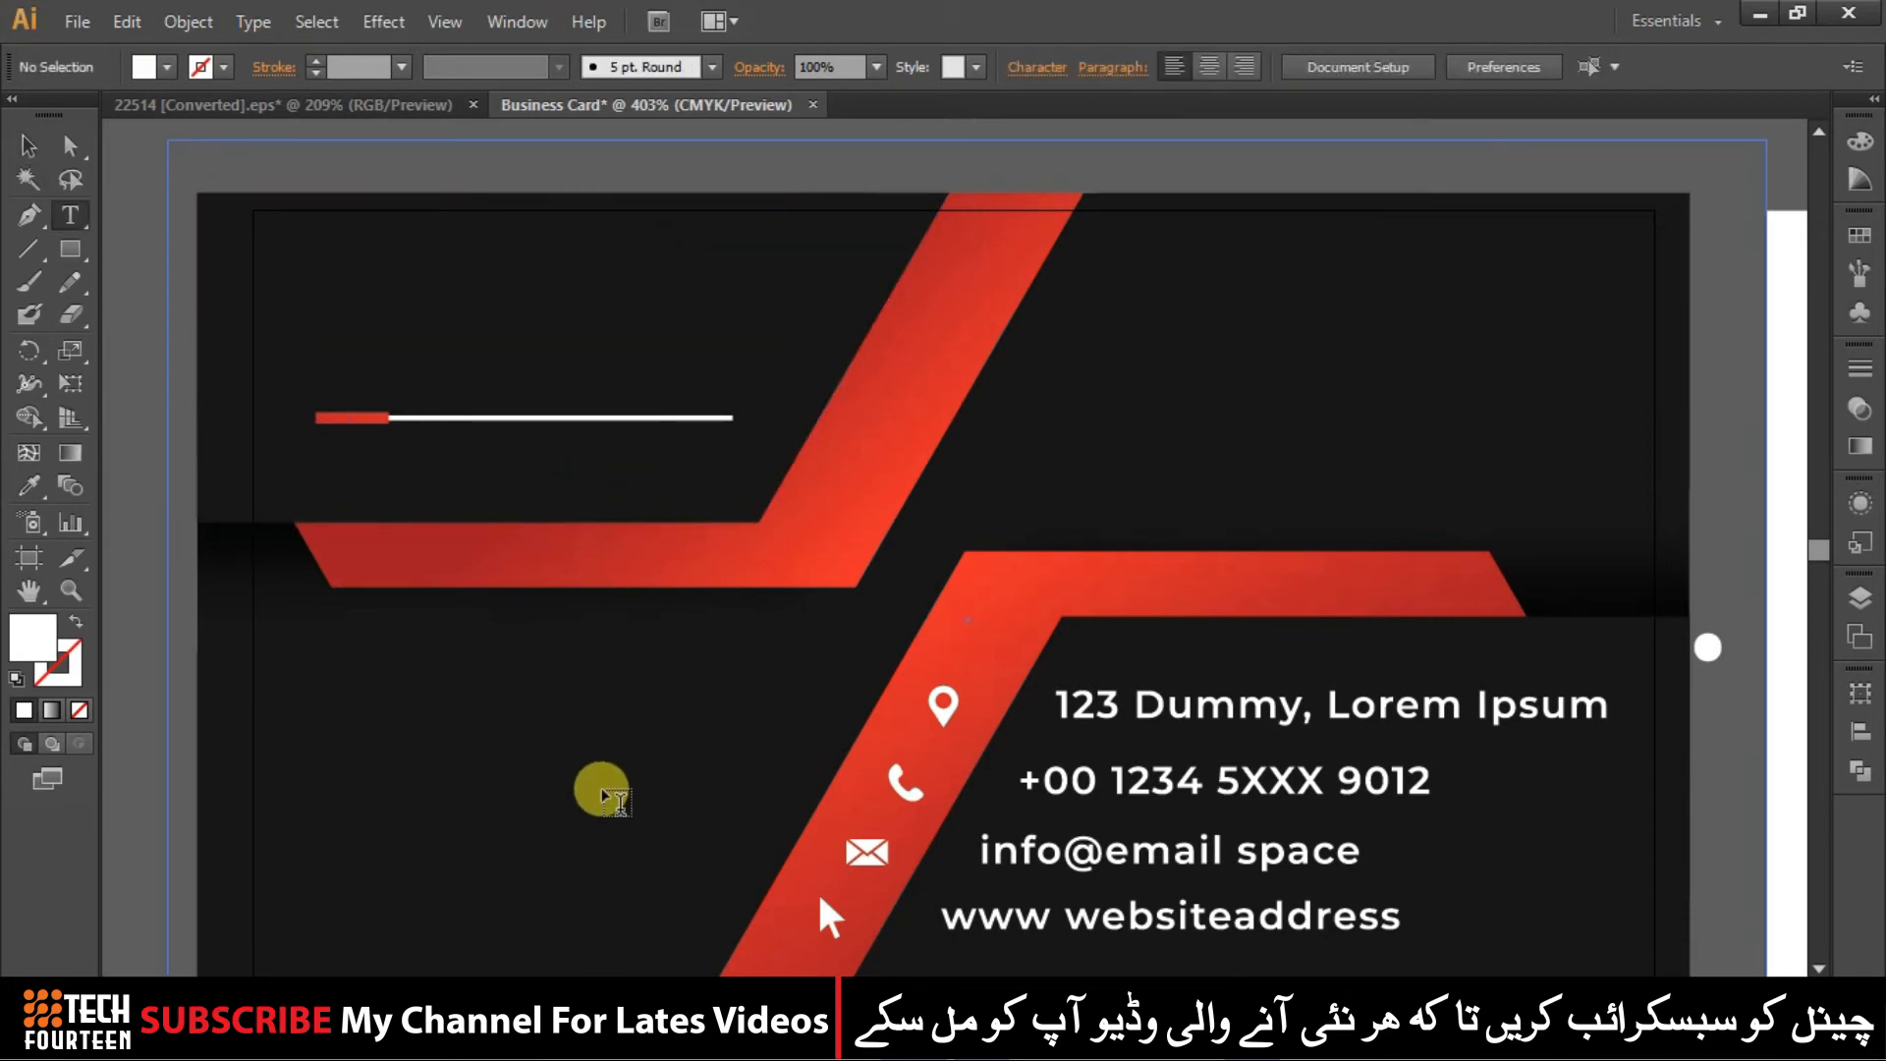
click(540, 771)
text(T)
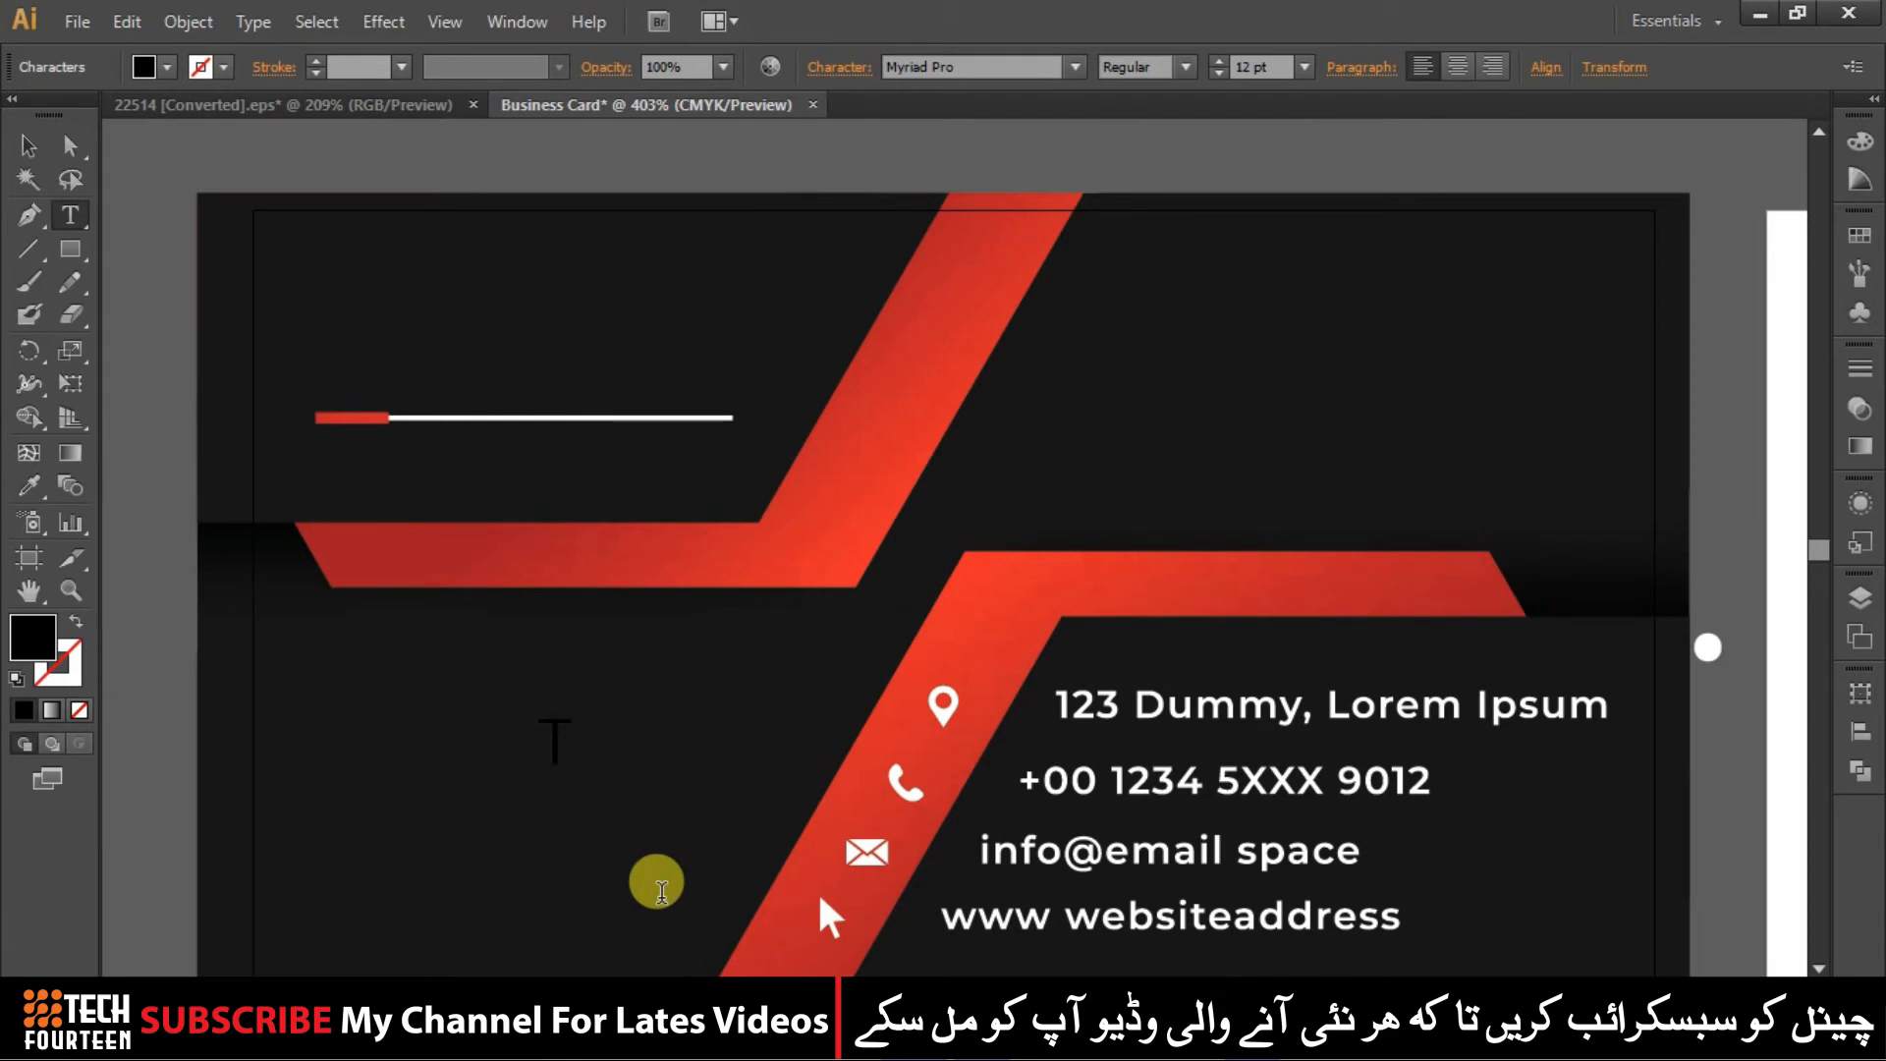
text(ech Fou)
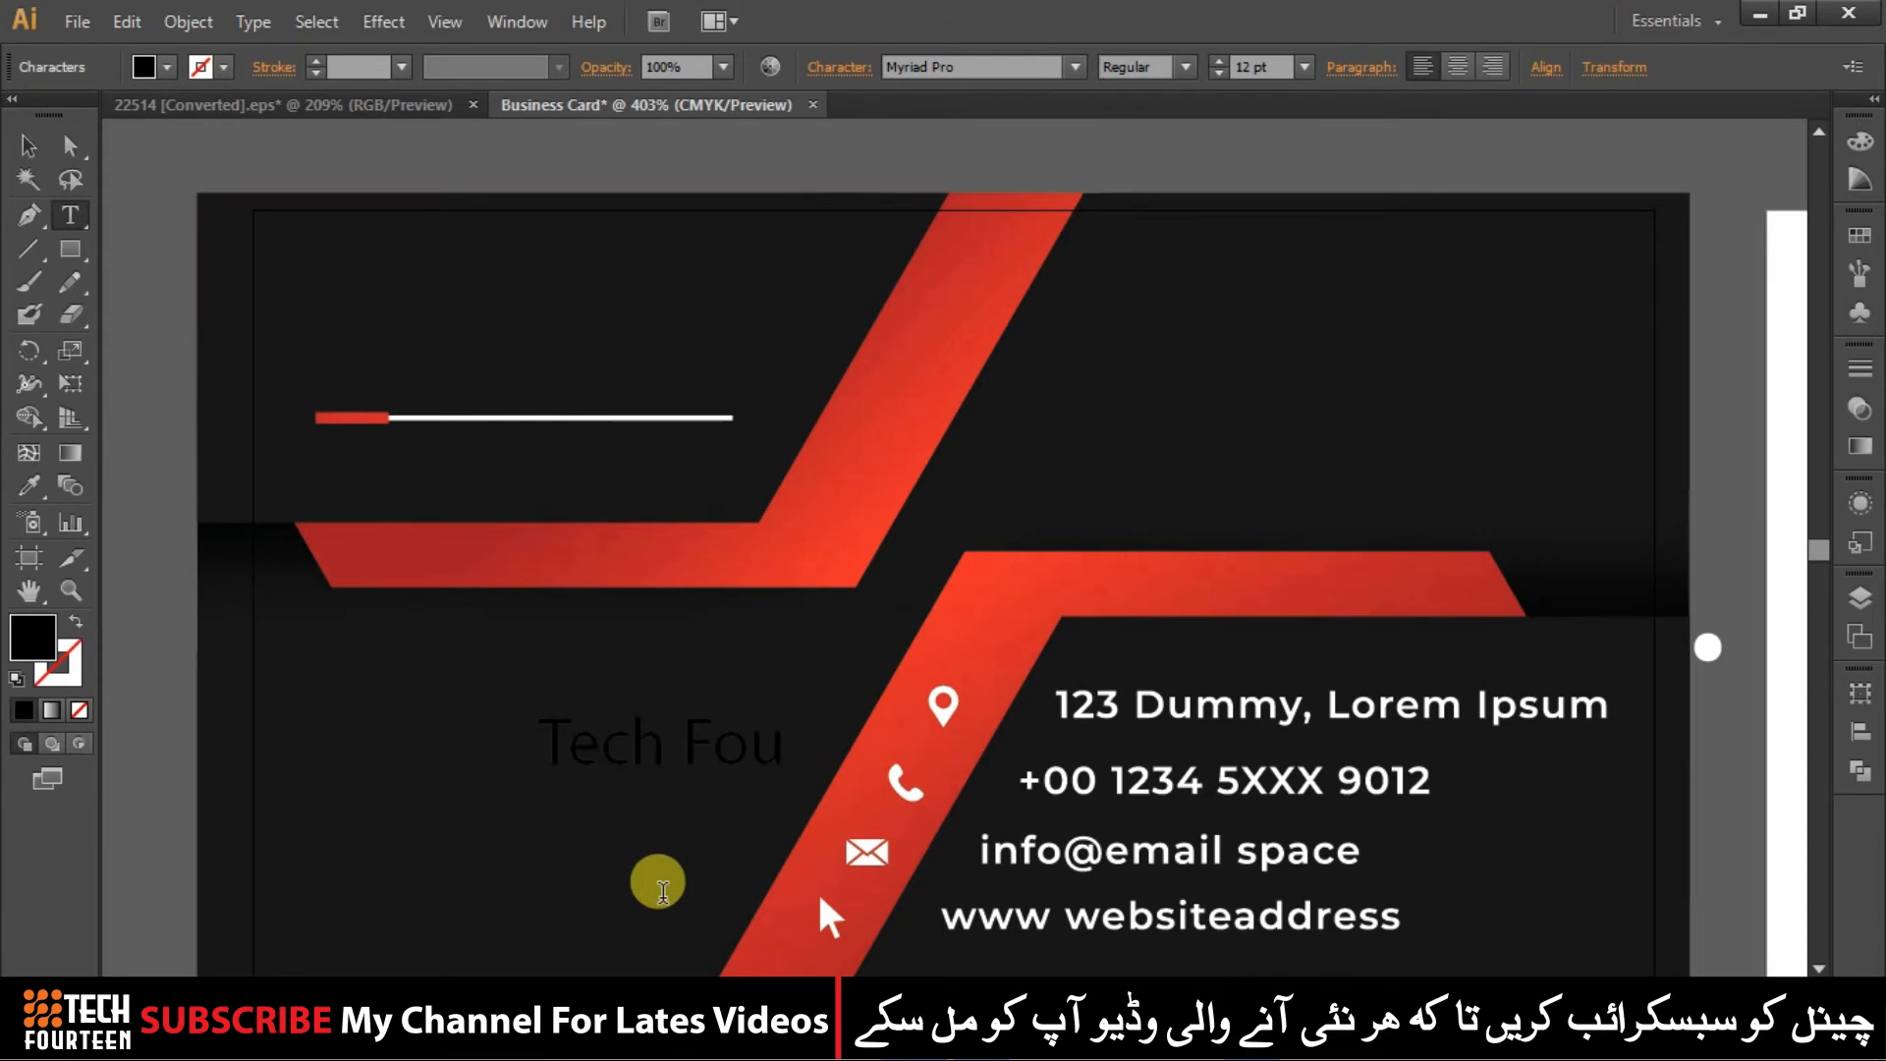
text(rteen)
key(Escape)
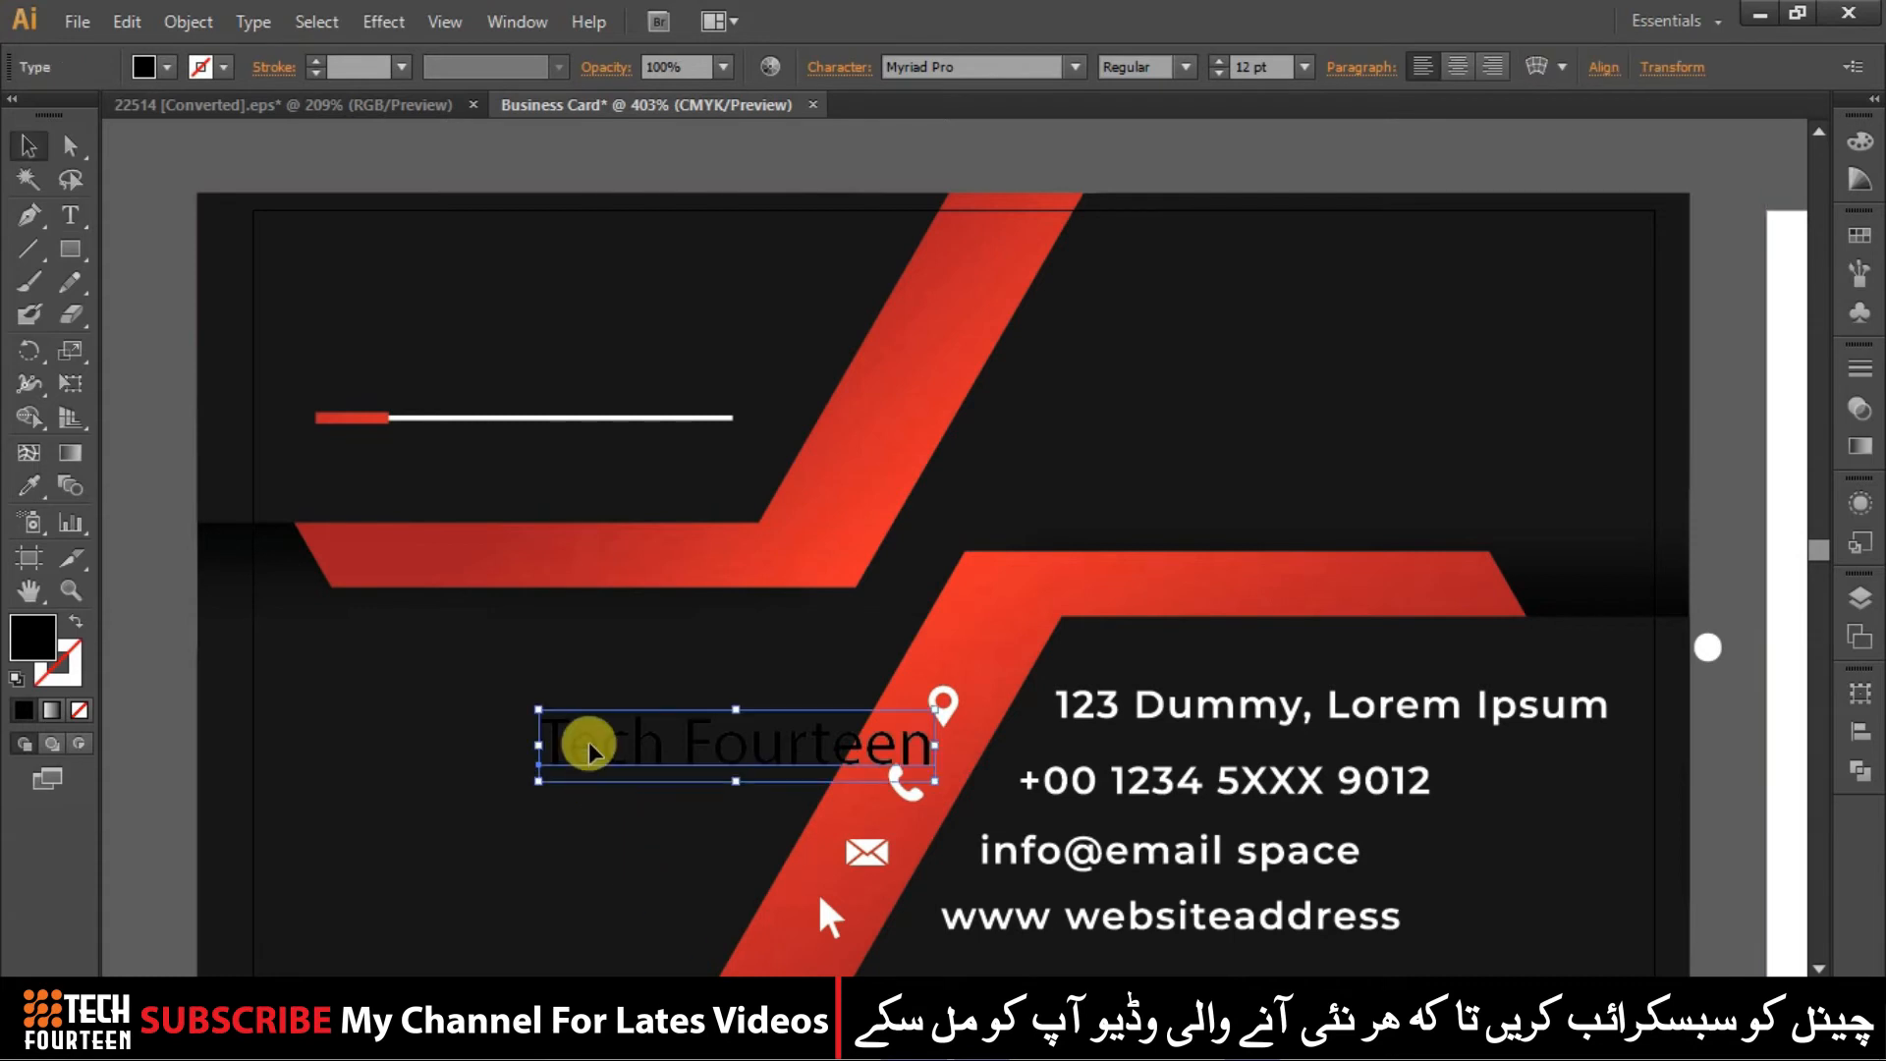
drag(589, 751, 442, 280)
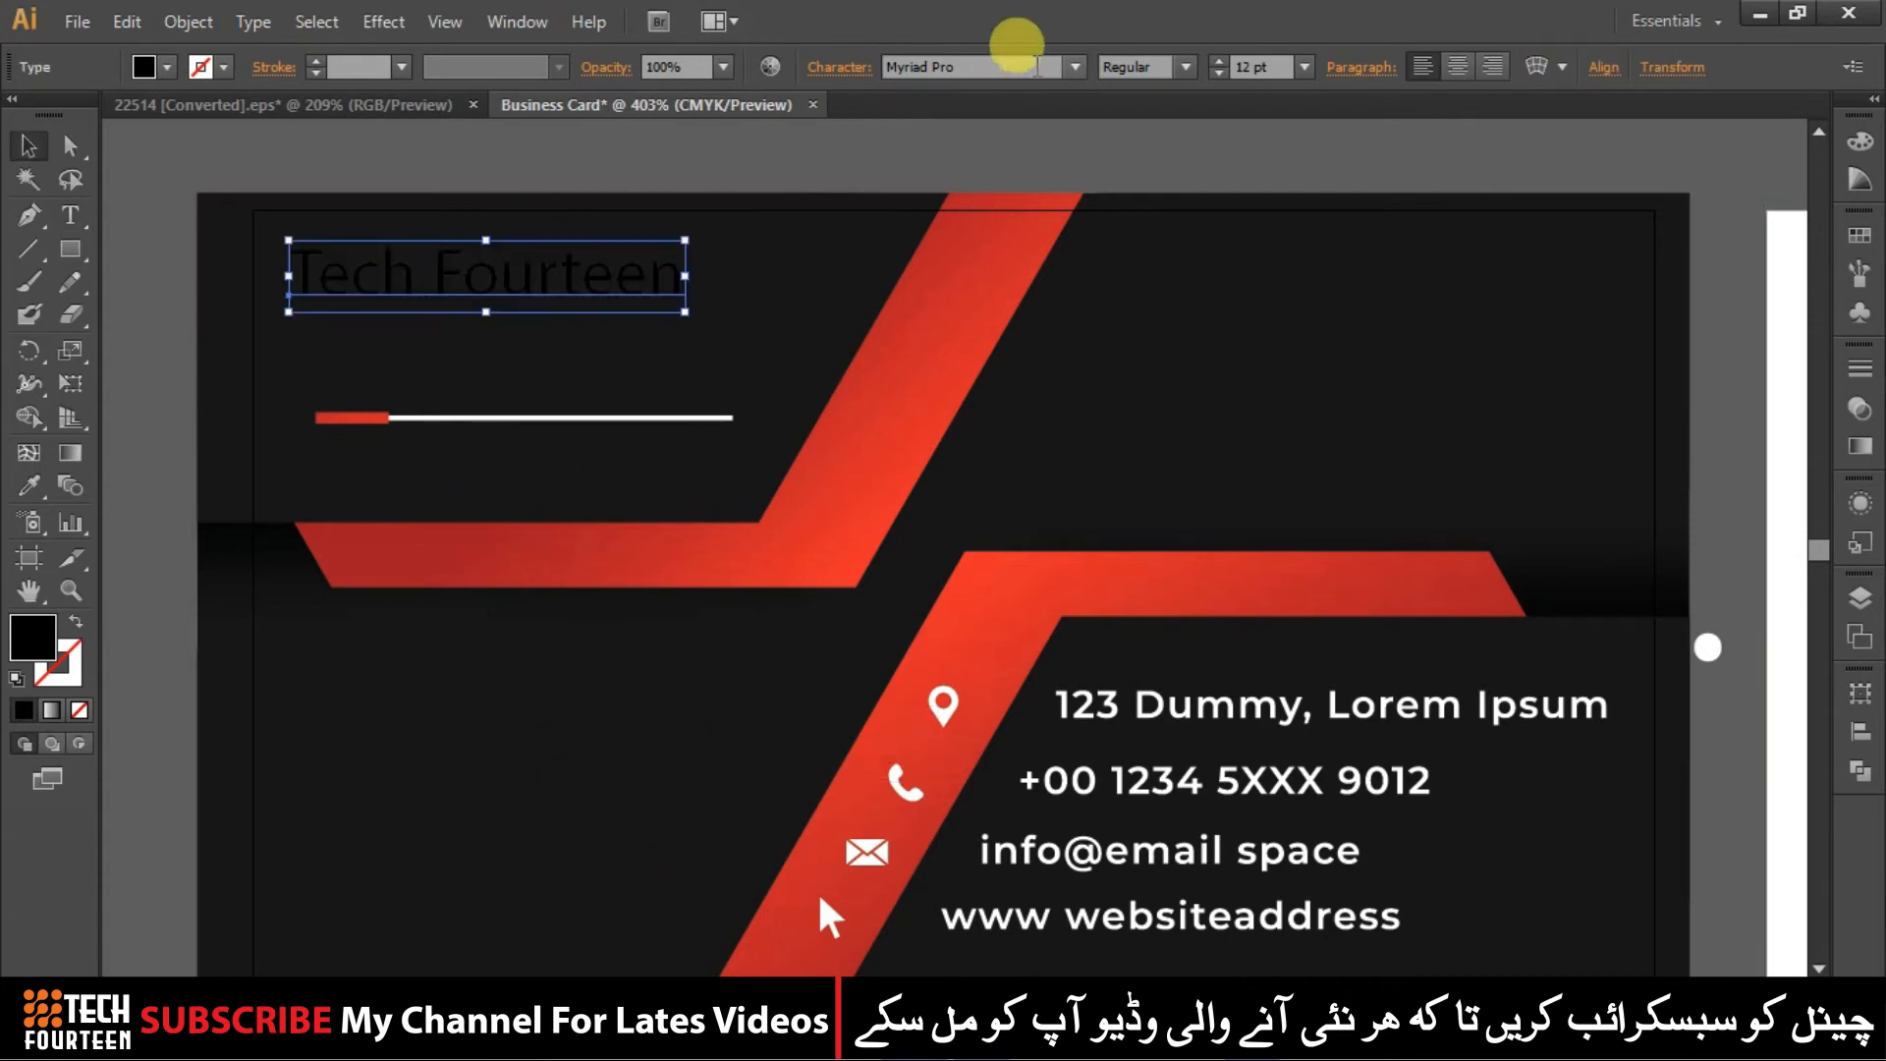
Try the Advertising Script Bold font on the "Tech Fourteen" text and change it to April
click(1074, 66)
drag(1129, 453, 1043, 102)
click(1014, 99)
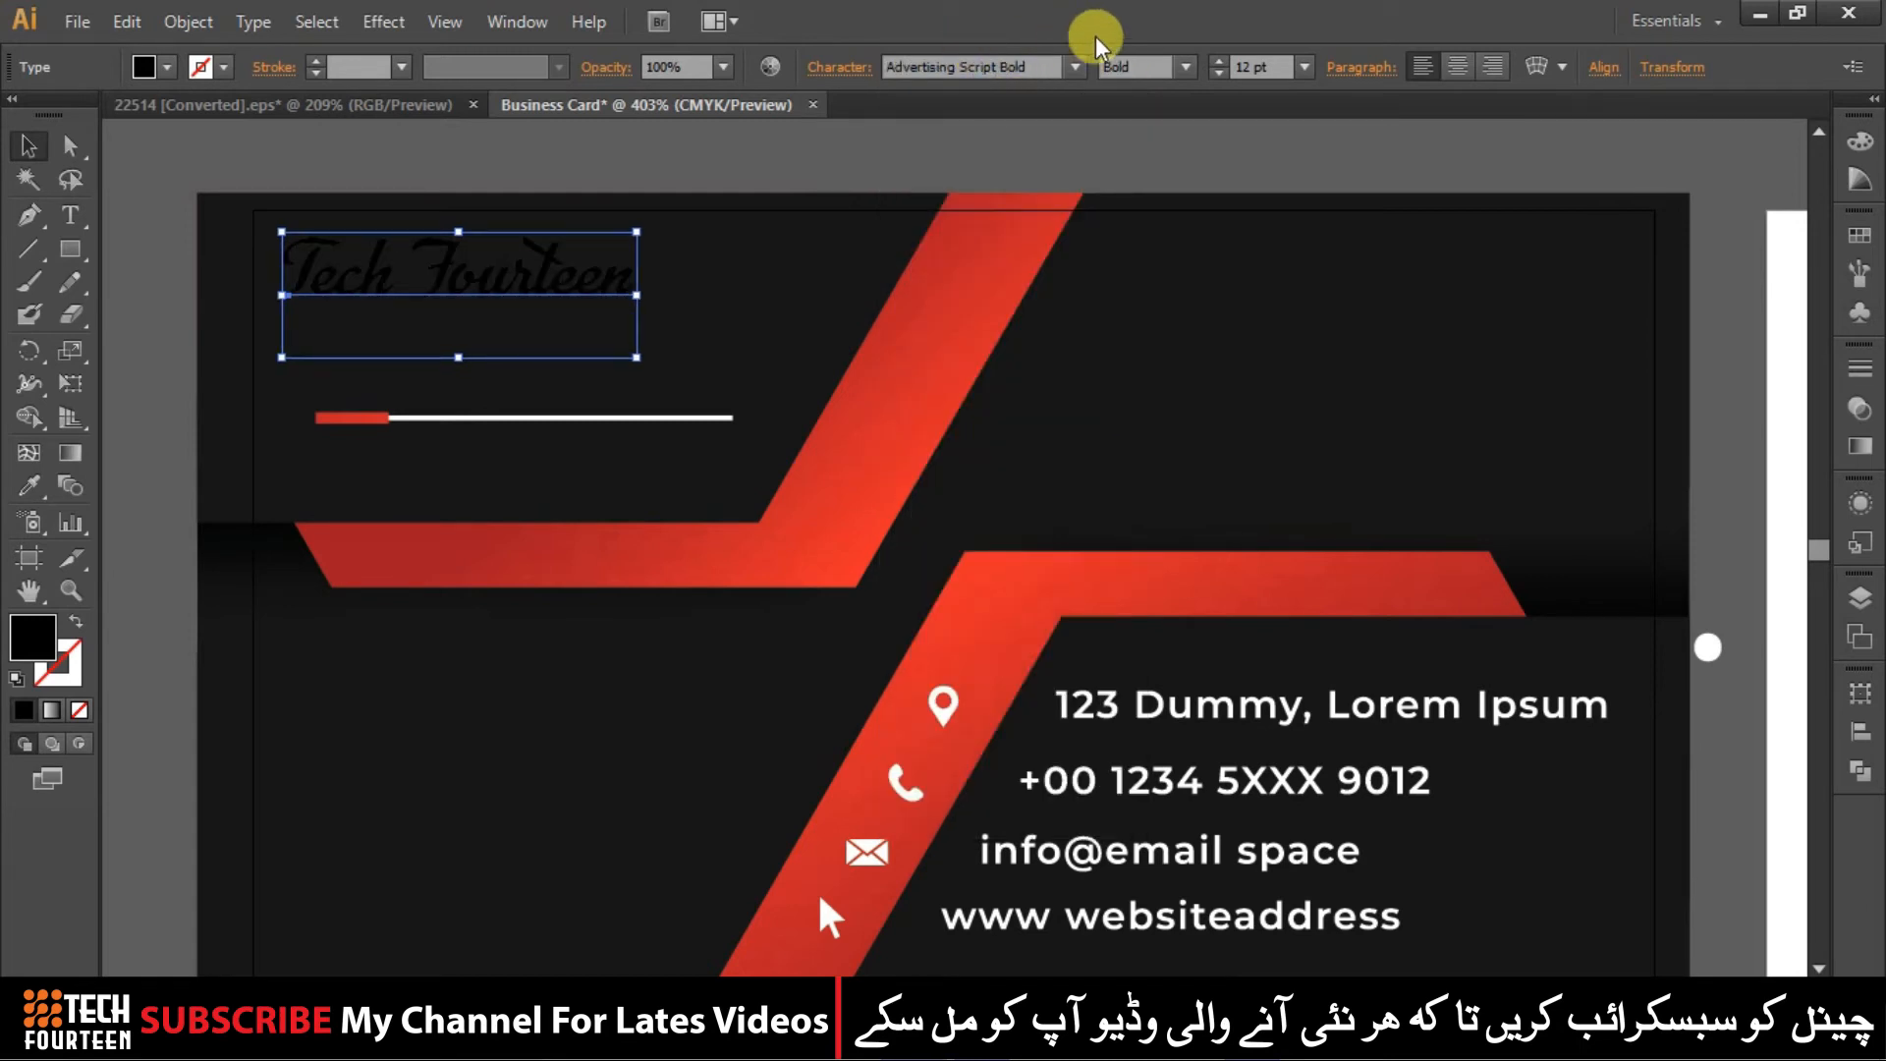
click(1031, 65)
text(April)
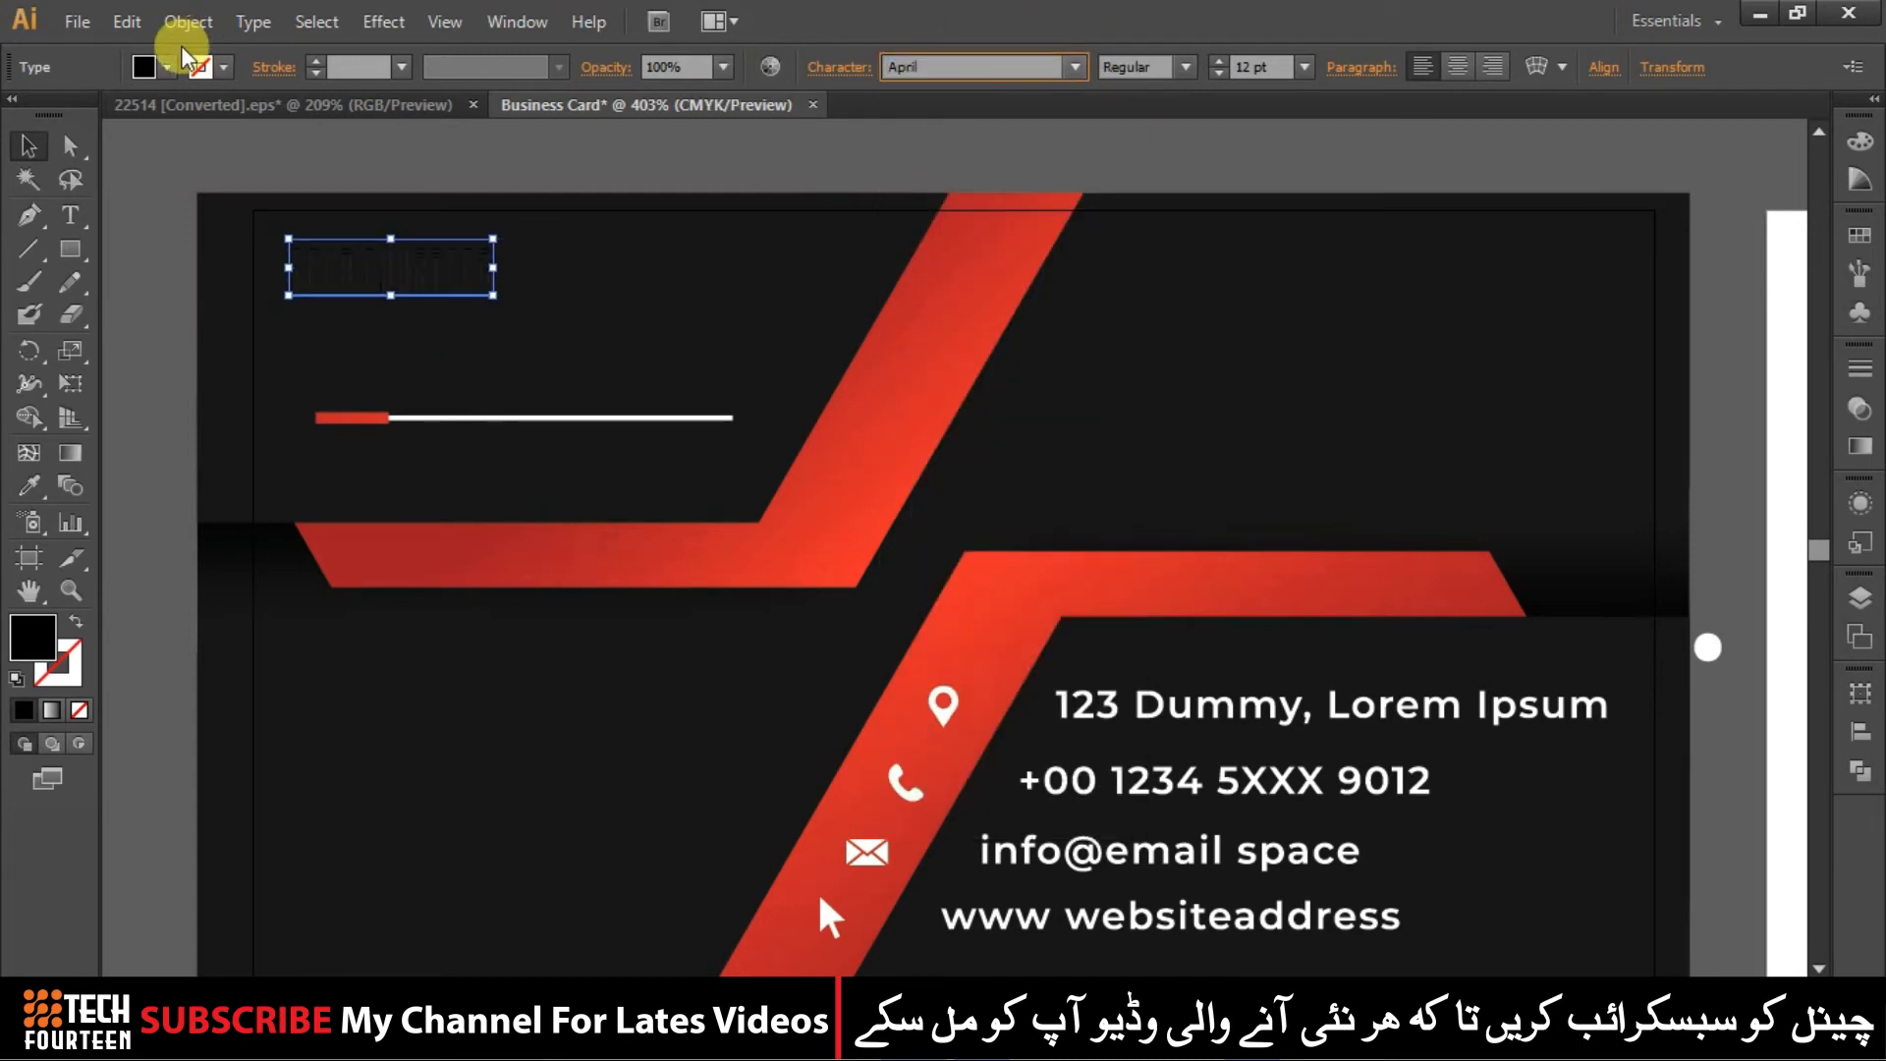
Fill the "Tech Fourteen" text with white and nudge it slightly down
click(164, 69)
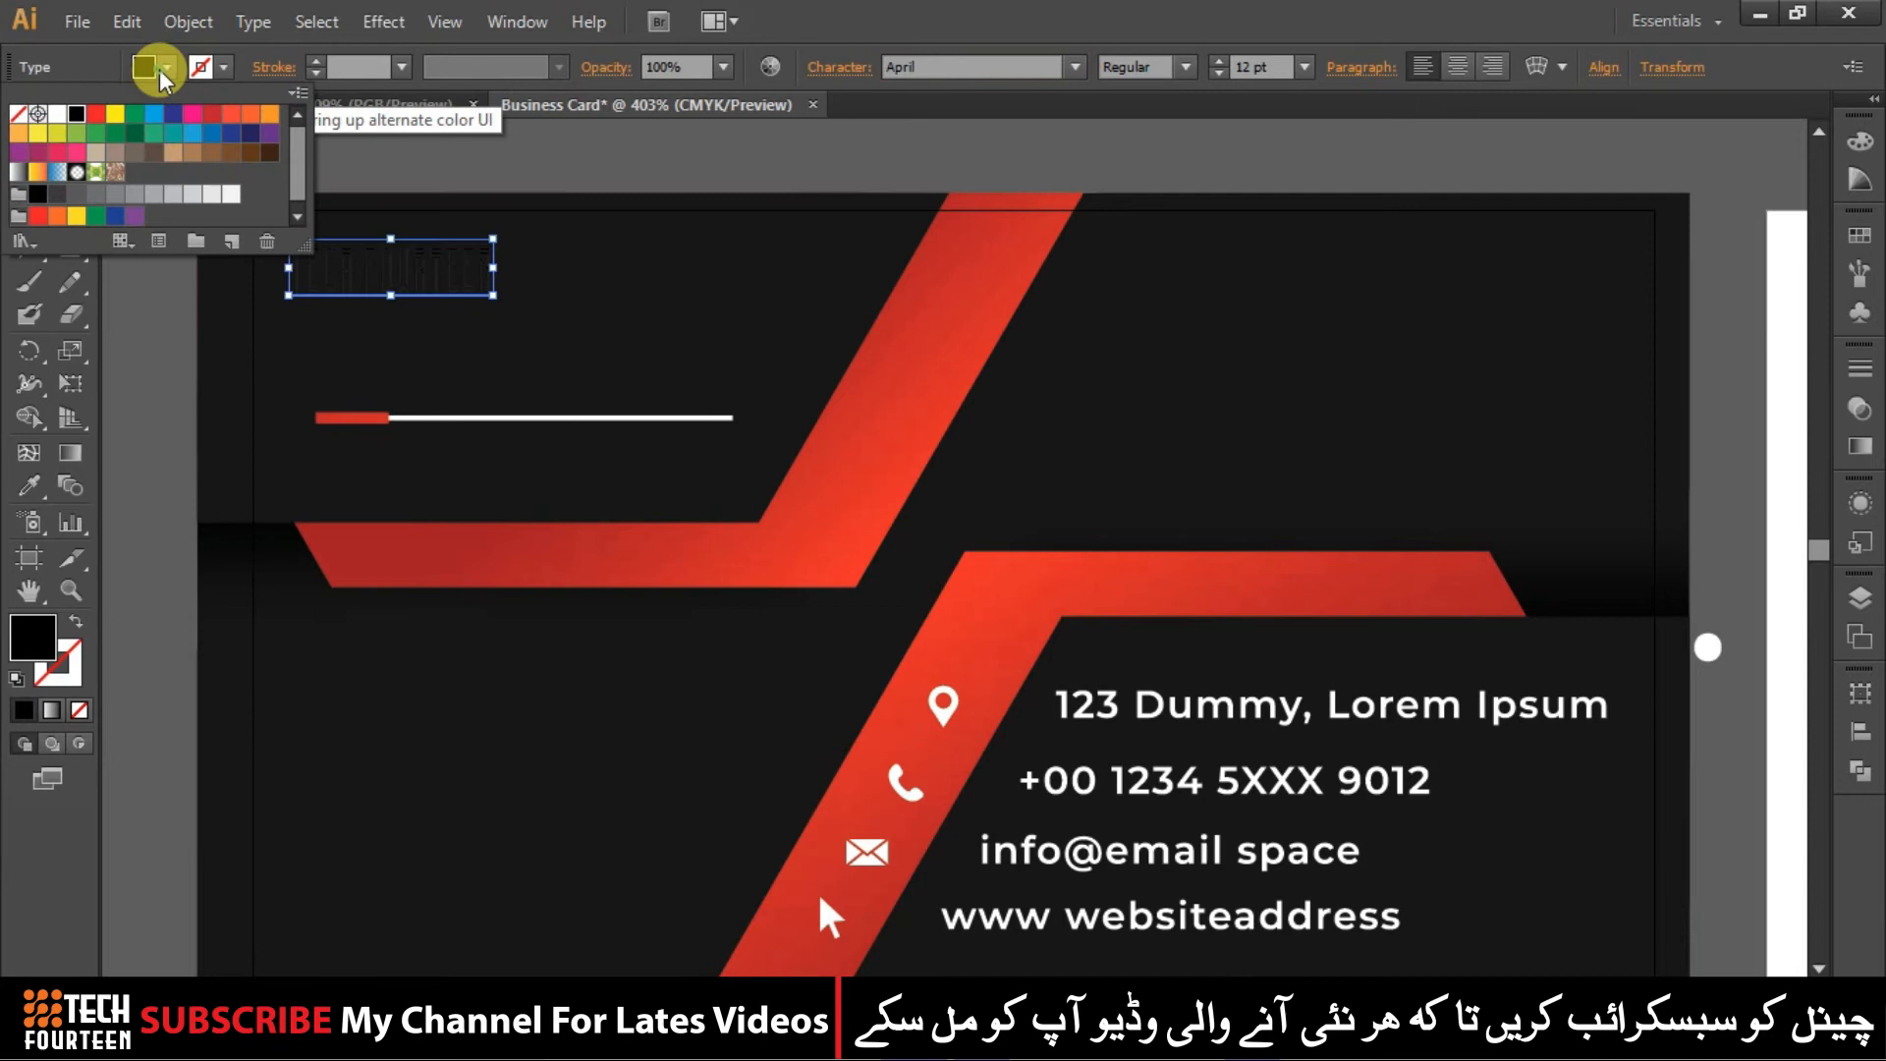
click(57, 112)
key(Down)
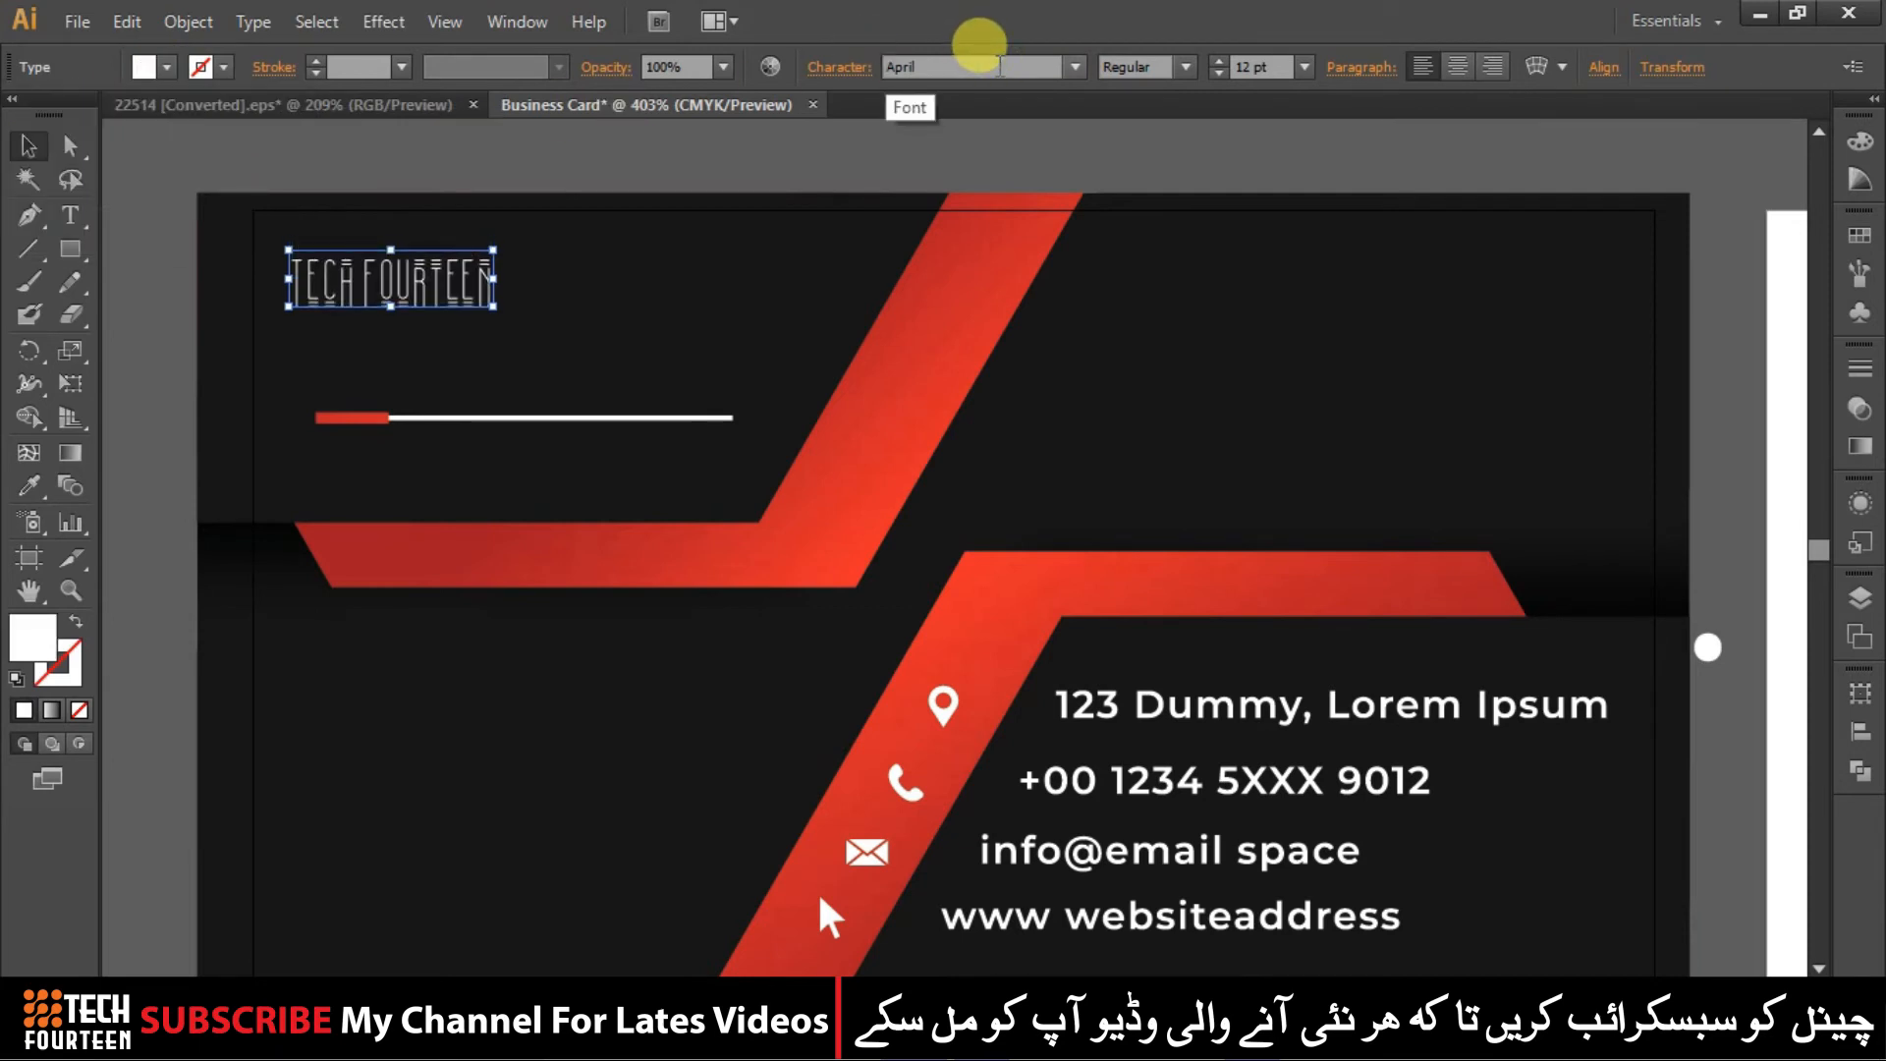